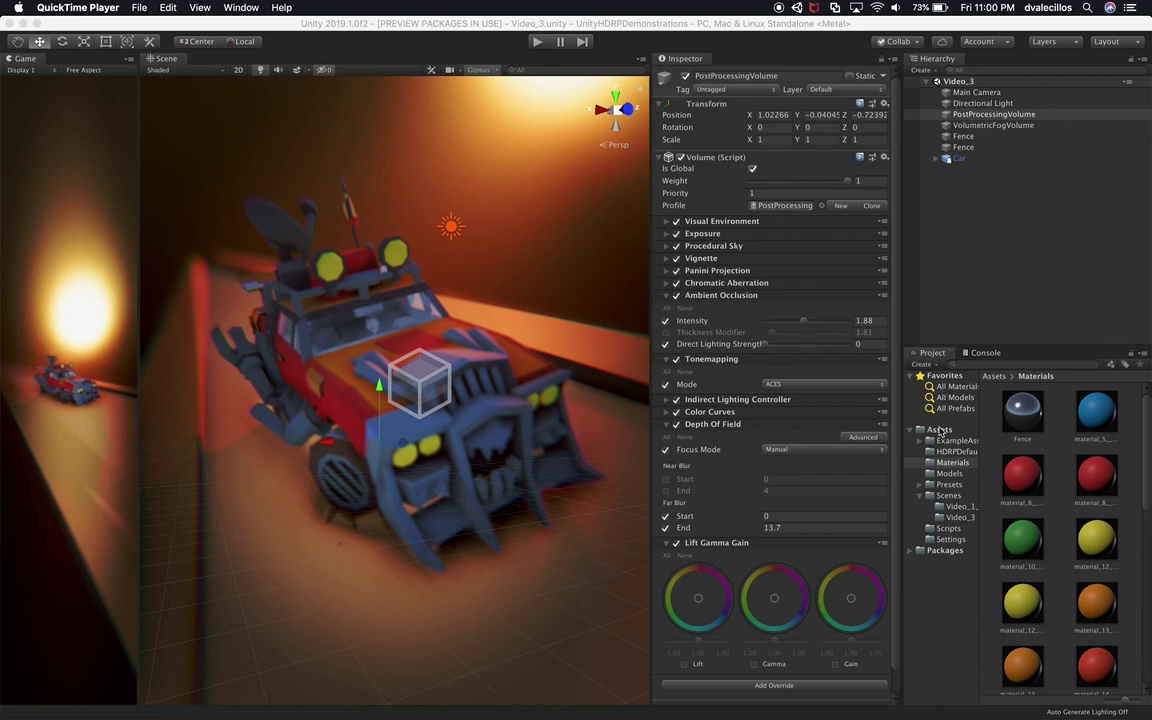
# Step: Create a new folder named Video_4 inside the Scenes folder
pyautogui.click(948, 497)
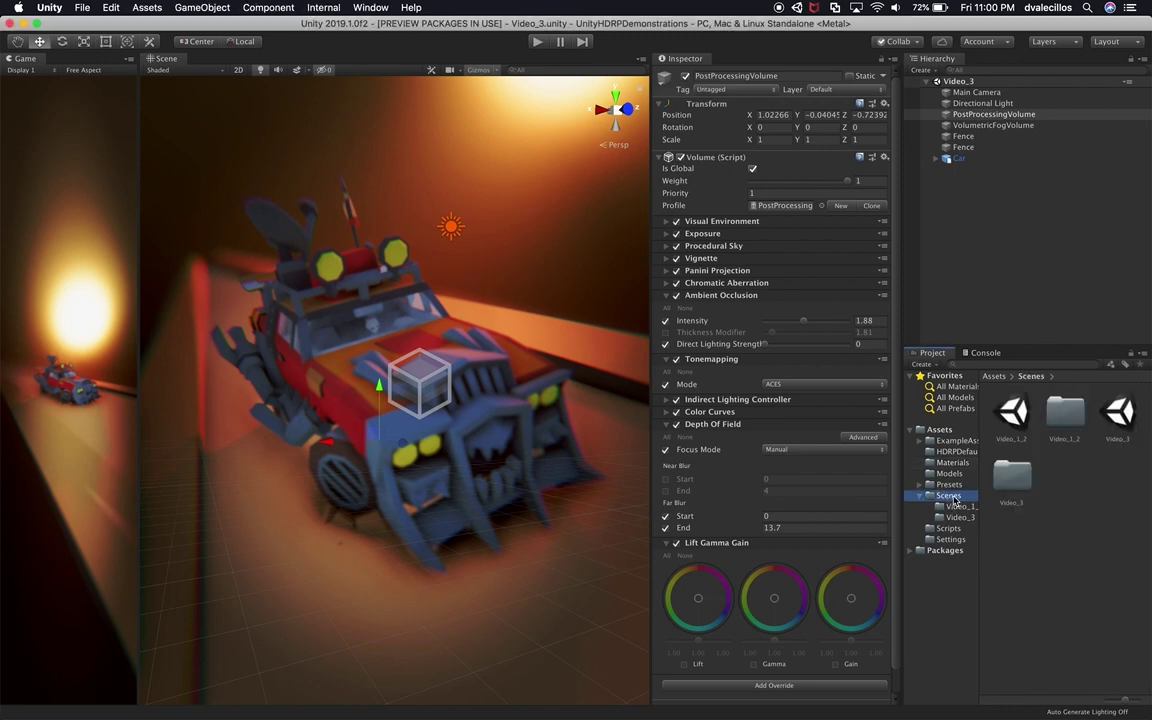
pyautogui.rightClick(957, 400)
pyautogui.moveTo(1015, 410)
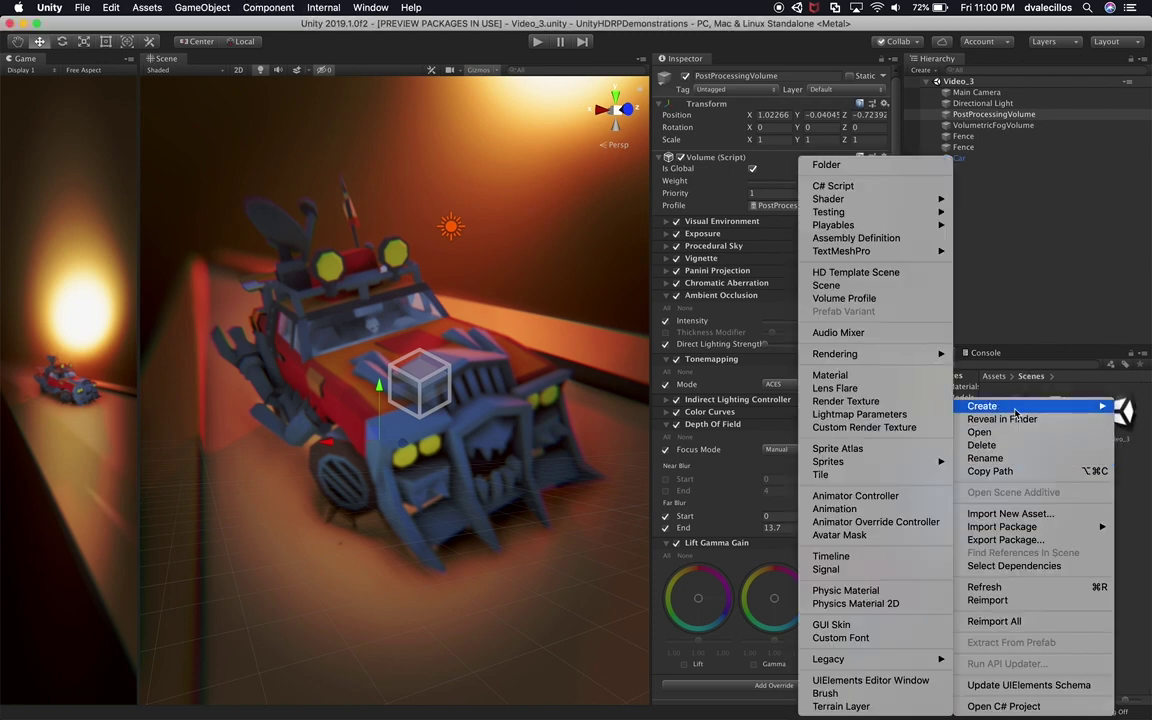
pyautogui.click(860, 165)
pyautogui.write('Video_')
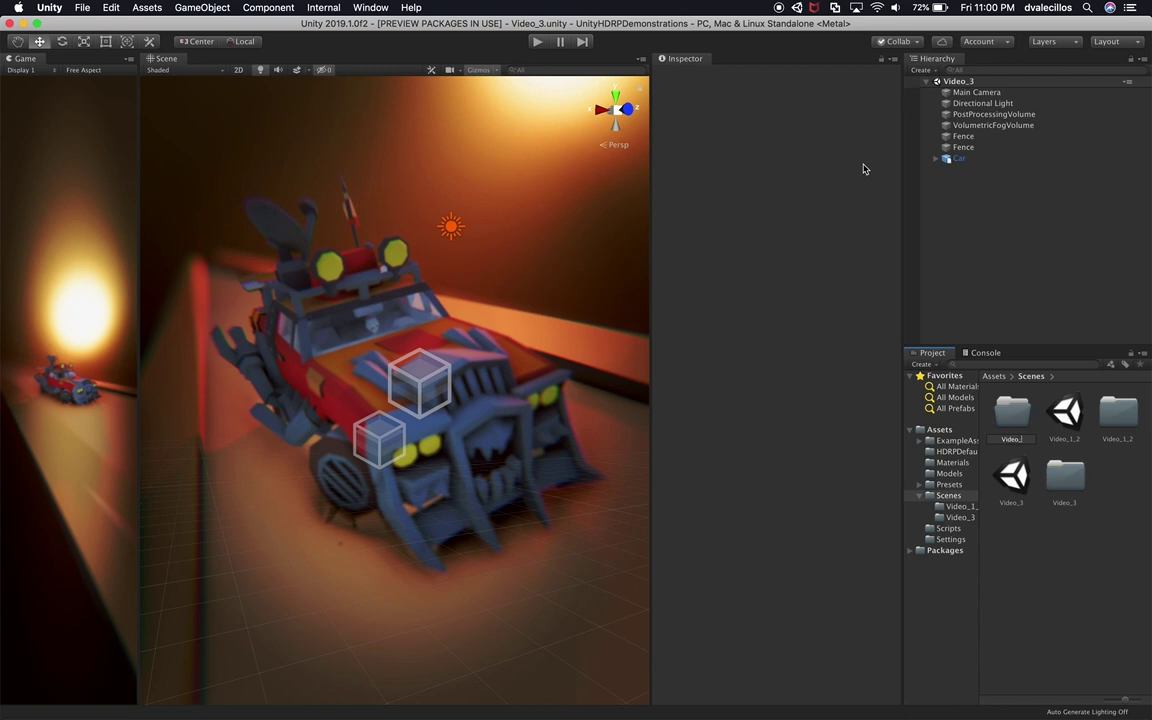
pyautogui.write('4')
pyautogui.press('Return')
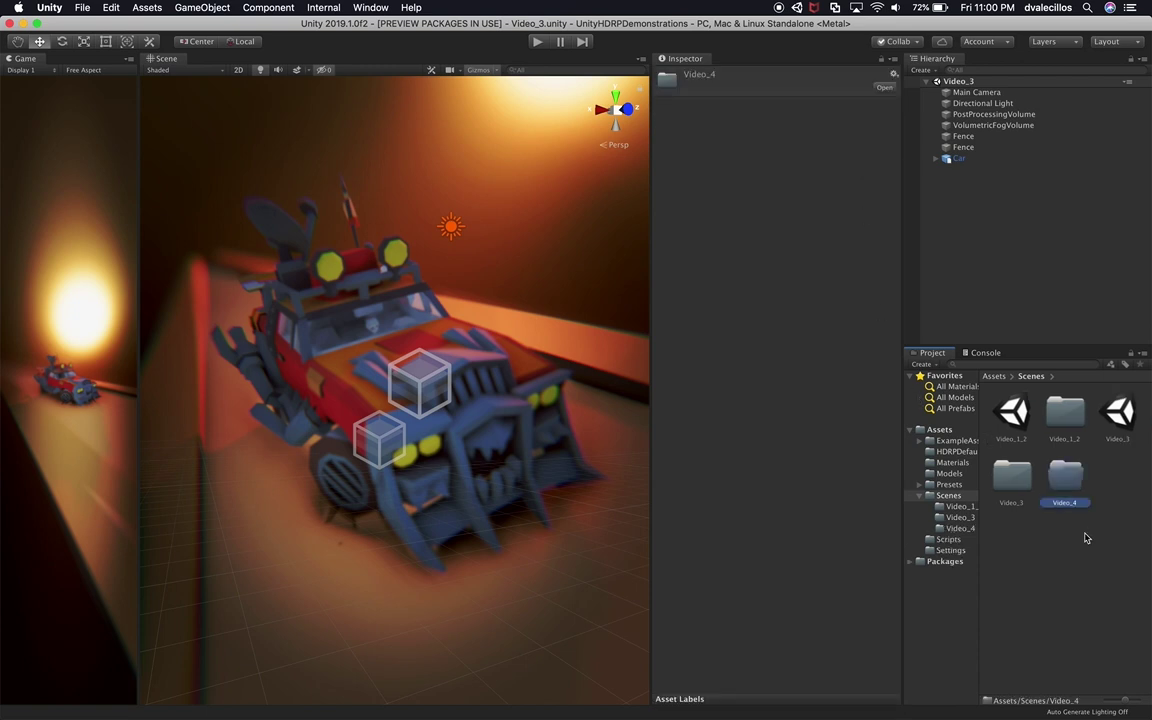
# Step: Duplicate the Video_3 scene as Video_4, then open the Video_3 folder
pyautogui.click(1119, 413)
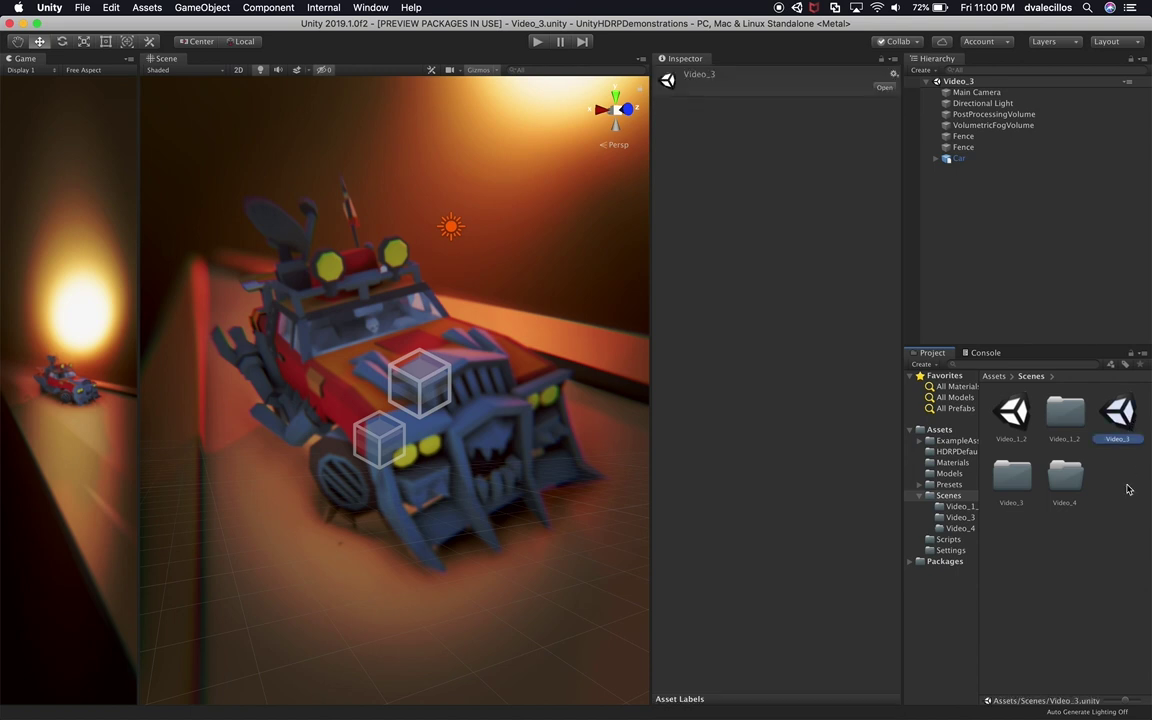
pyautogui.press('super+d')
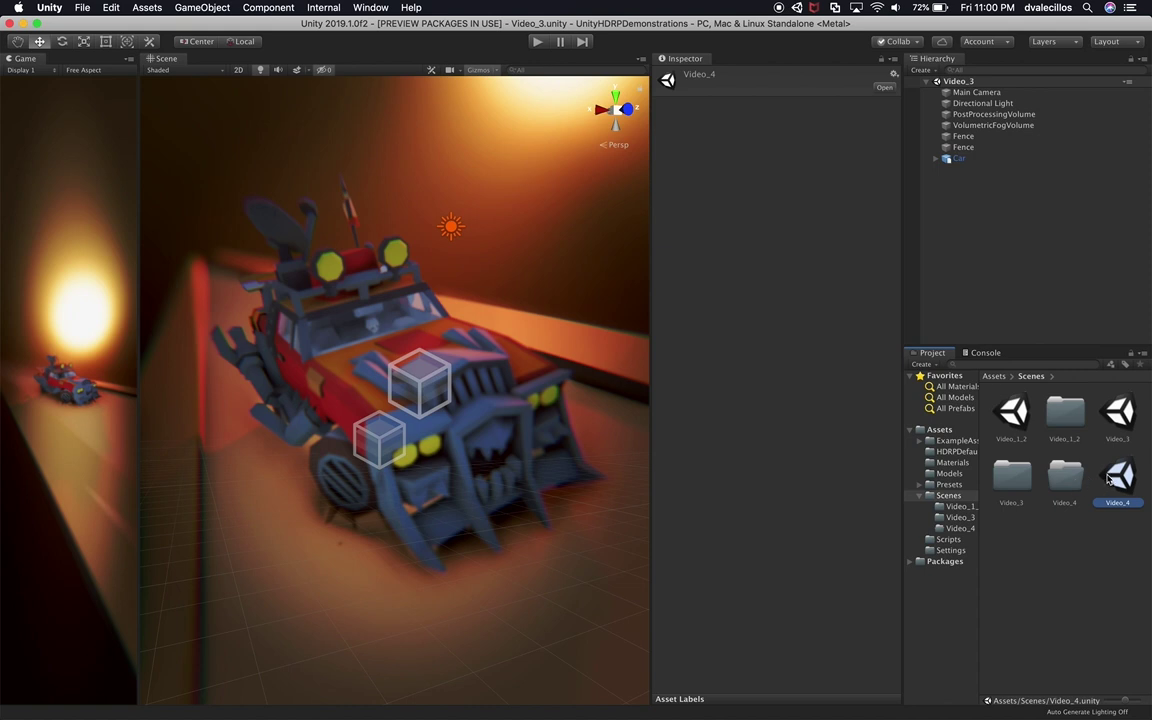
pyautogui.doubleClick(1012, 476)
# Step: Duplicate the post-processing and volumetric fog profiles and move the copies into Video_4
pyautogui.click(1012, 412)
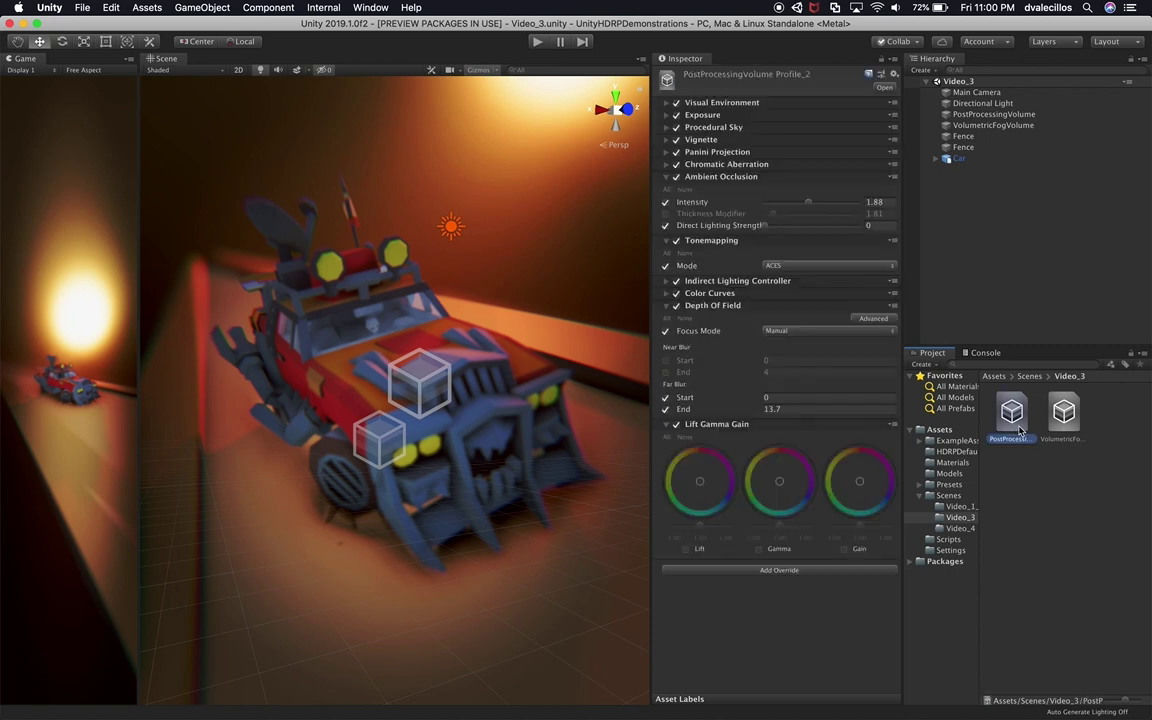
pyautogui.keyDown('super'); pyautogui.click(1064, 412); pyautogui.keyUp('super')
pyautogui.press('super+d')
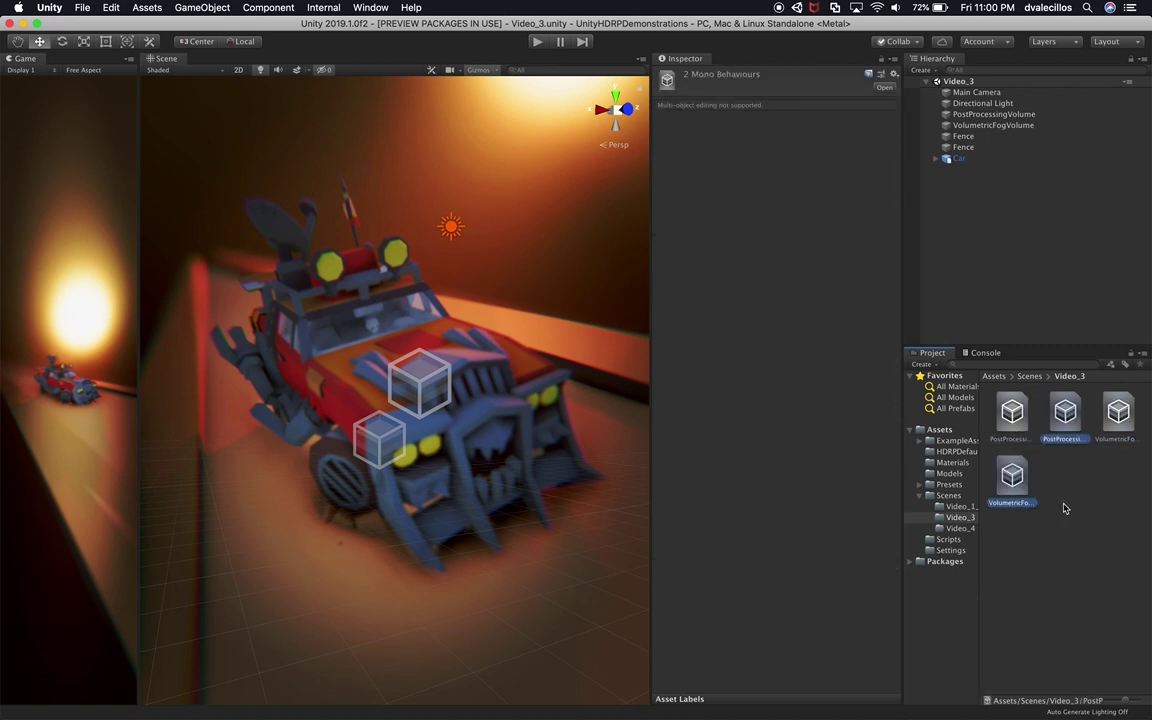
pyautogui.moveTo(979, 521); pyautogui.dragTo(975, 531)
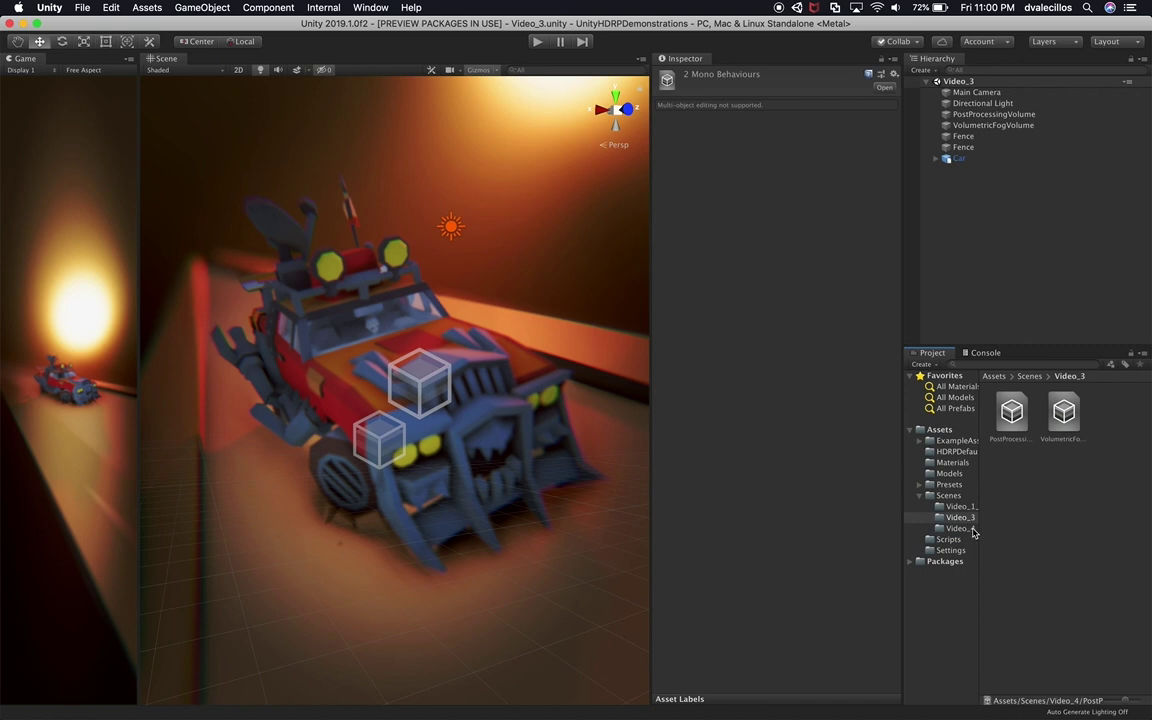
# Step: Rename the copies to PostProcessingVolume Profile_4 and VolumetricFogVolume Profile_4
pyautogui.click(960, 528)
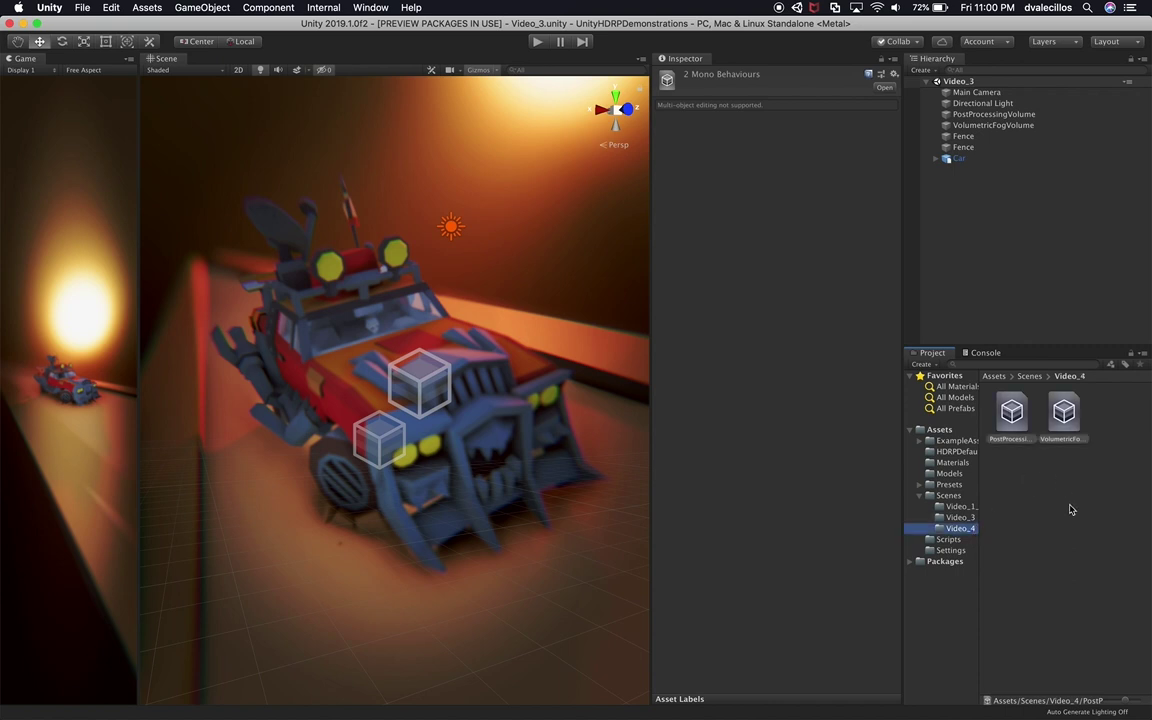
pyautogui.click(1012, 415)
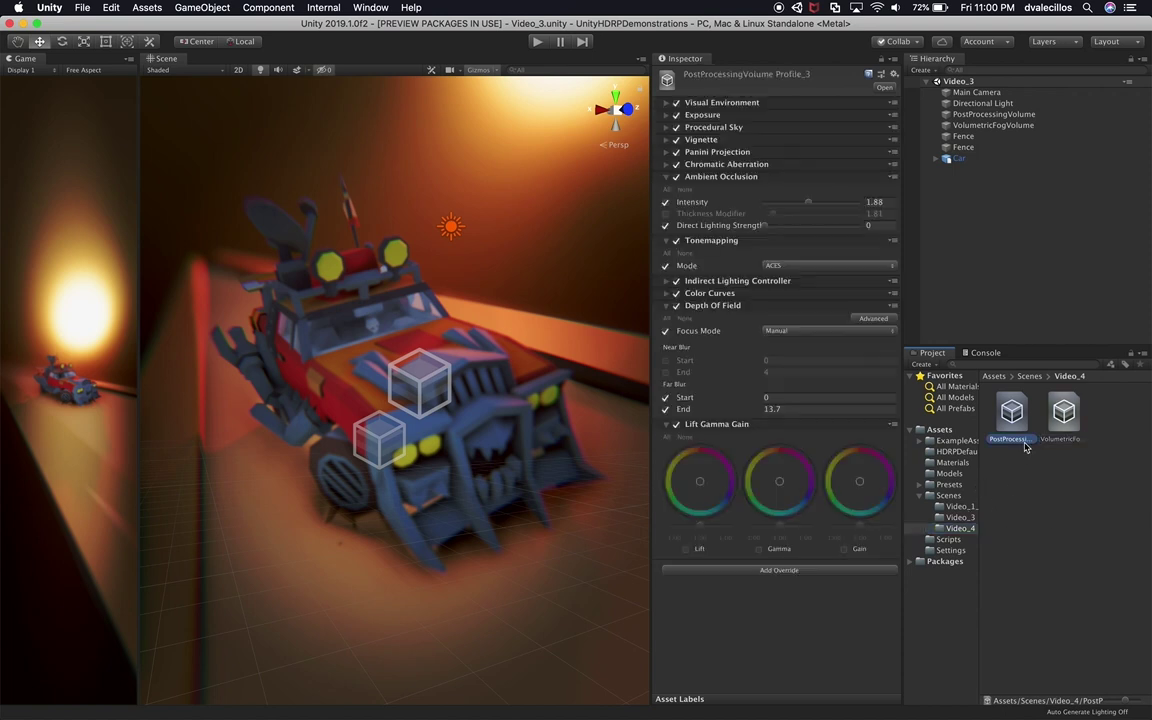
pyautogui.click(1012, 440)
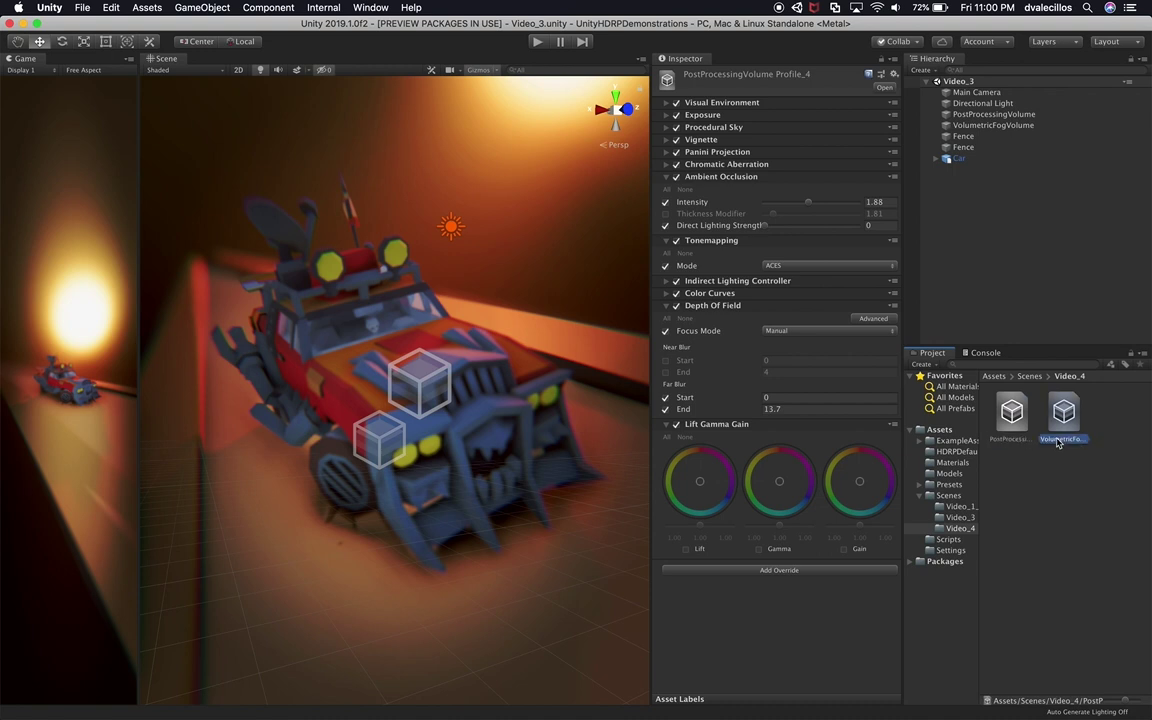
pyautogui.click(1066, 437)
pyautogui.click(1070, 440)
pyautogui.press('BackSpace')
pyautogui.write('4')
pyautogui.press('Return')
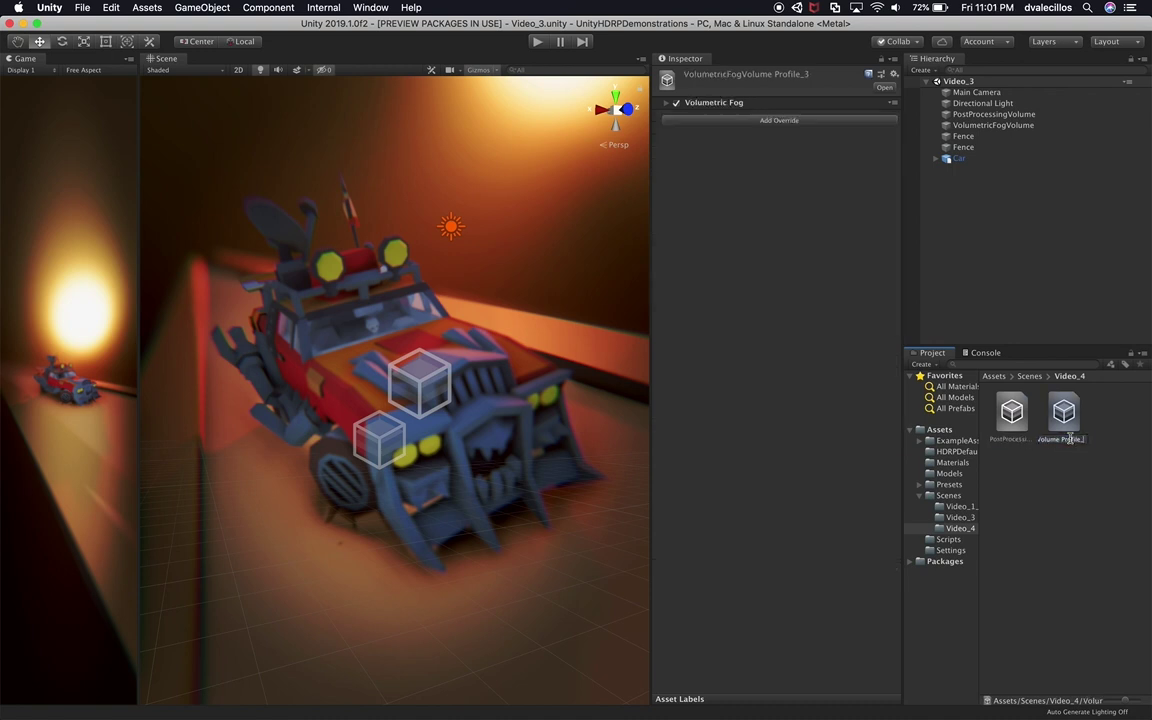
pyautogui.click(950, 495)
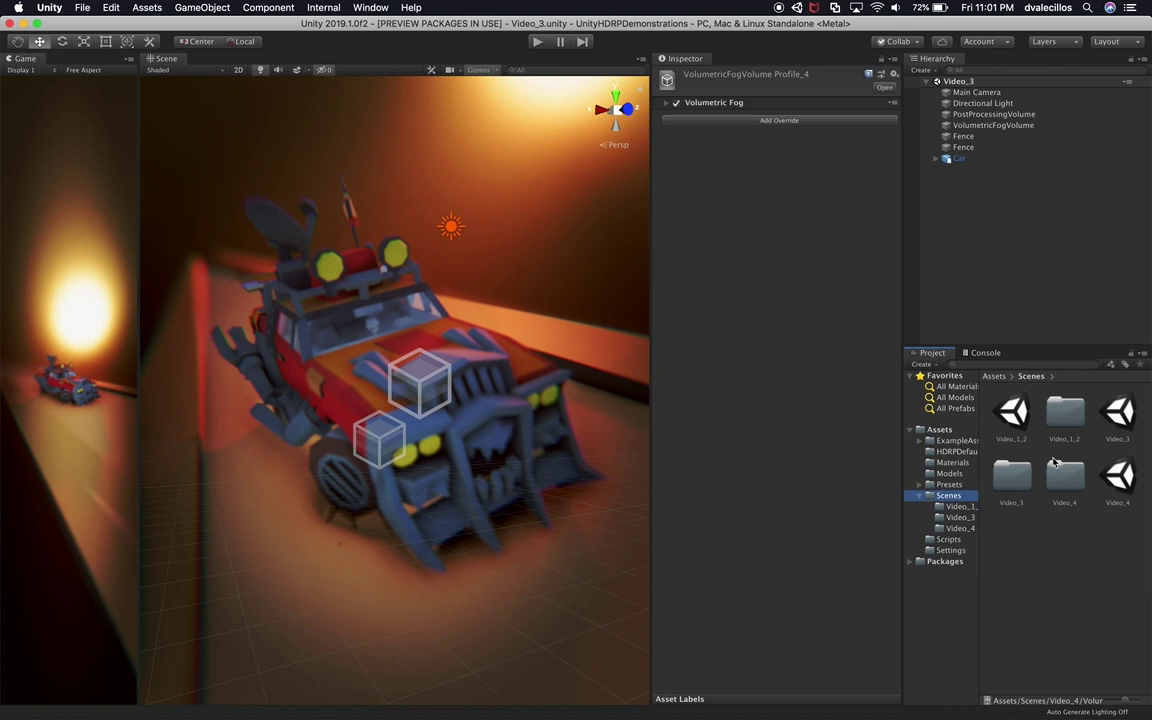
# Step: Open the Video_4 scene, widen the Game view, and select PostProcessingVolume to show its overrides
pyautogui.doubleClick(1121, 478)
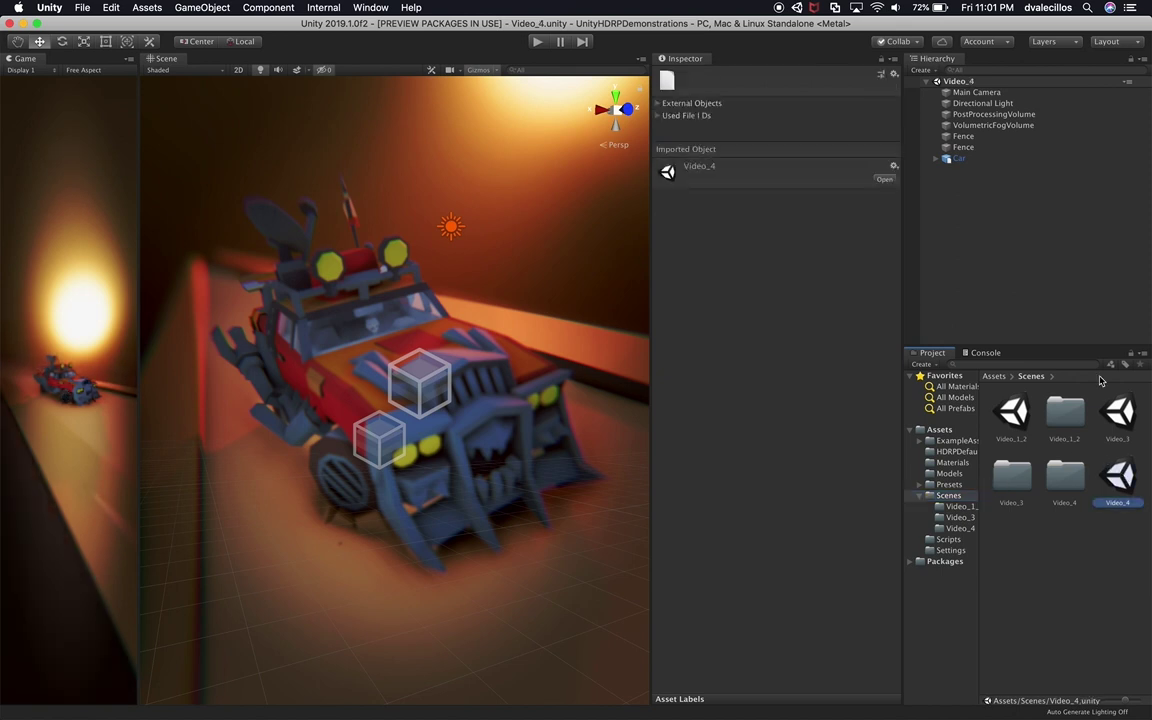
pyautogui.click(960, 190)
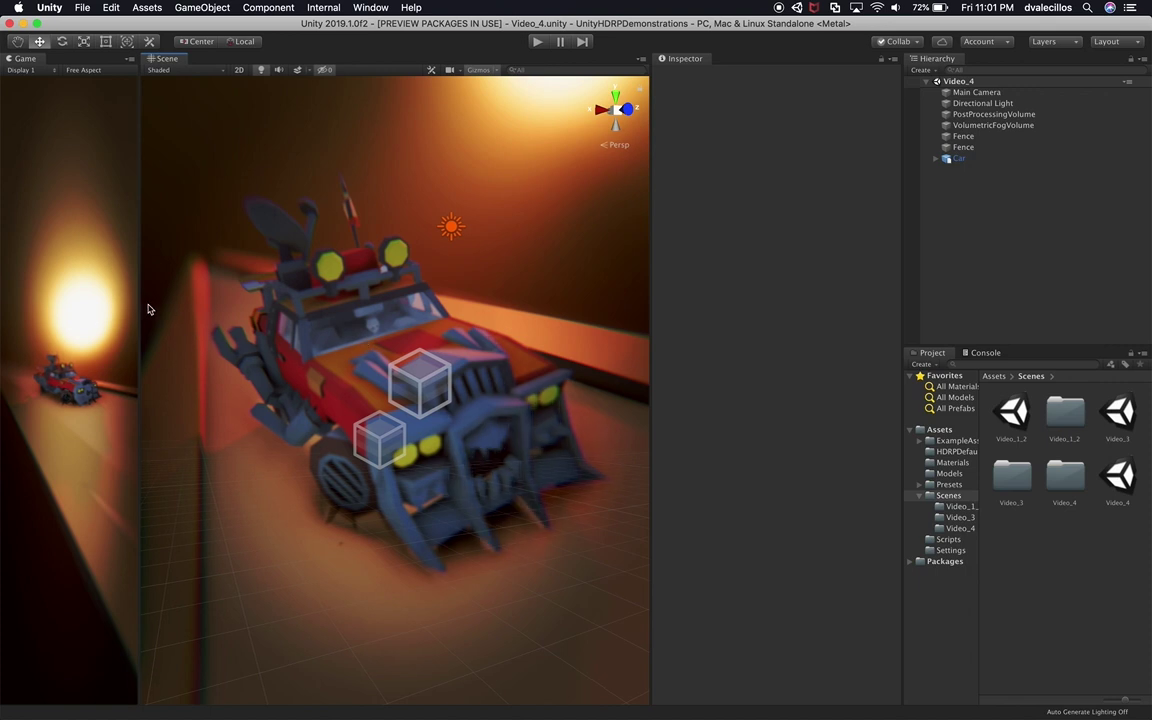
pyautogui.moveTo(142, 307); pyautogui.dragTo(362, 289)
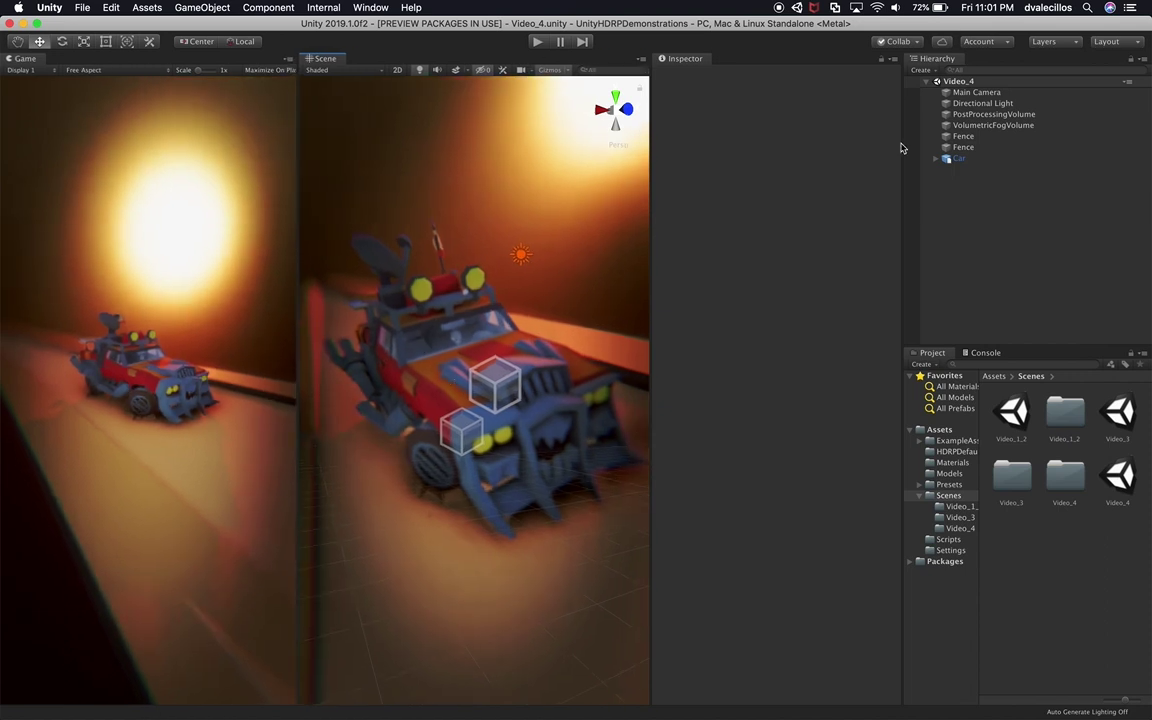
pyautogui.click(968, 116)
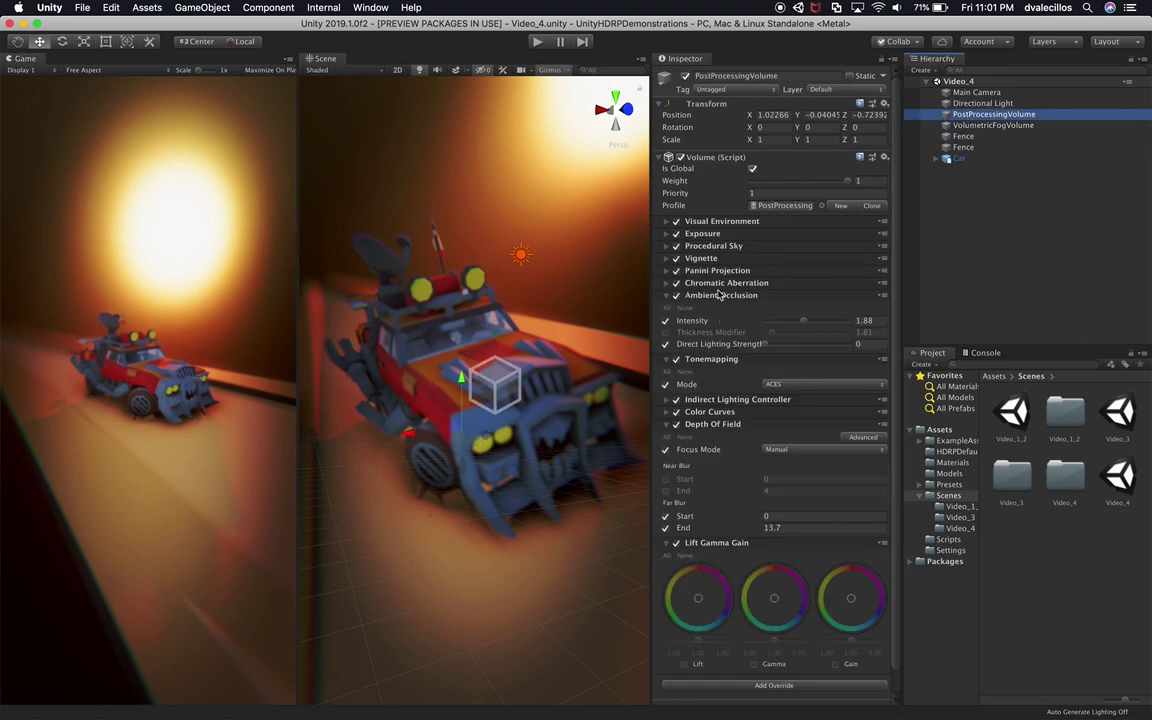
# Step: Toggle Depth Of Field off and on to compare the blur, leaving it enabled
pyautogui.click(676, 425)
pyautogui.click(676, 425)
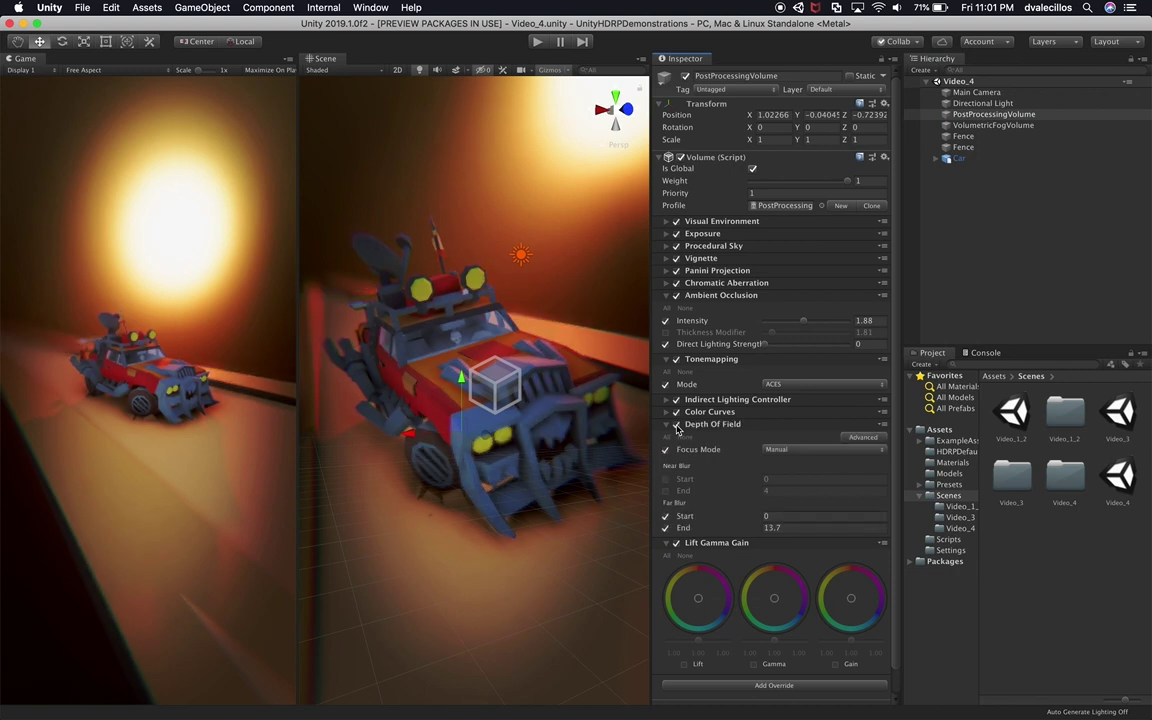
pyautogui.click(676, 425)
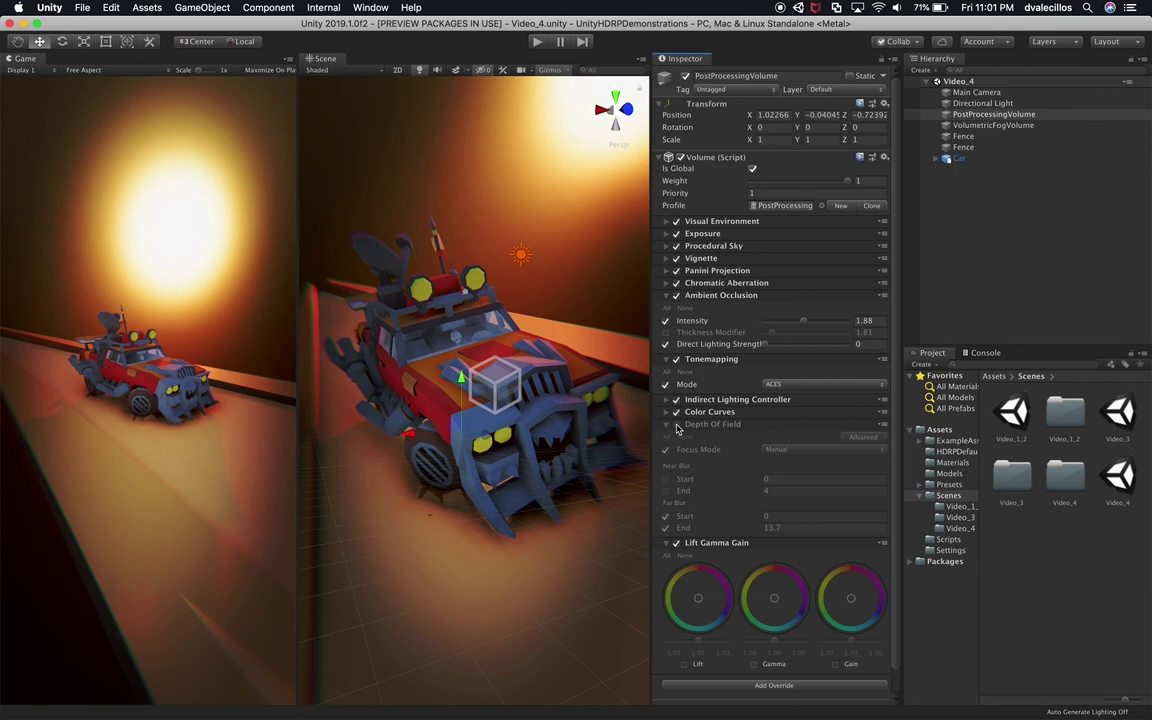
pyautogui.click(676, 425)
# Step: Set Far Blur to run from 0 to 15.5, undoing the start change
pyautogui.moveTo(700, 528); pyautogui.dragTo(665, 453)
pyautogui.click(665, 451)
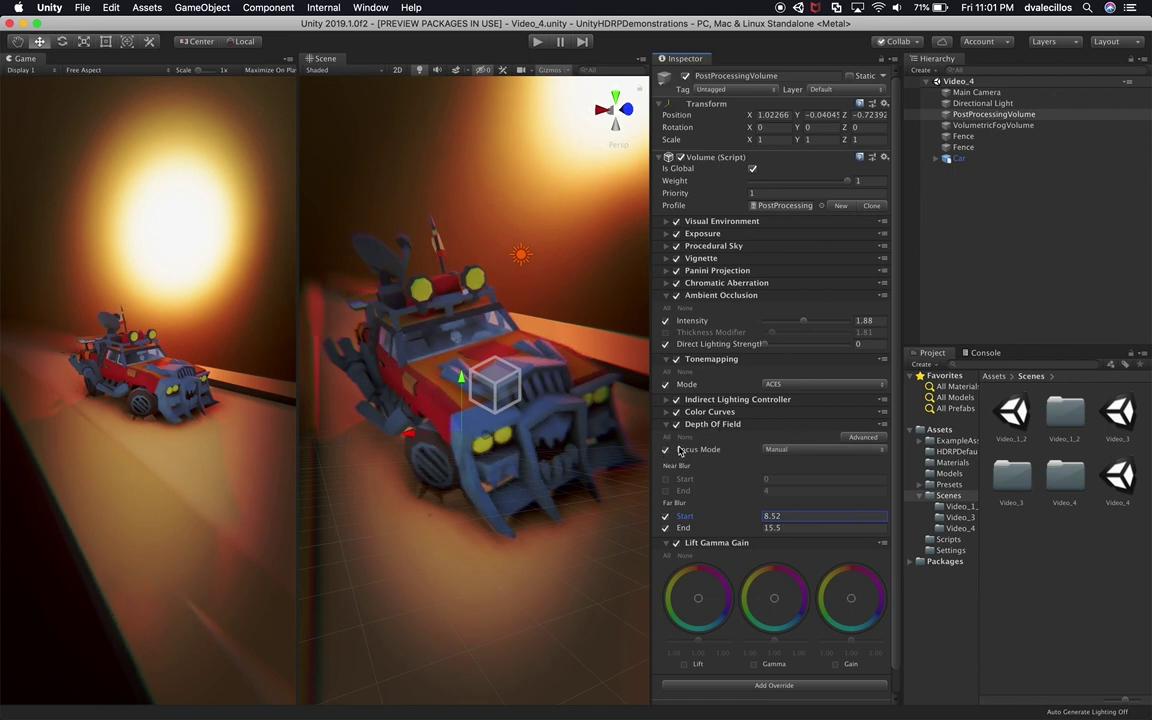
pyautogui.click(882, 425)
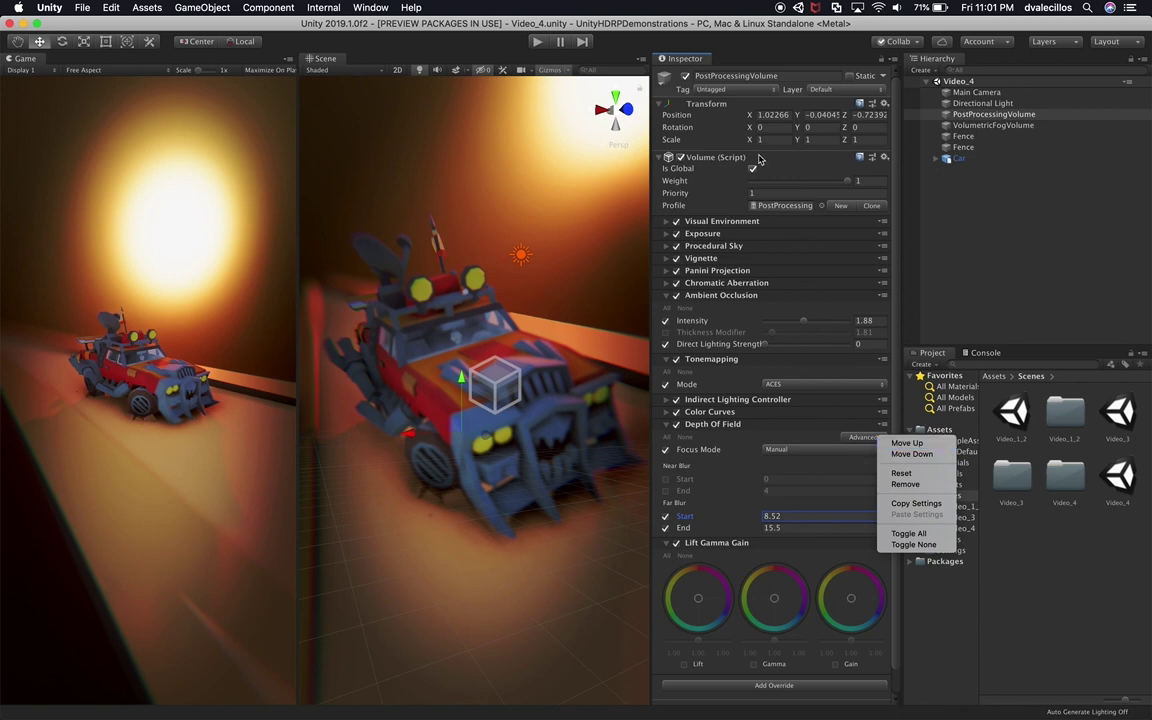
pyautogui.click(786, 206)
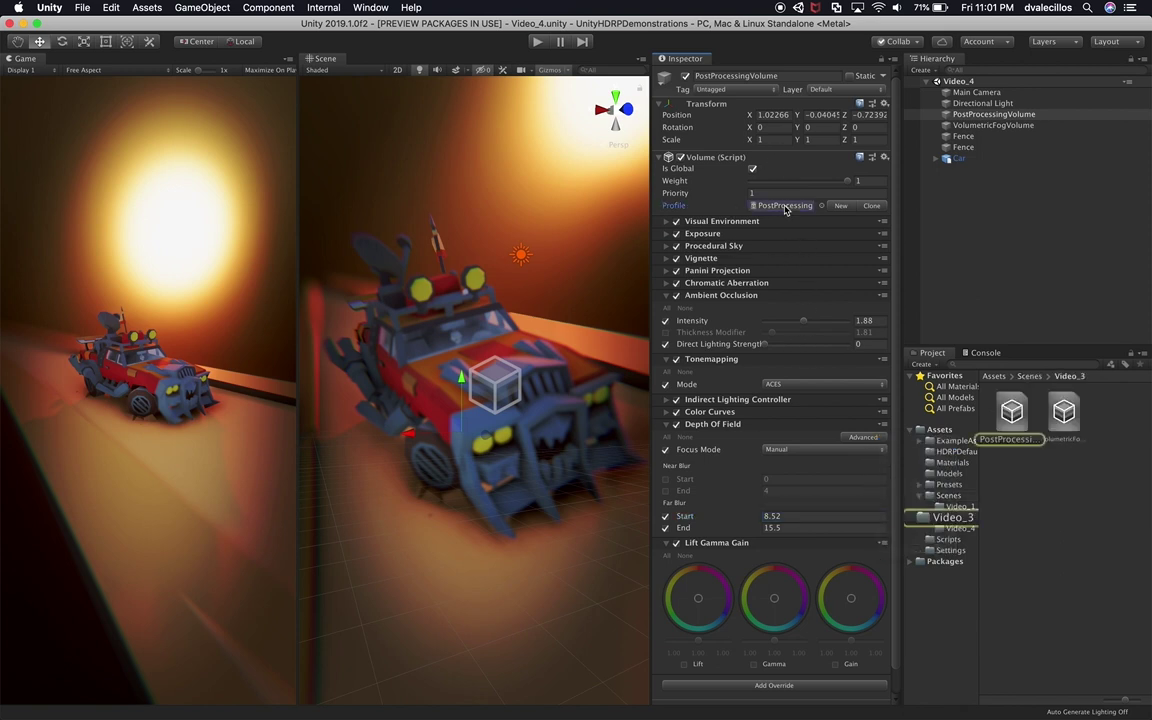
pyautogui.click(792, 183)
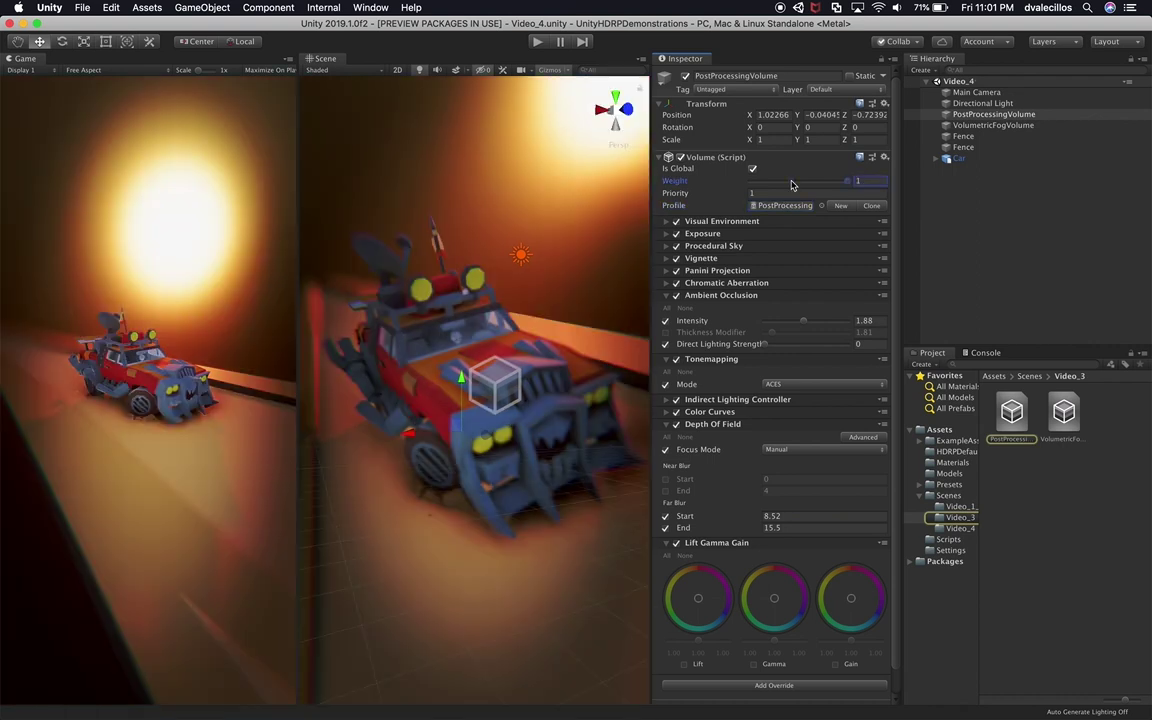
pyautogui.press('super+z')
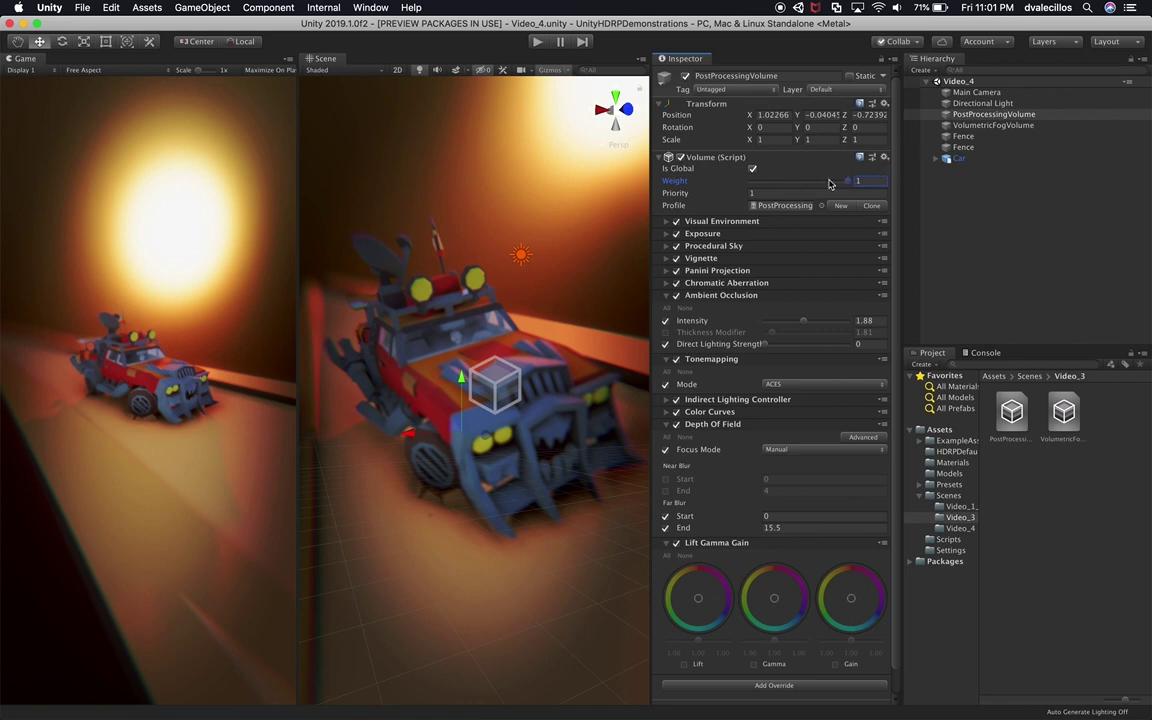
# Step: Assign PostProcessingVolume Profile_4 to the post-processing volume
pyautogui.click(820, 206)
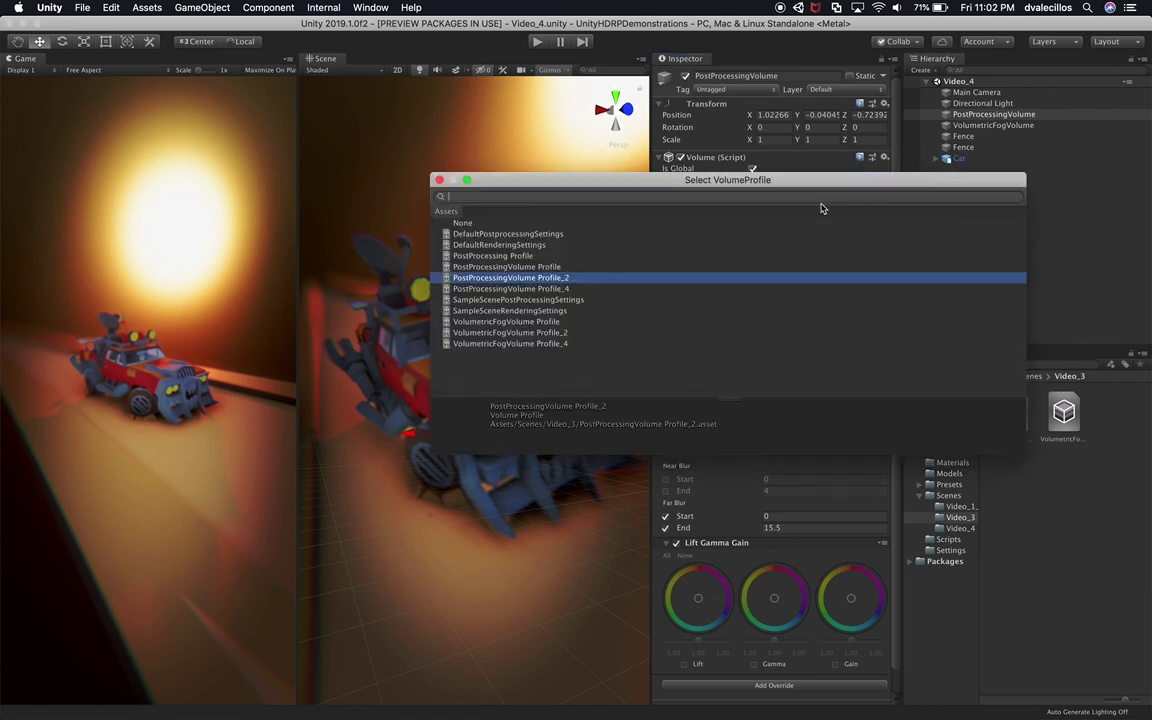
pyautogui.click(565, 289)
pyautogui.doubleClick(565, 289)
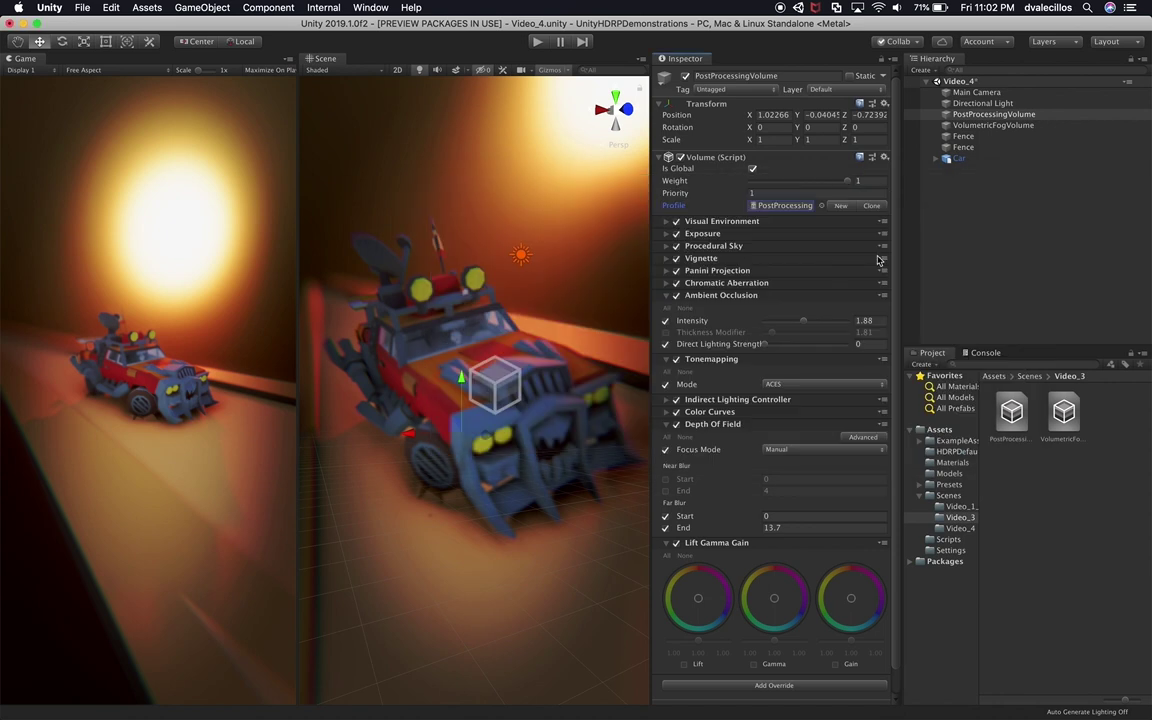
# Step: Assign VolumetricFogVolume Profile_4 to the VolumetricFogVolume's Volume
pyautogui.click(993, 126)
pyautogui.click(821, 205)
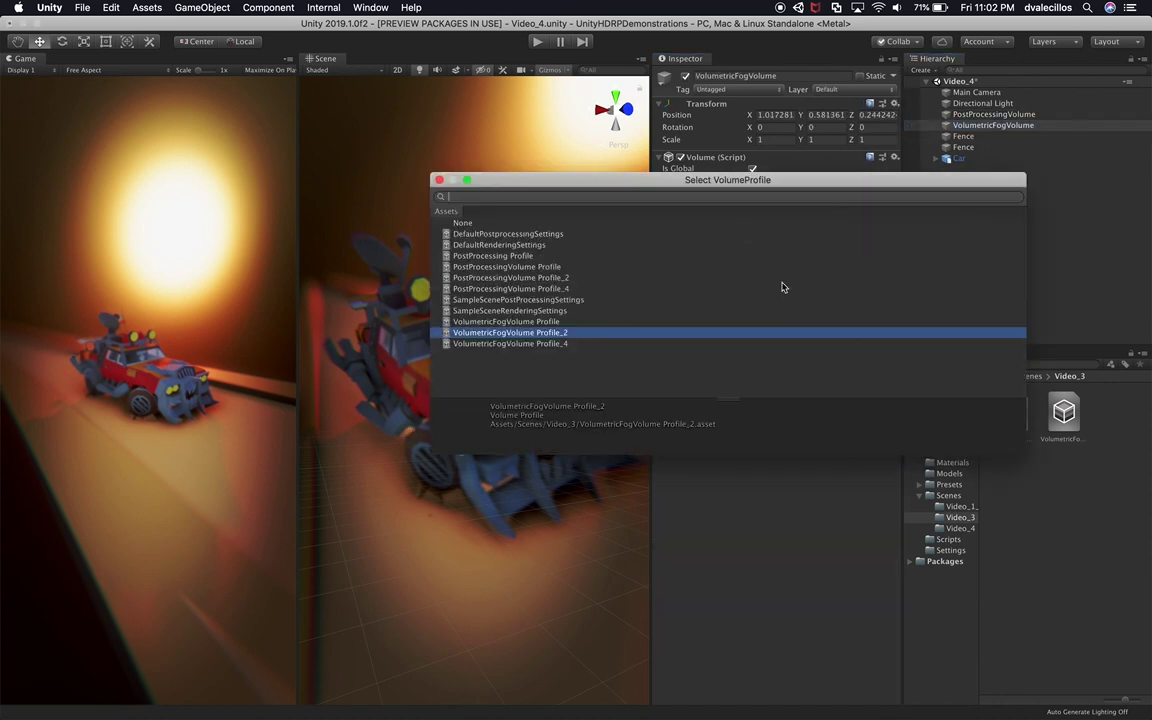
pyautogui.click(554, 343)
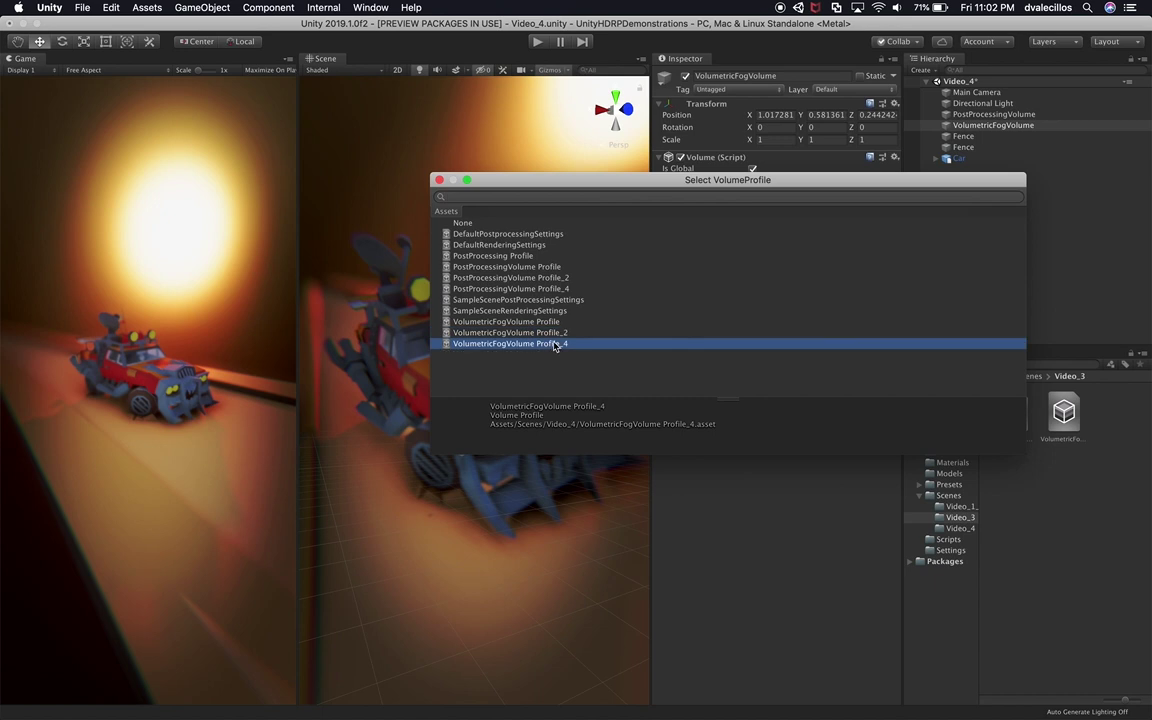
pyautogui.doubleClick(554, 343)
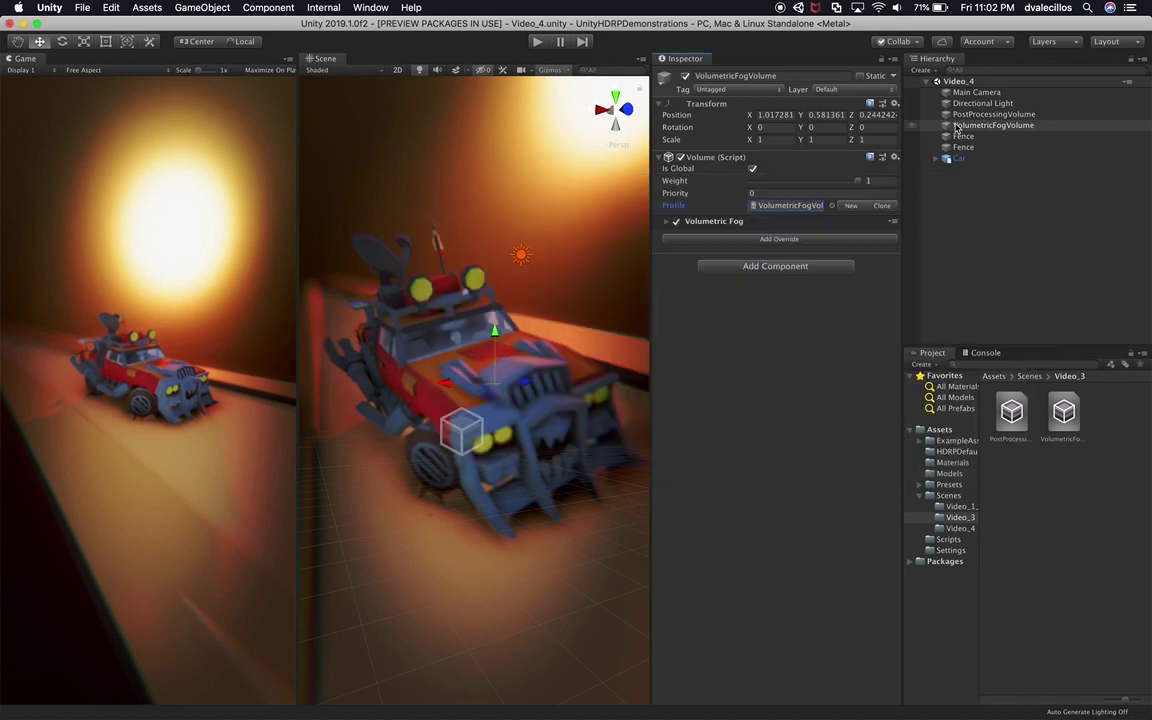
# Step: Remove the Depth Of Field override from the PostProcessingVolume's profile
pyautogui.click(985, 114)
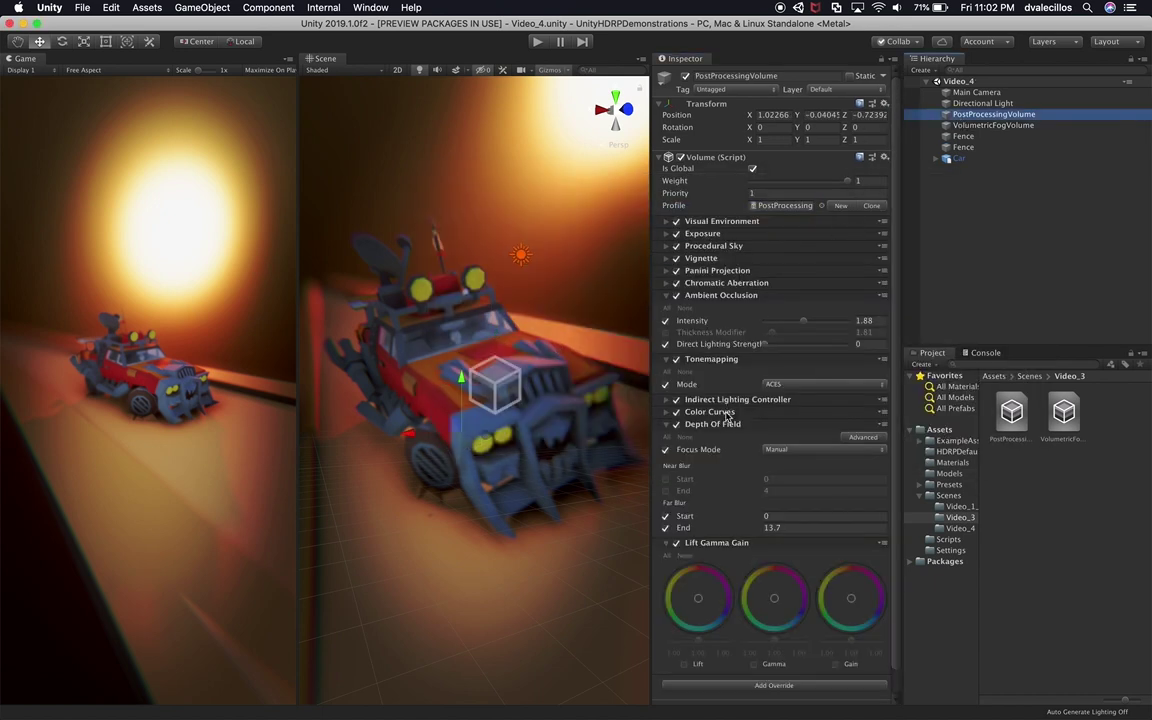
pyautogui.click(884, 426)
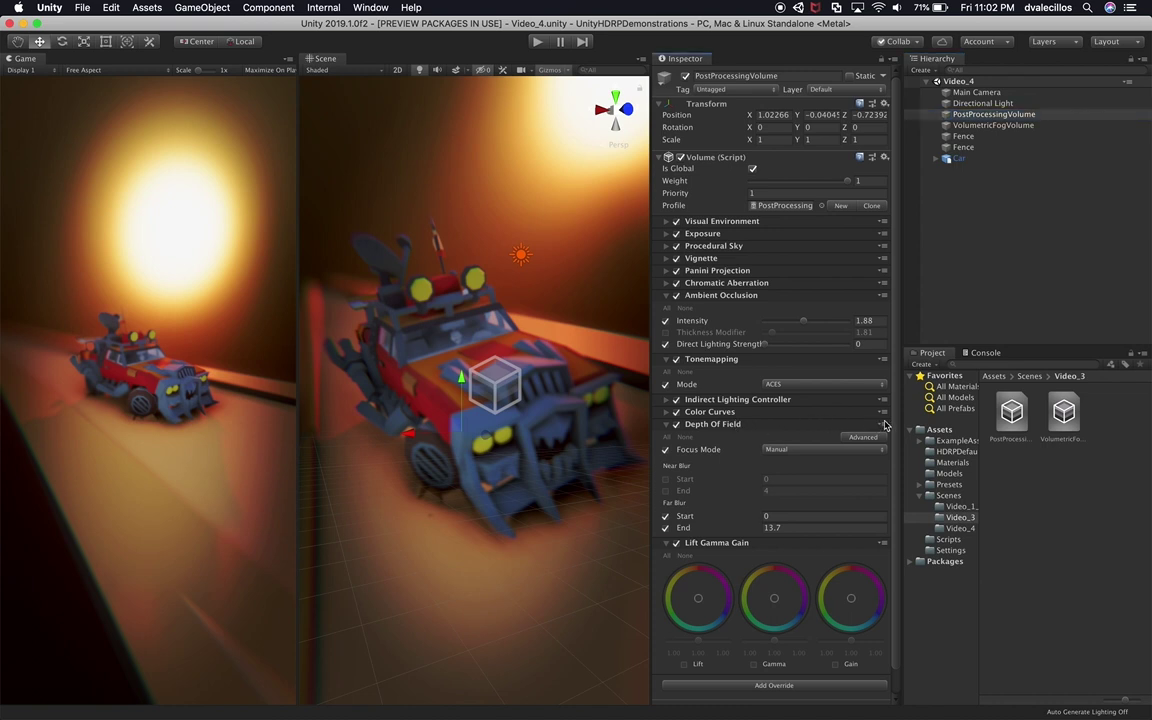
pyautogui.click(884, 426)
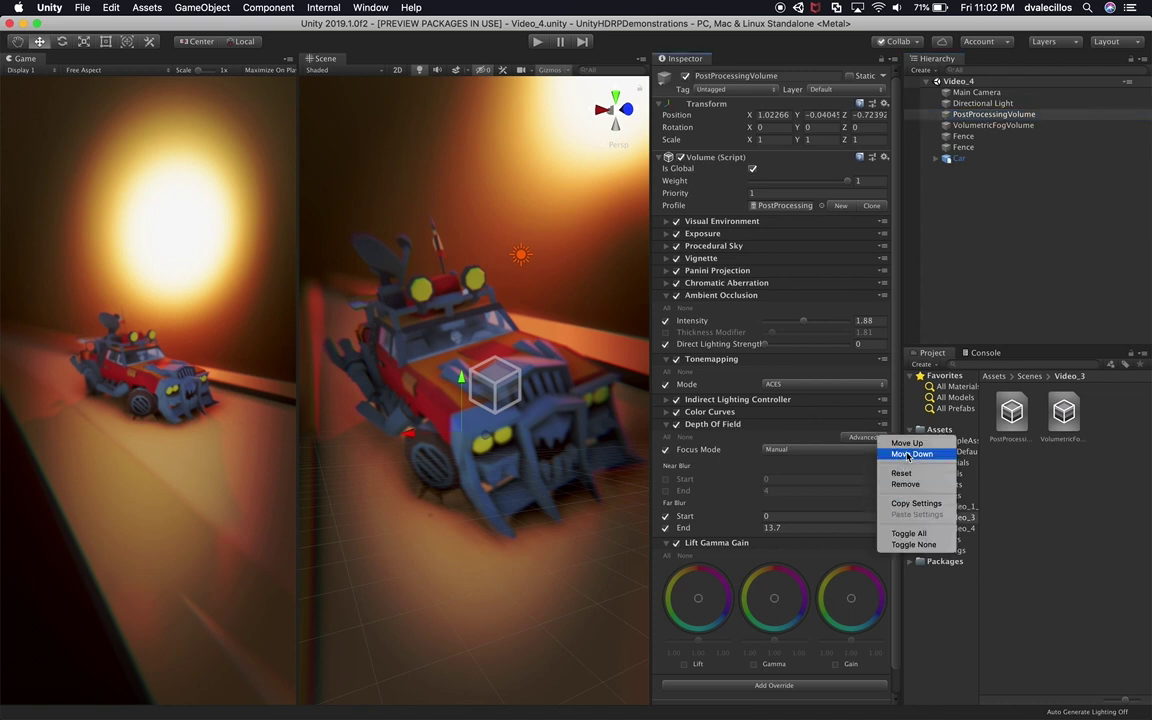
pyautogui.click(884, 428)
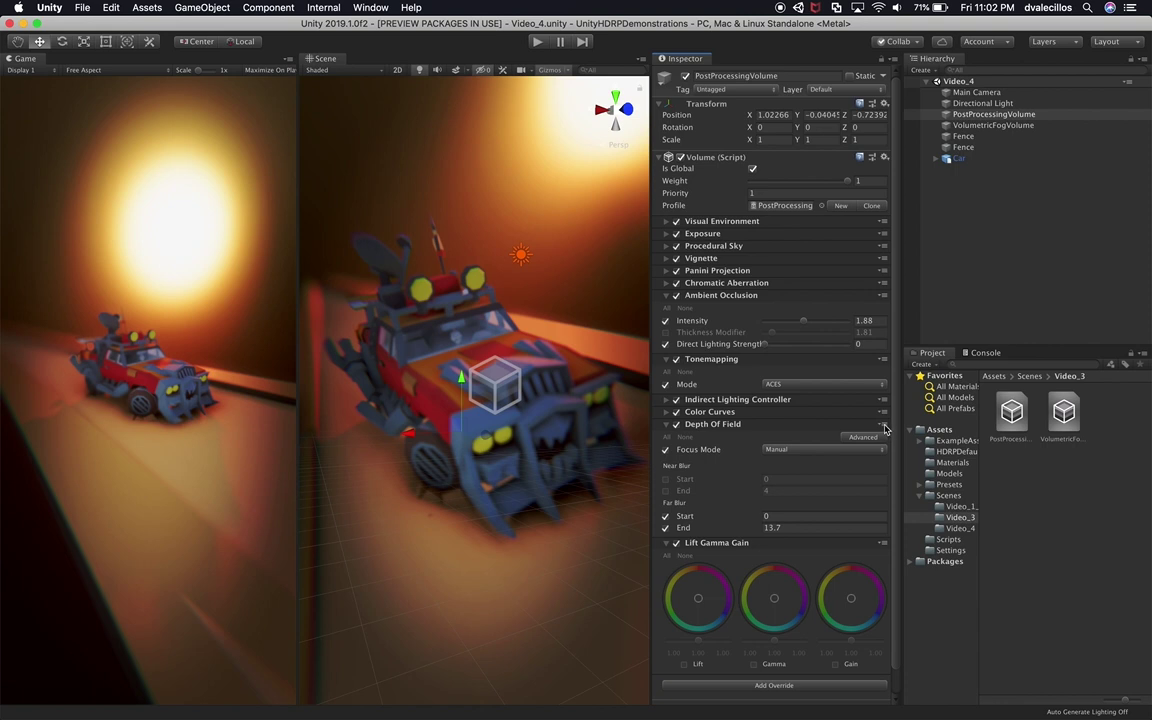
pyautogui.click(884, 430)
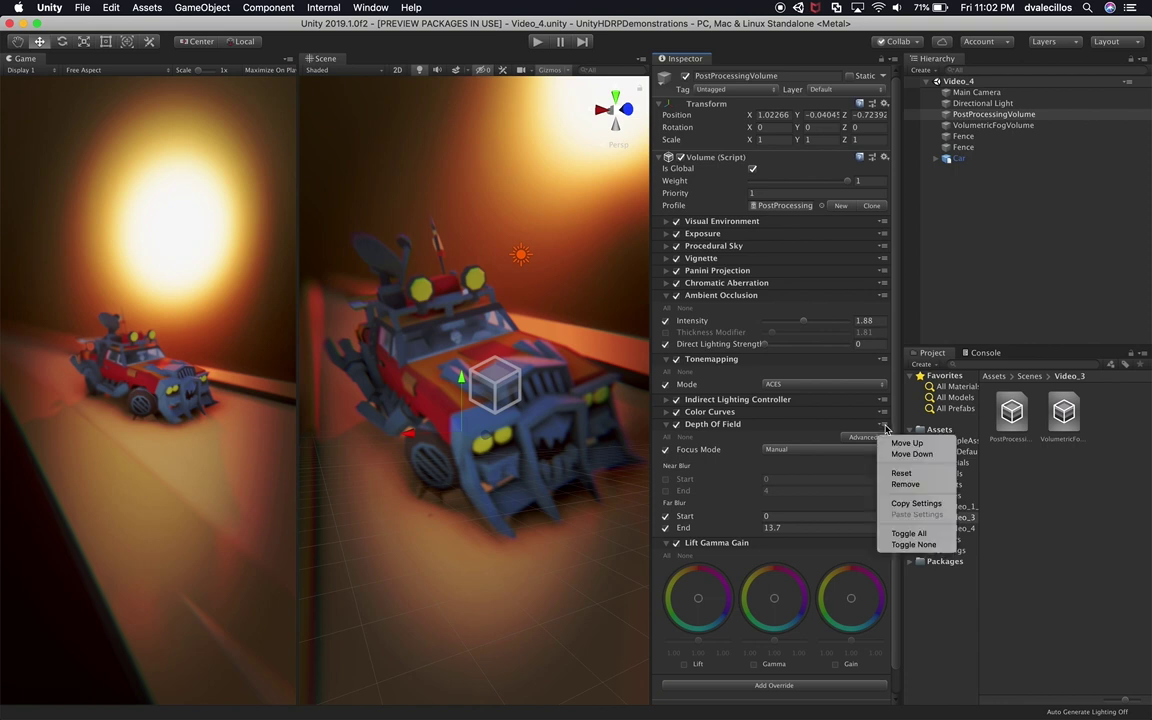
pyautogui.click(903, 485)
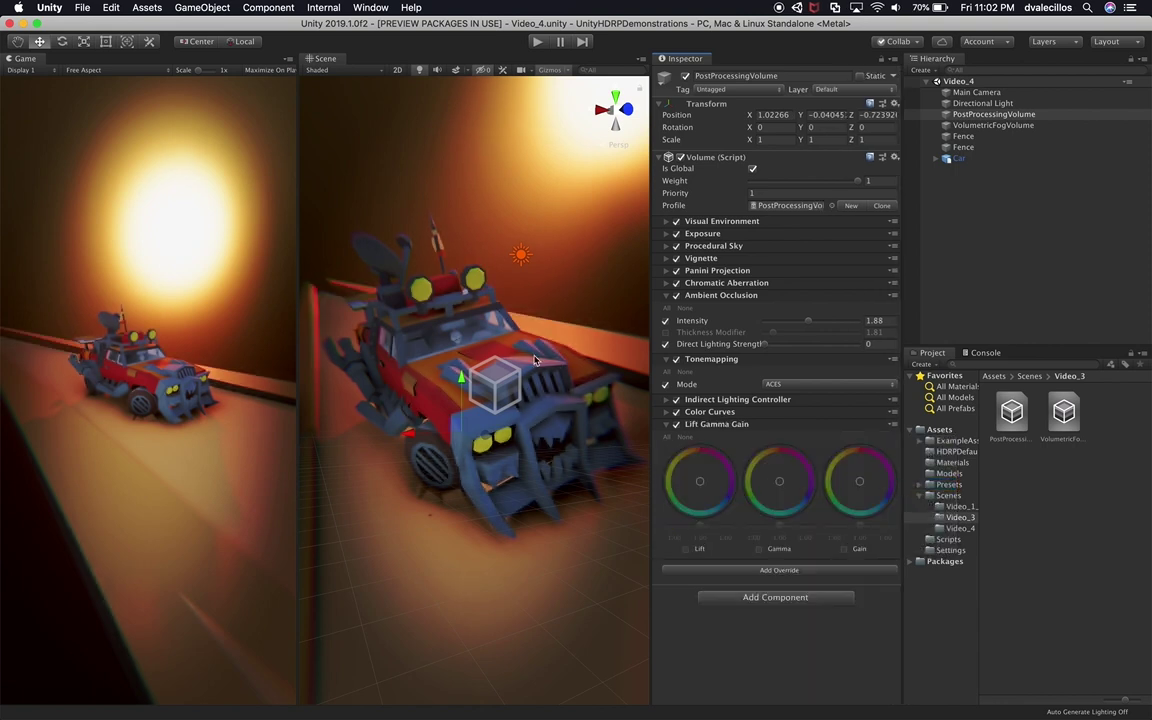
pyautogui.moveTo(296, 326); pyautogui.dragTo(230, 326)
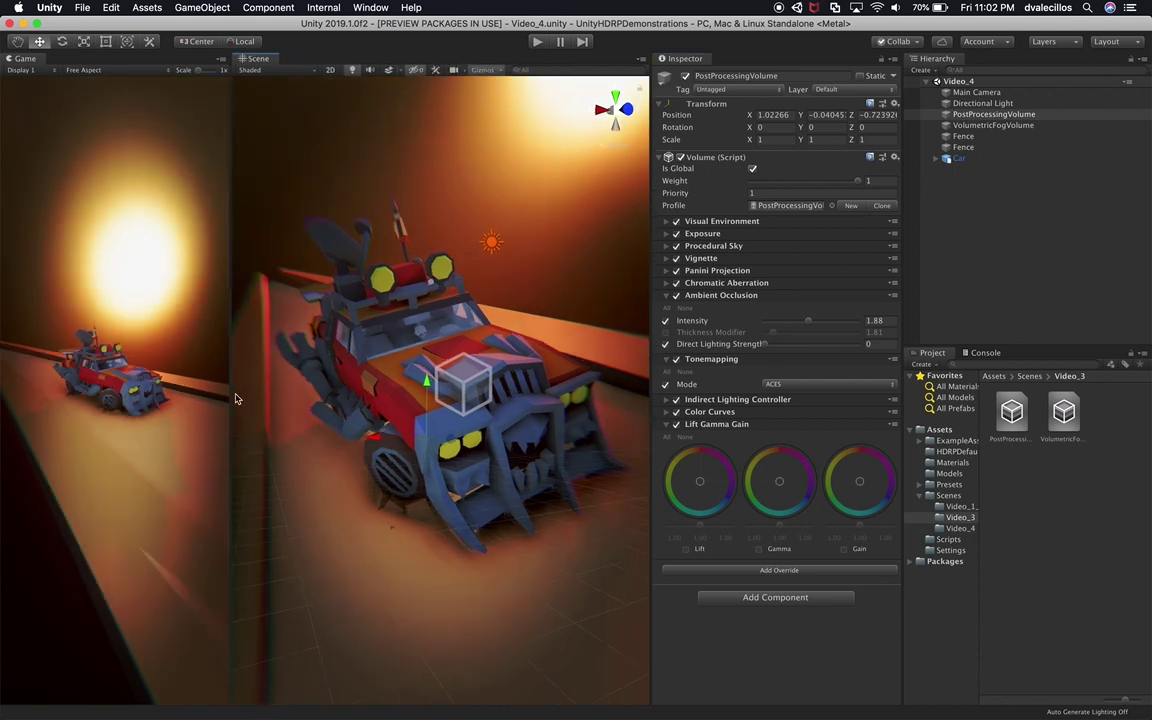
# Step: Narrow the Main Camera's field of view from 48.5 to 36 and collapse its General and Physical Settings
pyautogui.moveTo(230, 395); pyautogui.dragTo(332, 403)
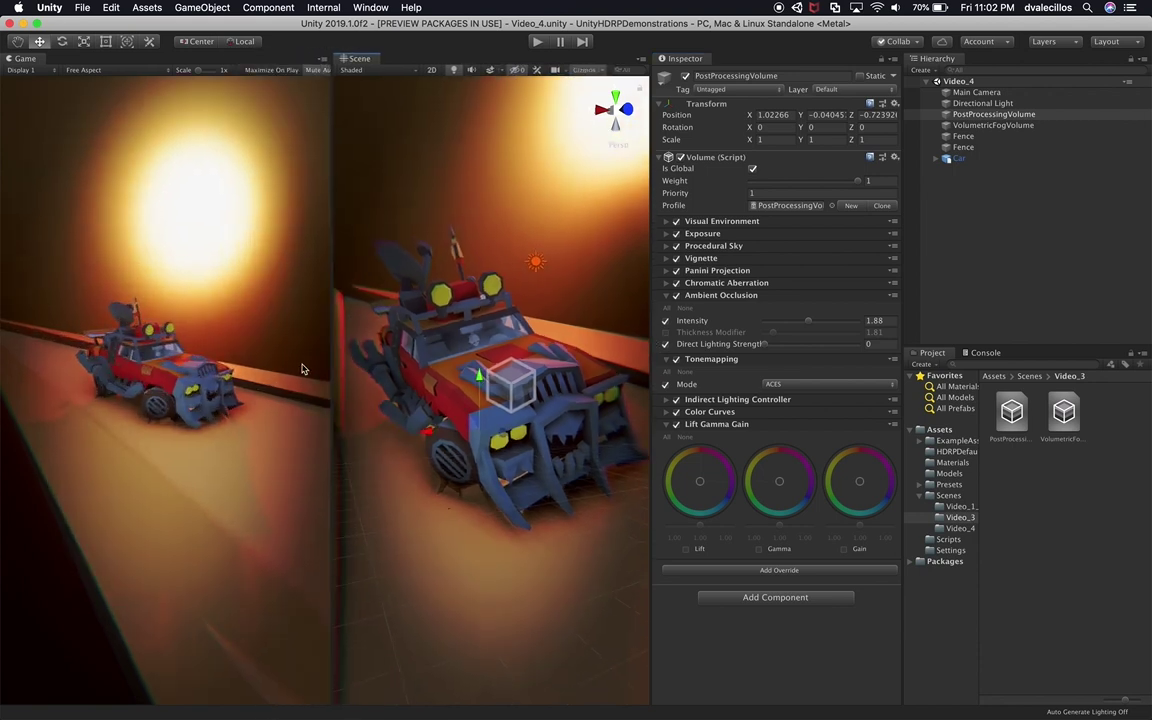
pyautogui.click(976, 92)
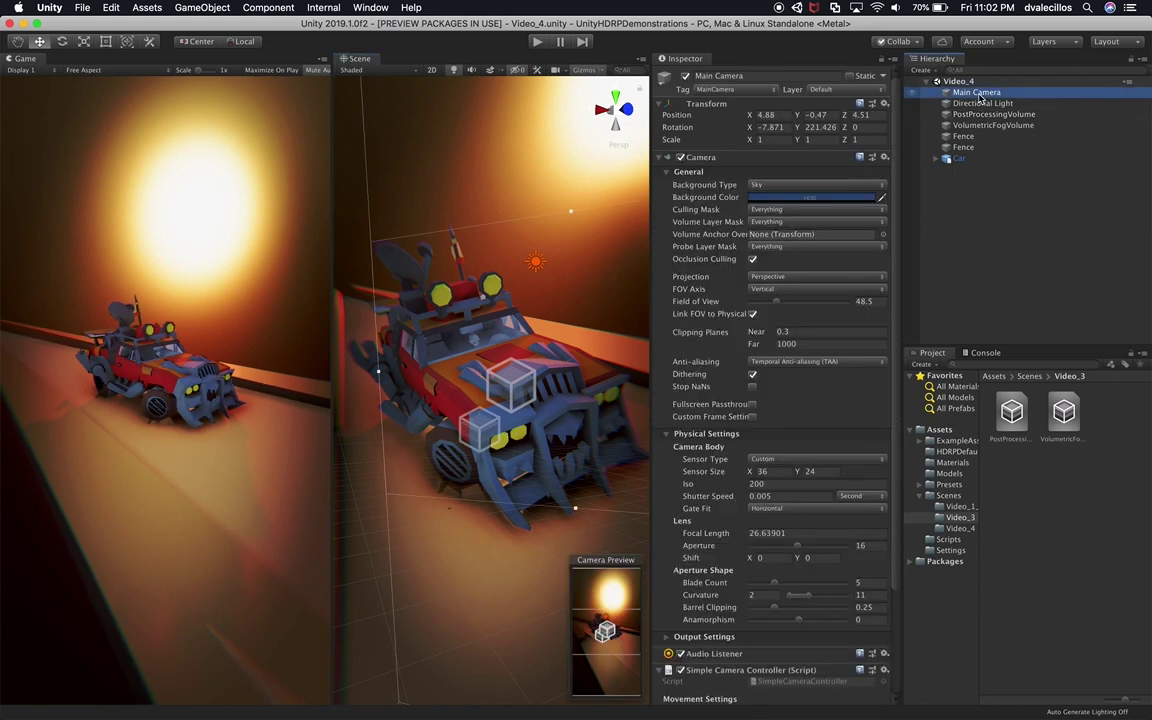
pyautogui.moveTo(776, 301); pyautogui.dragTo(772, 310)
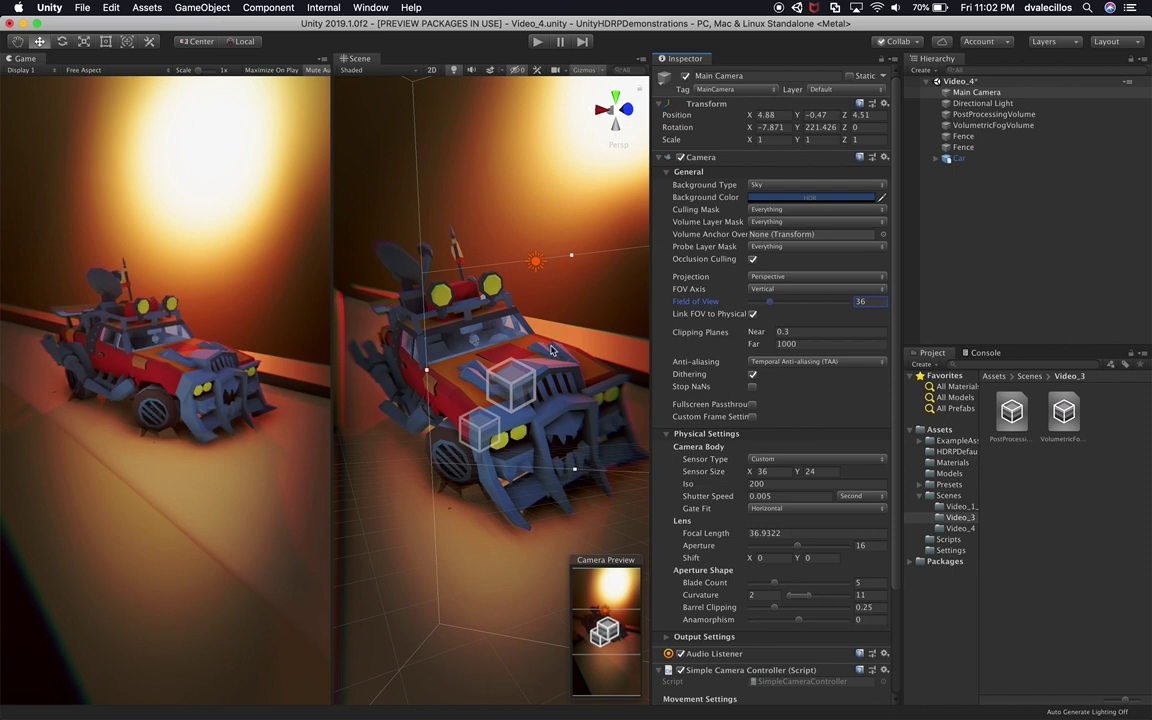
pyautogui.moveTo(333, 340); pyautogui.dragTo(309, 330)
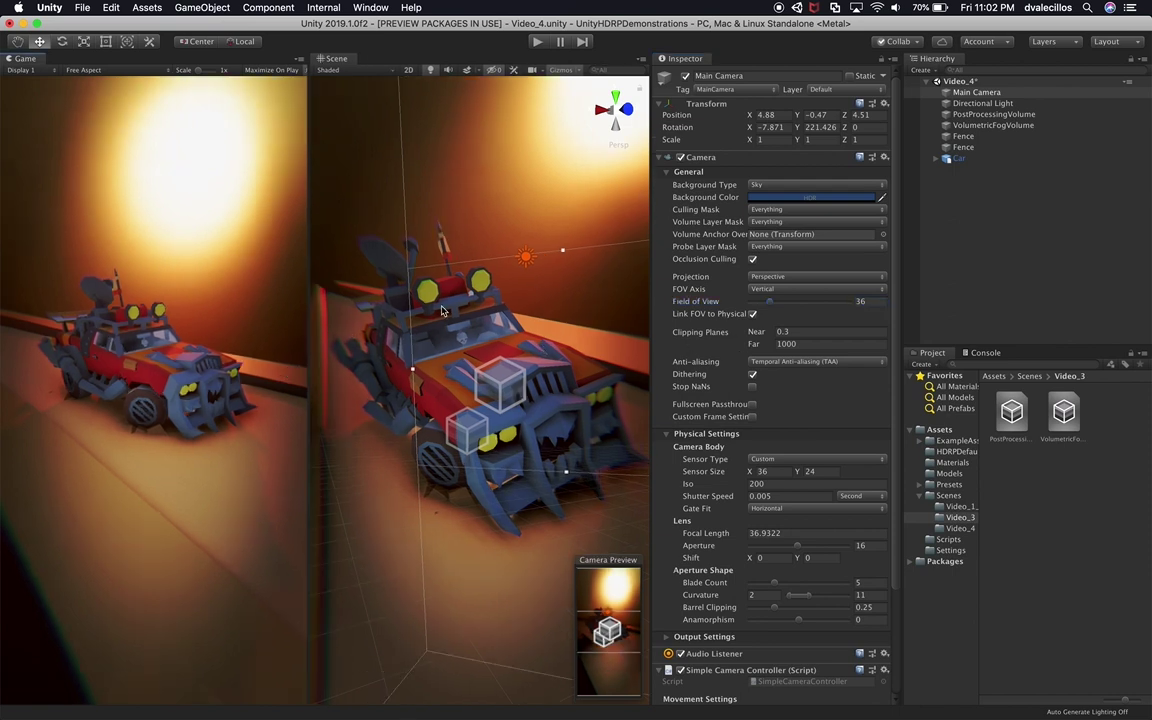
pyautogui.click(688, 172)
pyautogui.click(695, 185)
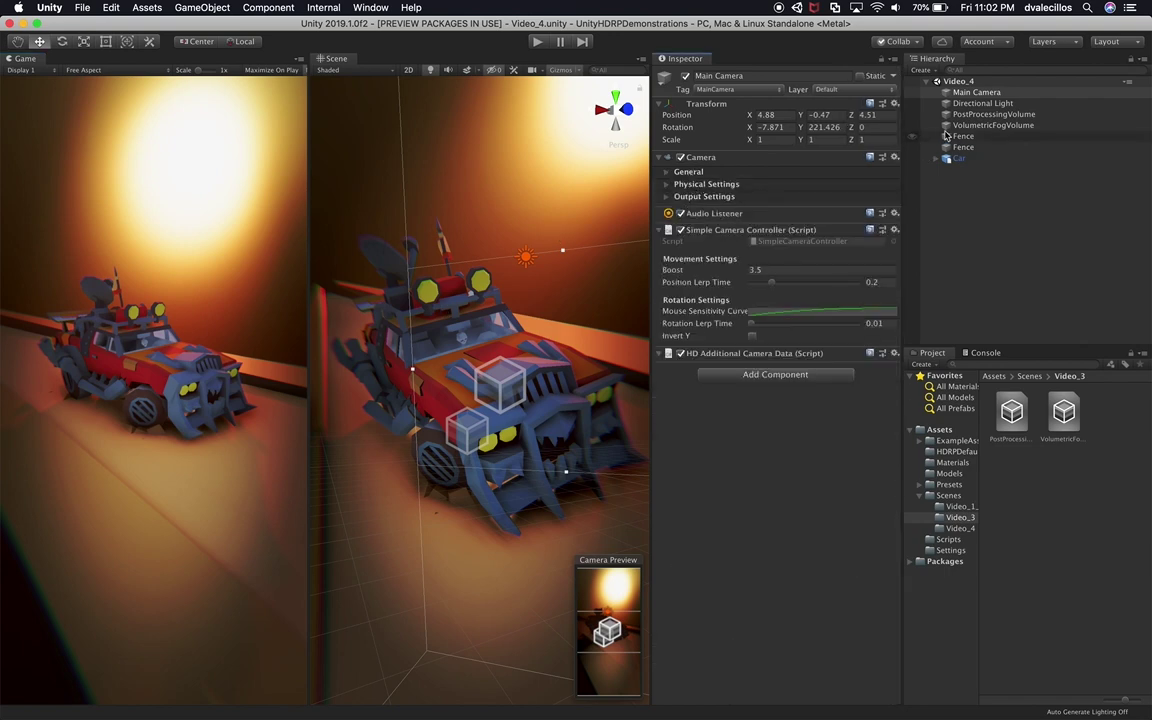
# Step: Select PostProcessingVolume and collapse its Ambient Occlusion and Tonemapping overrides
pyautogui.click(970, 115)
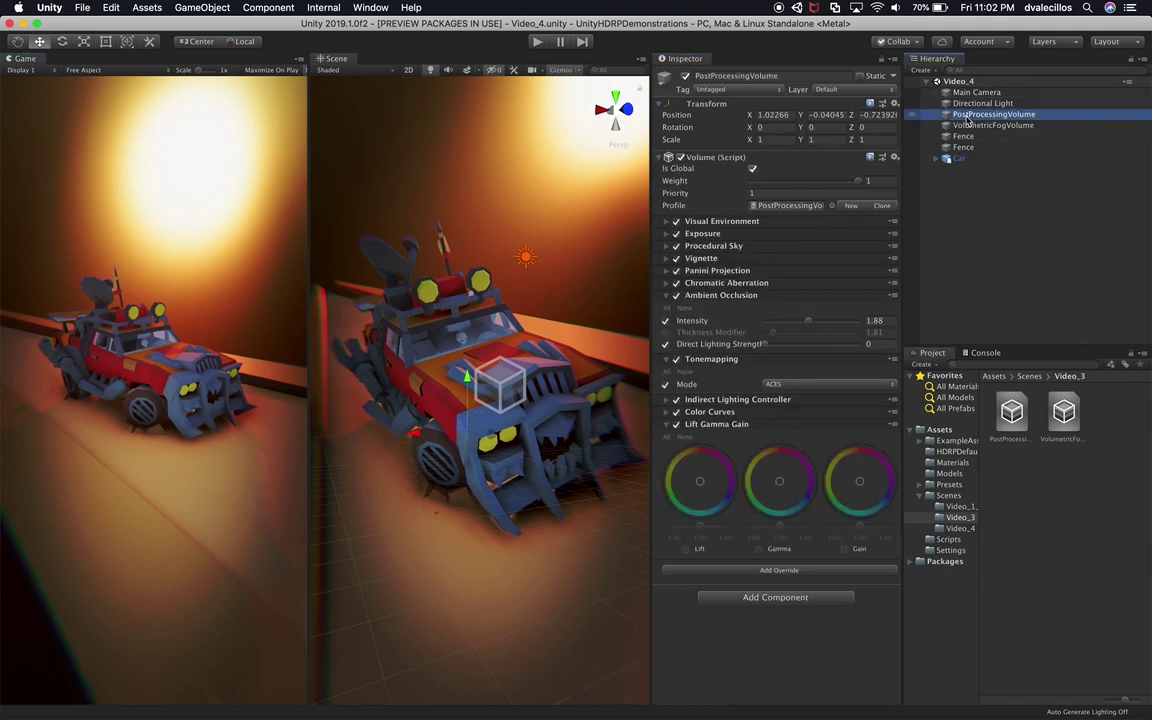
pyautogui.click(723, 296)
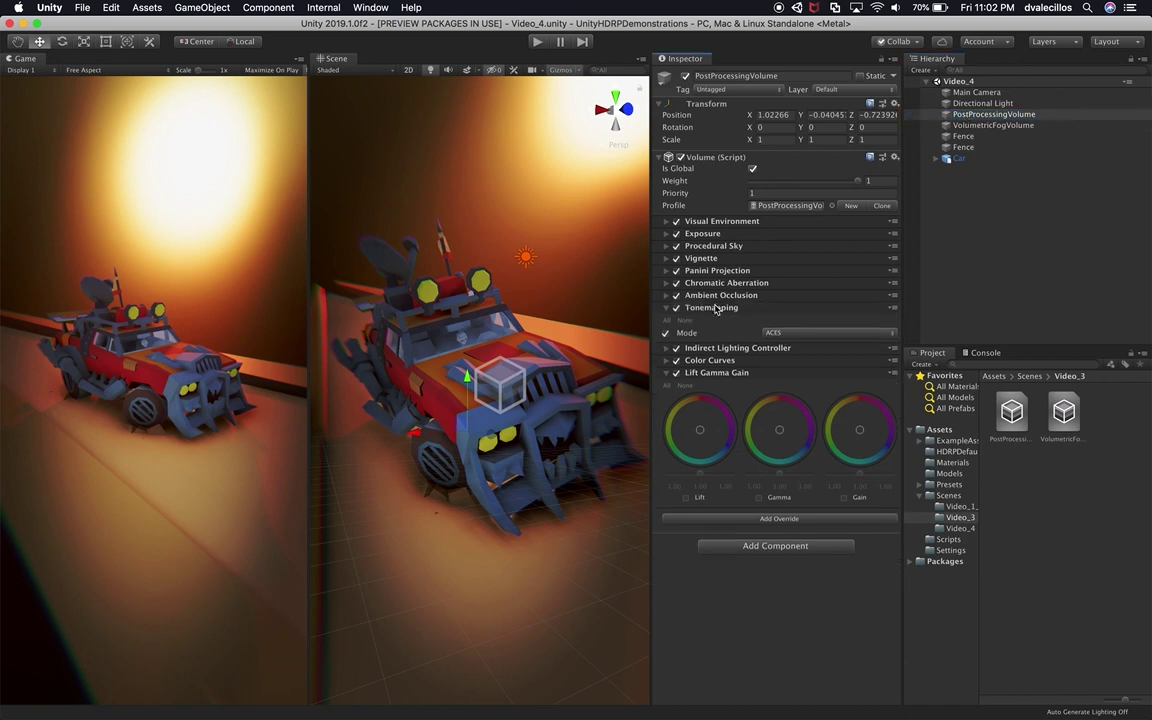
pyautogui.click(714, 308)
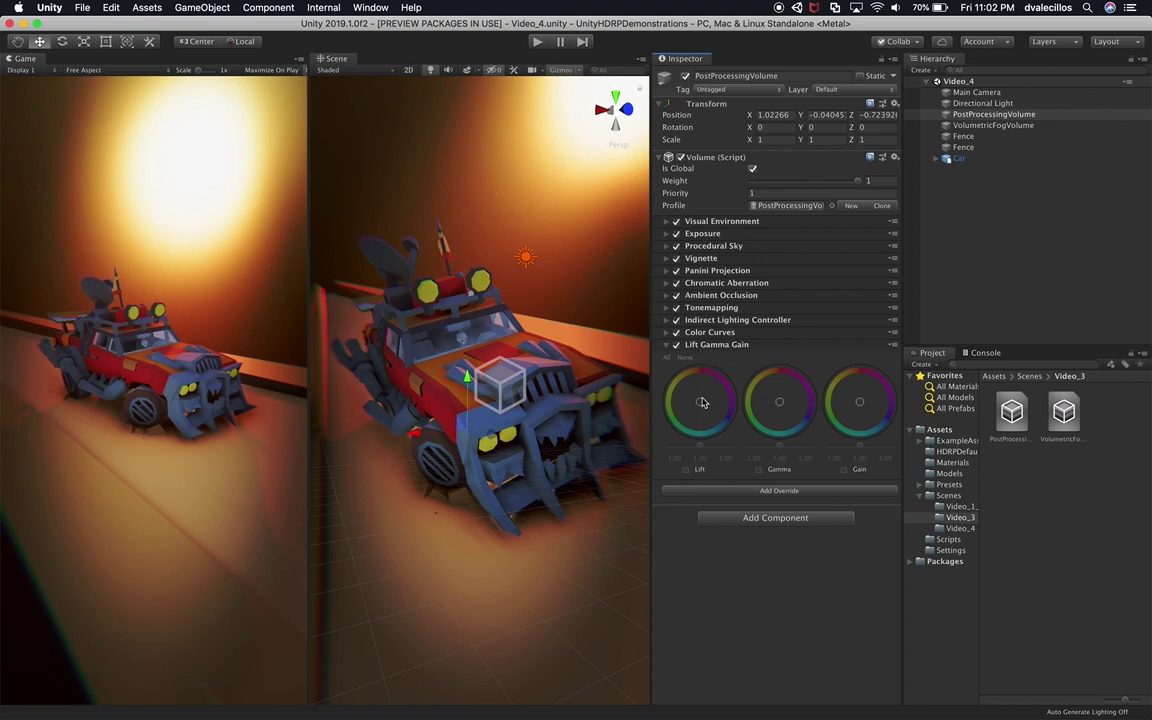
# Step: Enable Lift and tint the shadows purple-magenta with a slightly lowered lift
pyautogui.click(685, 469)
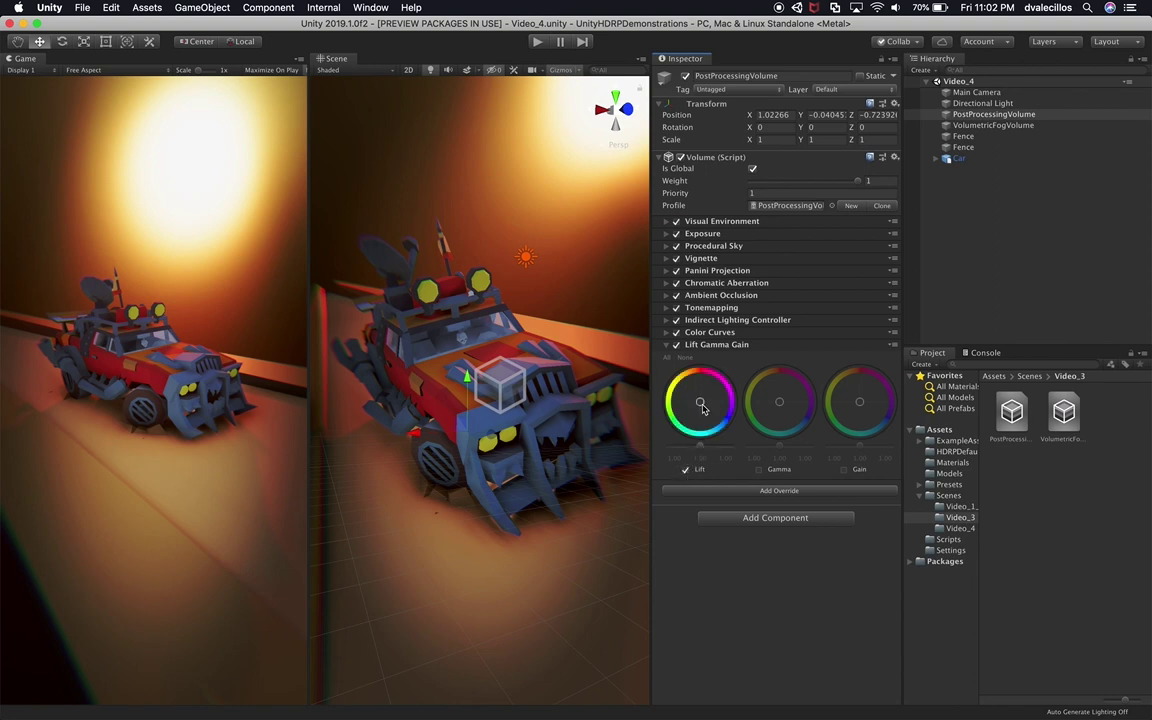
pyautogui.moveTo(697, 424); pyautogui.dragTo(670, 396)
pyautogui.moveTo(712, 446)
pyautogui.mouseDown()
pyautogui.moveTo(682, 447)
pyautogui.moveTo(702, 448)
pyautogui.mouseUp()
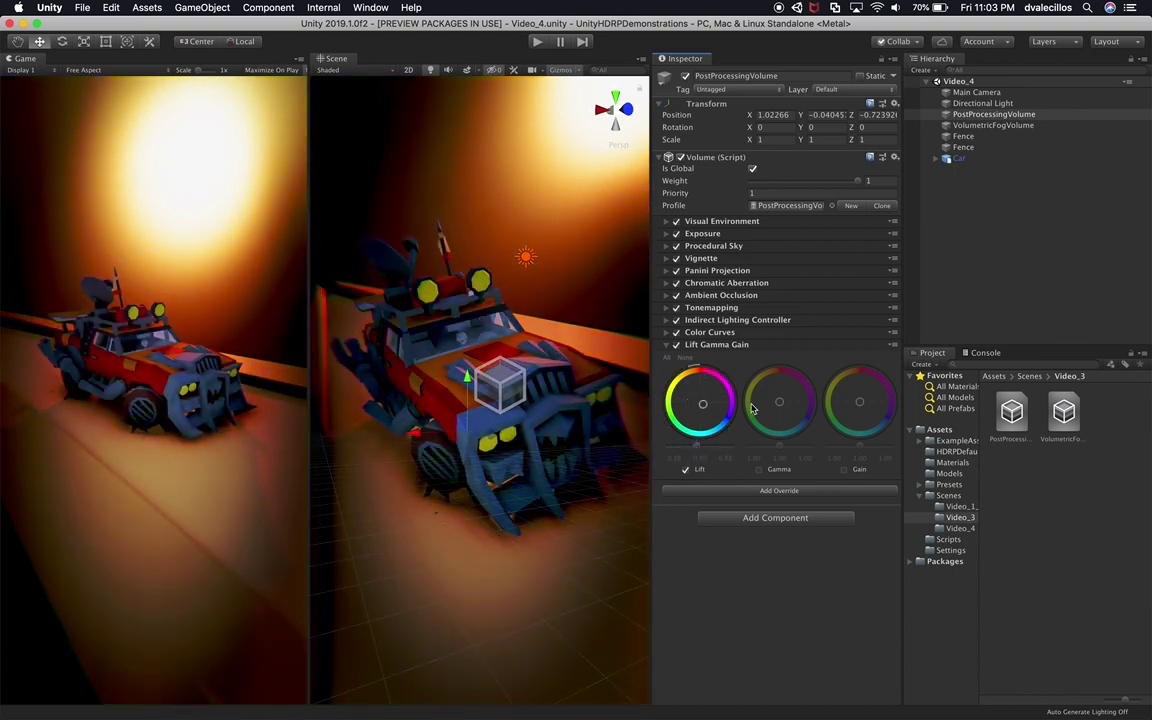
pyautogui.moveTo(706, 376); pyautogui.dragTo(540, 443)
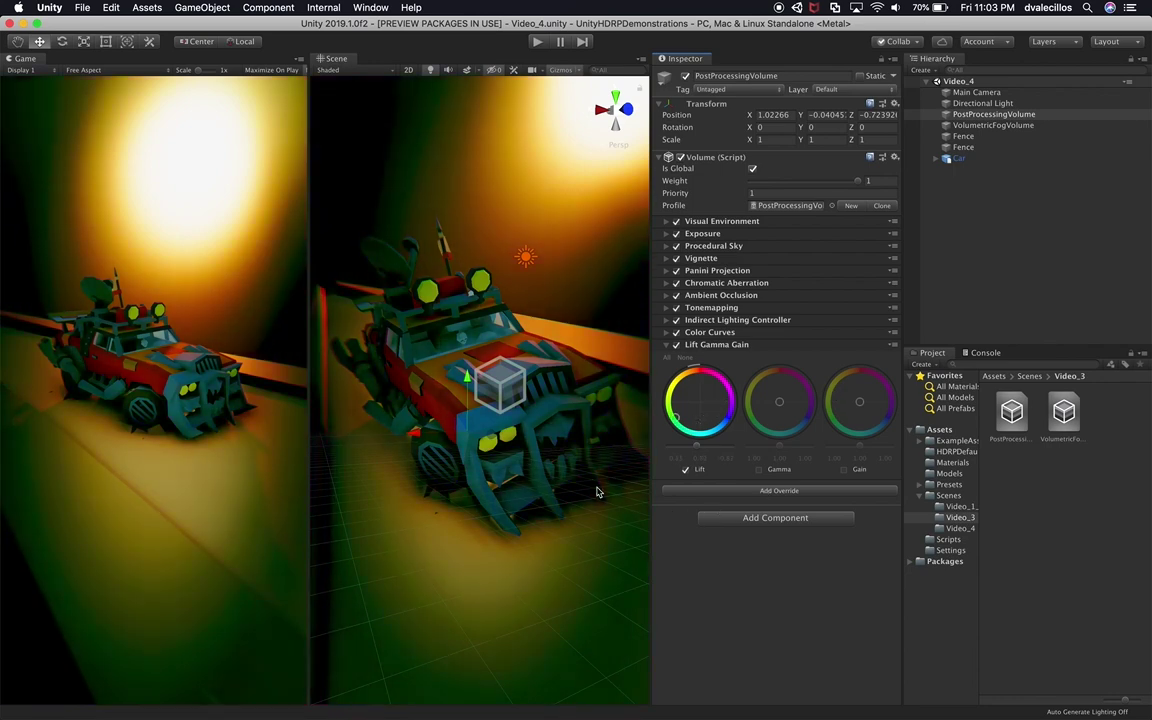
pyautogui.moveTo(620, 360); pyautogui.dragTo(842, 345)
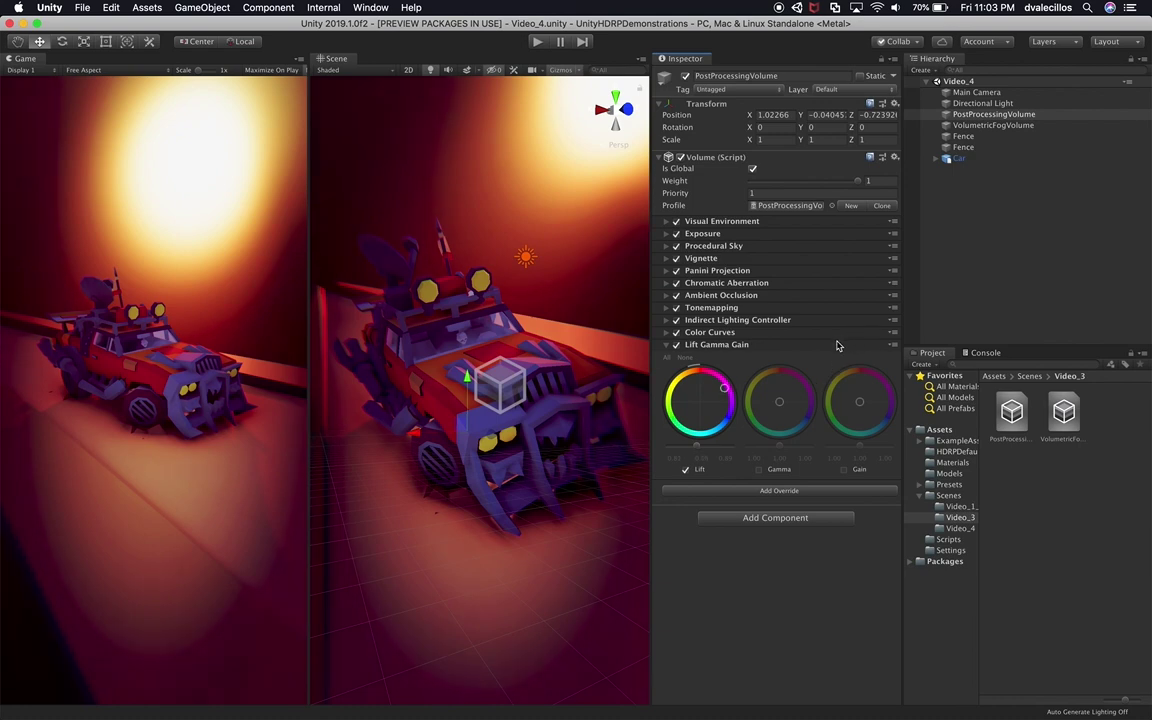
pyautogui.moveTo(696, 448)
pyautogui.mouseDown()
pyautogui.moveTo(682, 448)
pyautogui.moveTo(712, 449)
pyautogui.moveTo(686, 452)
pyautogui.moveTo(699, 455)
pyautogui.mouseUp()
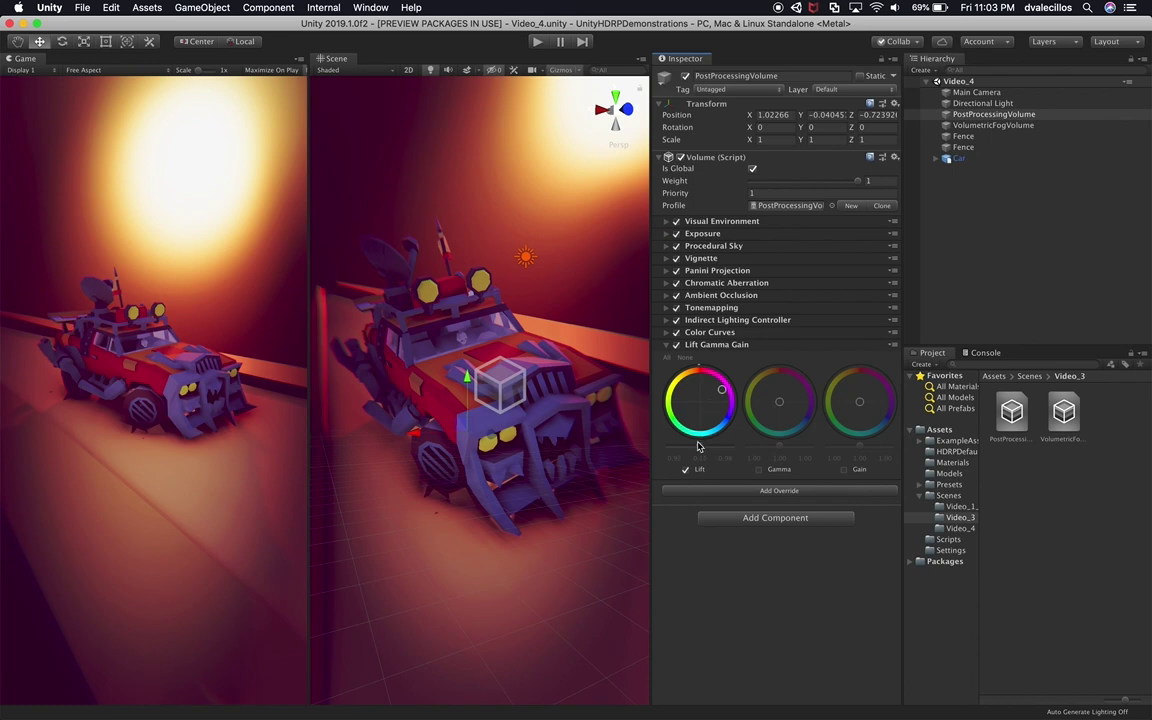
pyautogui.moveTo(698, 447); pyautogui.dragTo(700, 450)
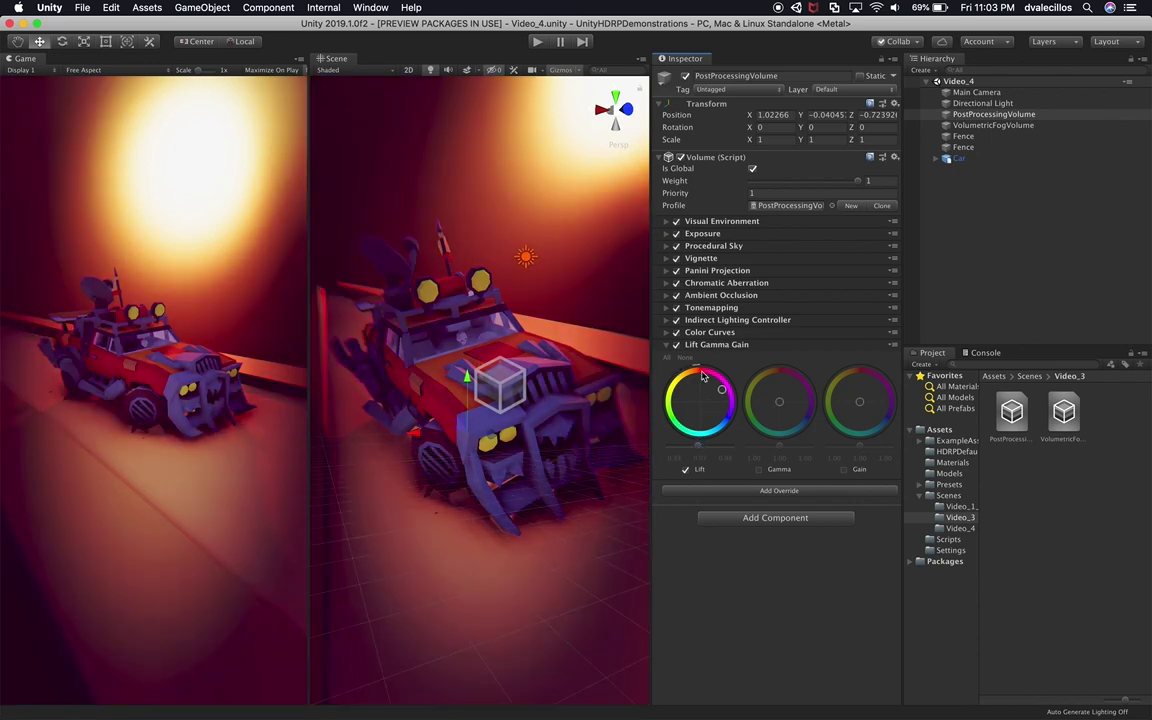
# Step: Enable Gamma, keep its brightness near neutral, and tint the midtones toward red-magenta
pyautogui.click(759, 470)
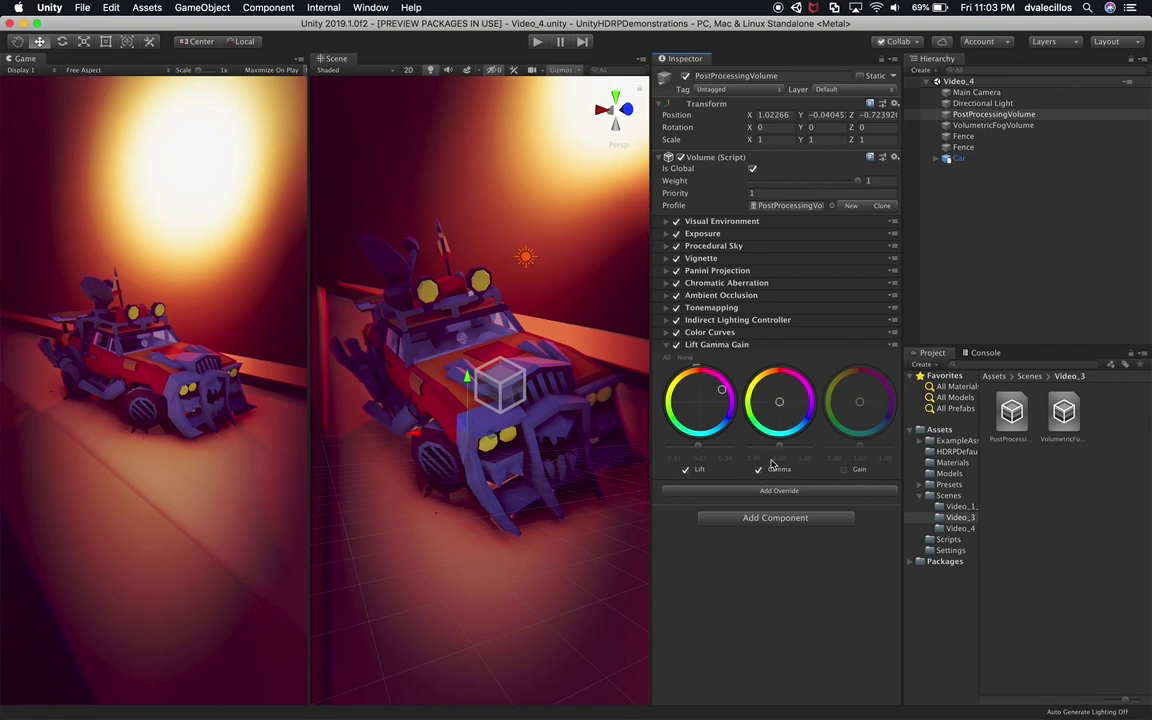
pyautogui.moveTo(779, 446)
pyautogui.mouseDown()
pyautogui.moveTo(768, 456)
pyautogui.moveTo(780, 457)
pyautogui.mouseUp()
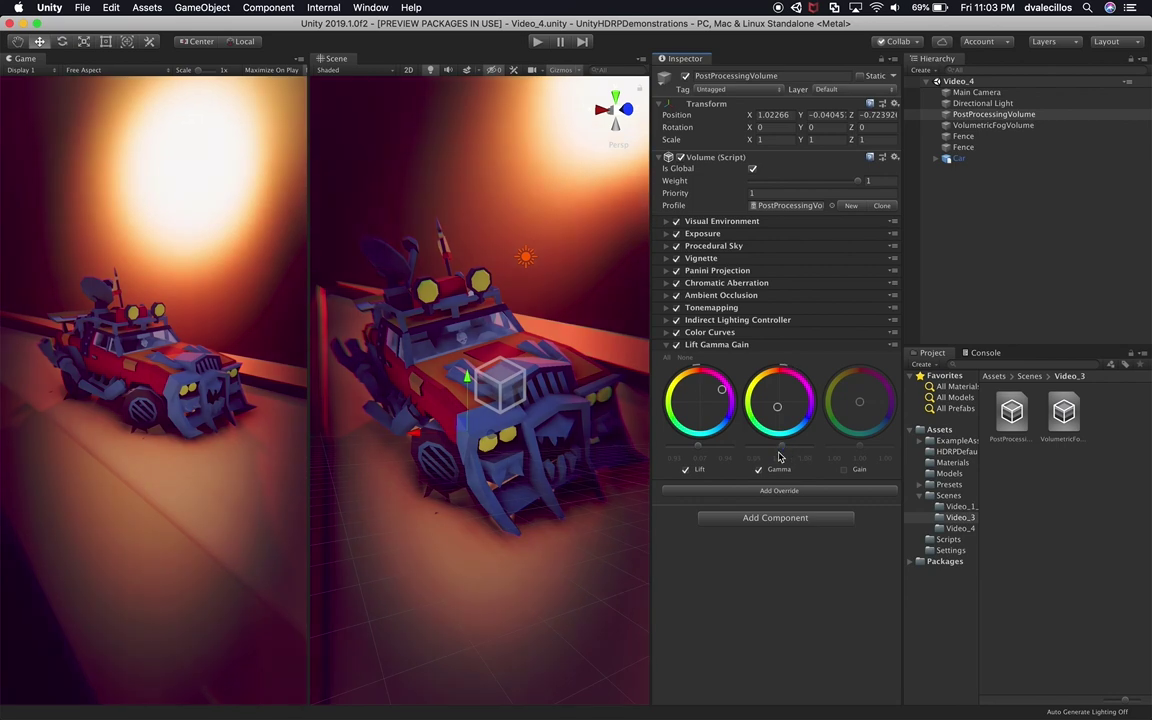
pyautogui.moveTo(779, 410); pyautogui.dragTo(775, 453)
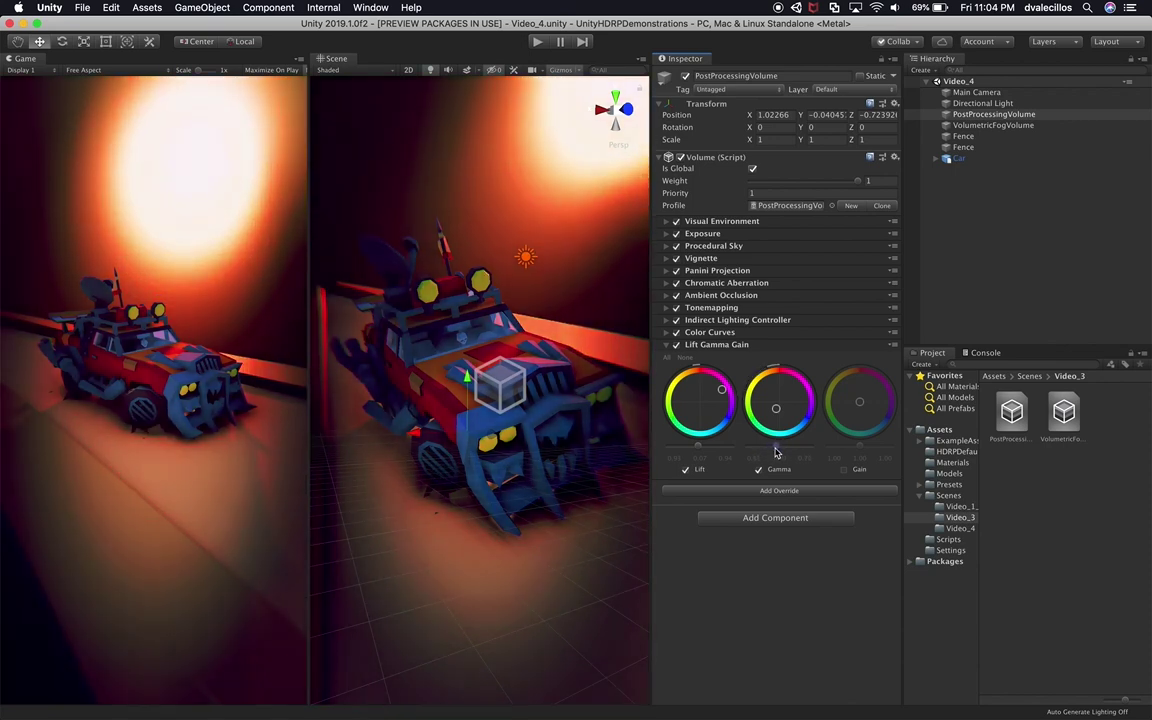
# Step: Enable Gain, raise the highlights slightly, and pull its tint back near neutral
pyautogui.click(843, 469)
pyautogui.moveTo(859, 446); pyautogui.dragTo(895, 451)
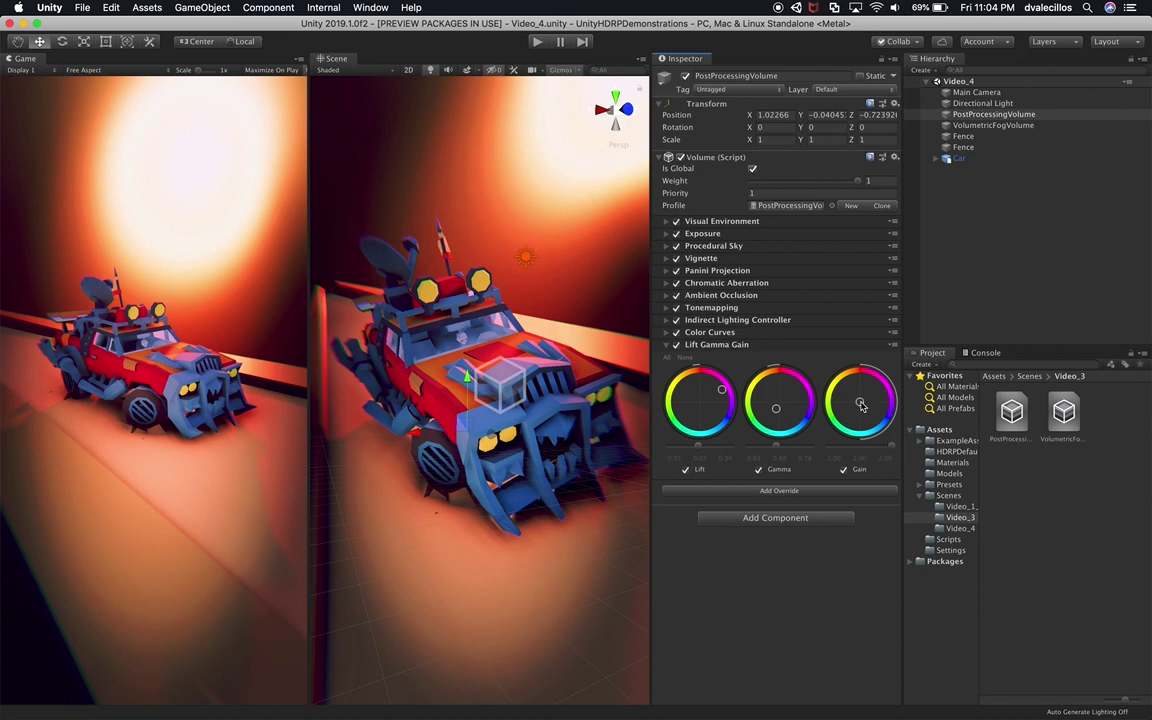
pyautogui.moveTo(859, 404); pyautogui.dragTo(879, 424)
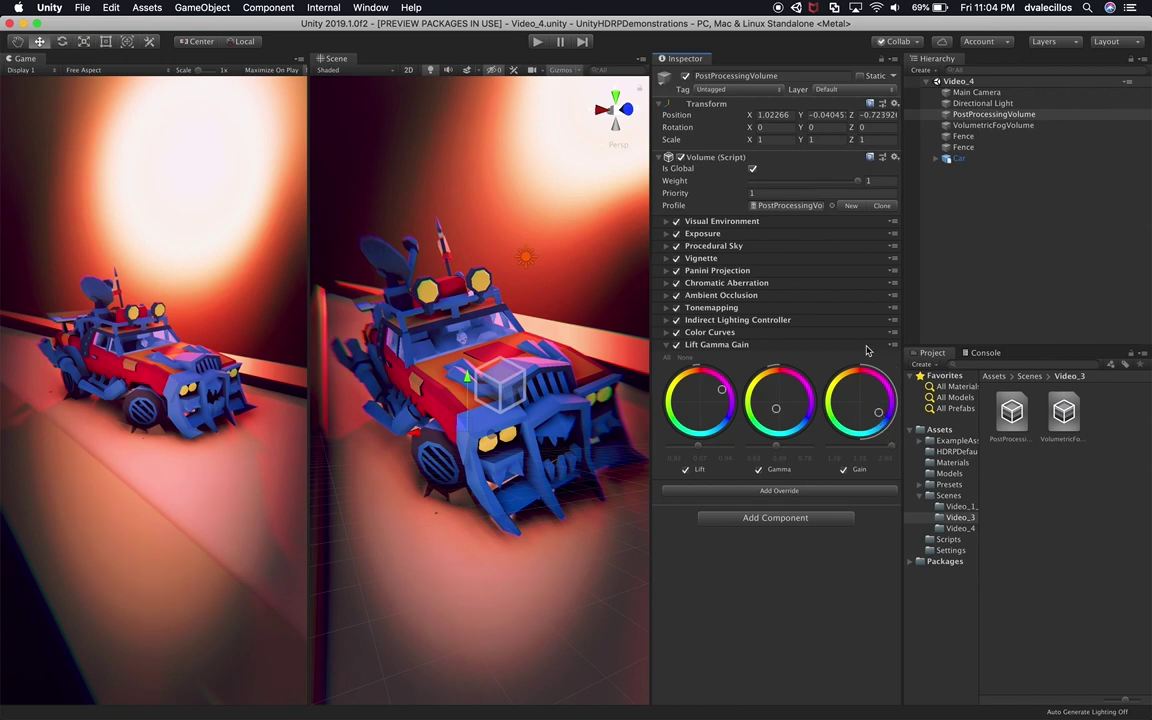
pyautogui.moveTo(880, 425); pyautogui.dragTo(876, 407)
pyautogui.moveTo(868, 342); pyautogui.dragTo(858, 296)
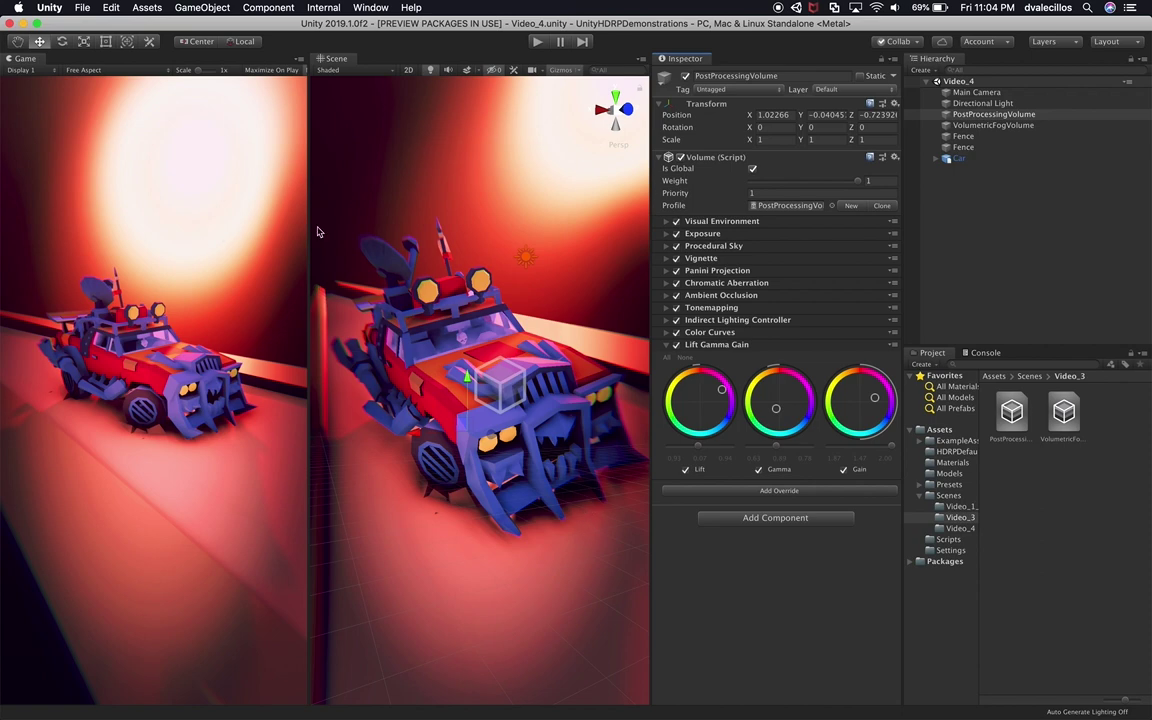
# Step: Bring up the volume's Add Override list
pyautogui.scroll(5, 540, 352)
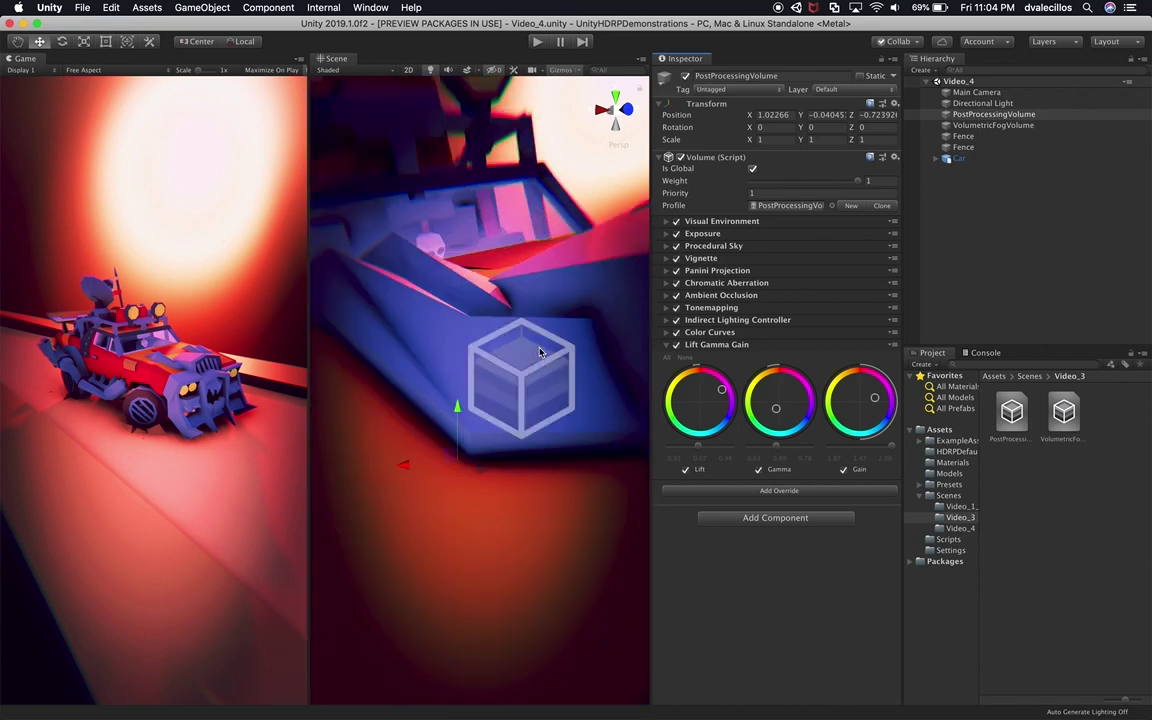
pyautogui.scroll(-3, 540, 352)
pyautogui.scroll(-3, 524, 366)
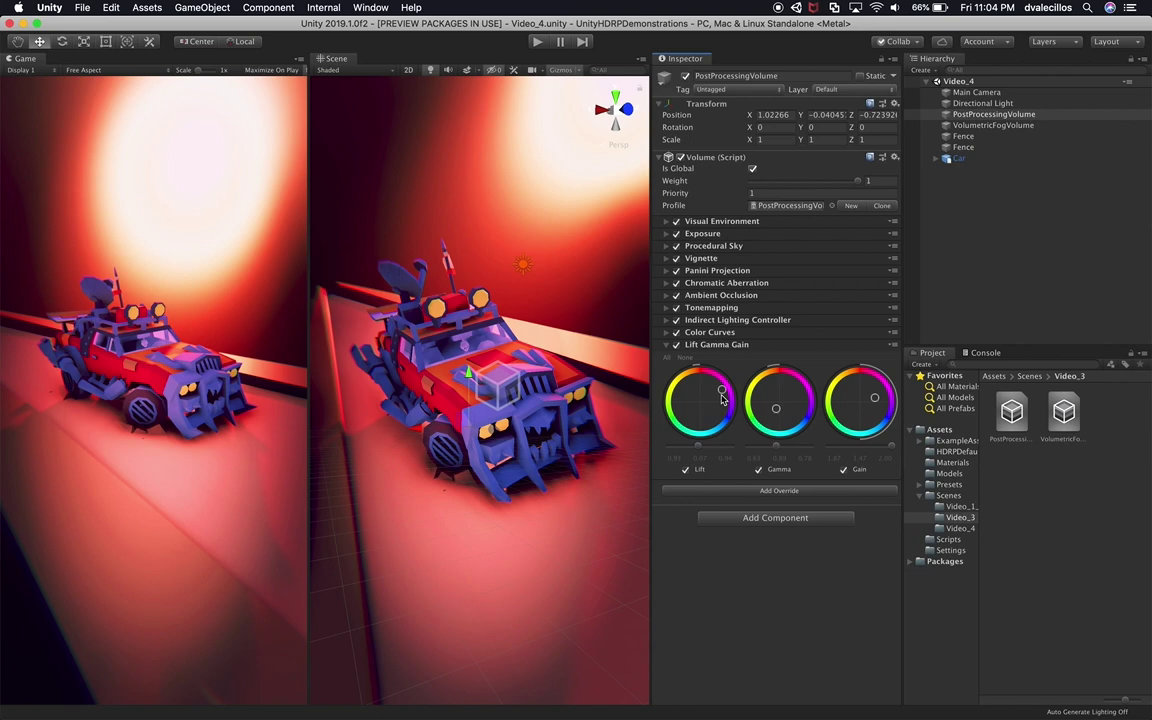
pyautogui.click(734, 490)
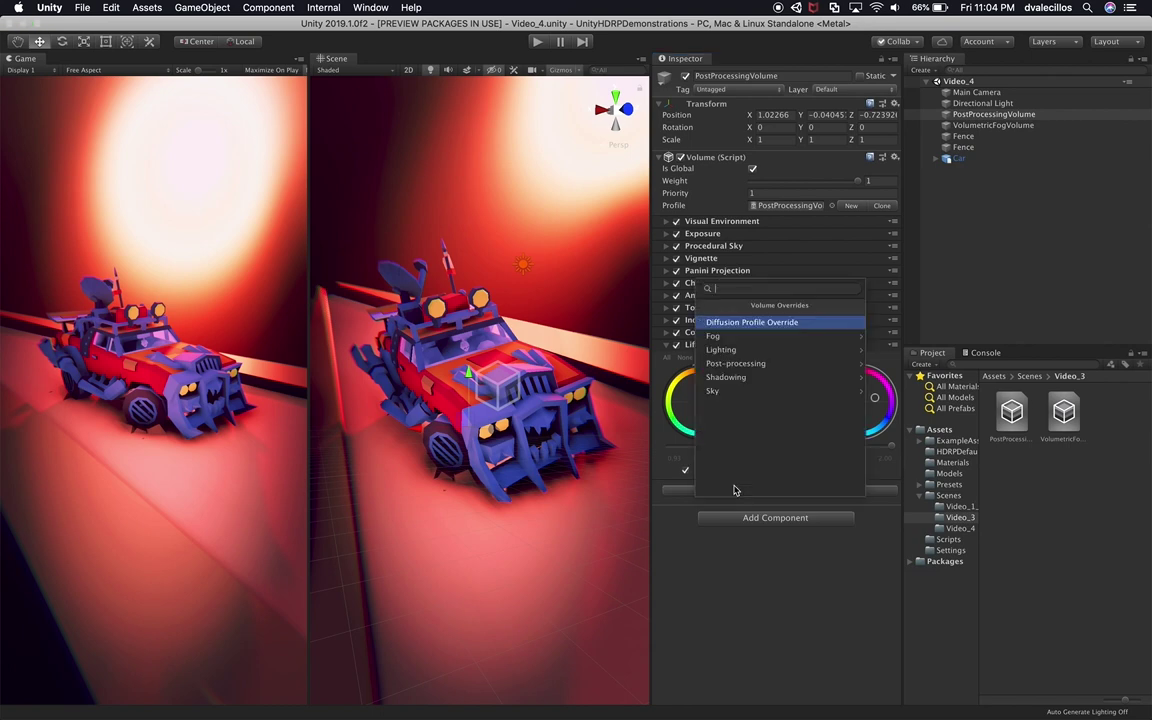
# Step: Add a Post-processing > Lens Distortion override to the volume and widen the Scene view
pyautogui.click(752, 364)
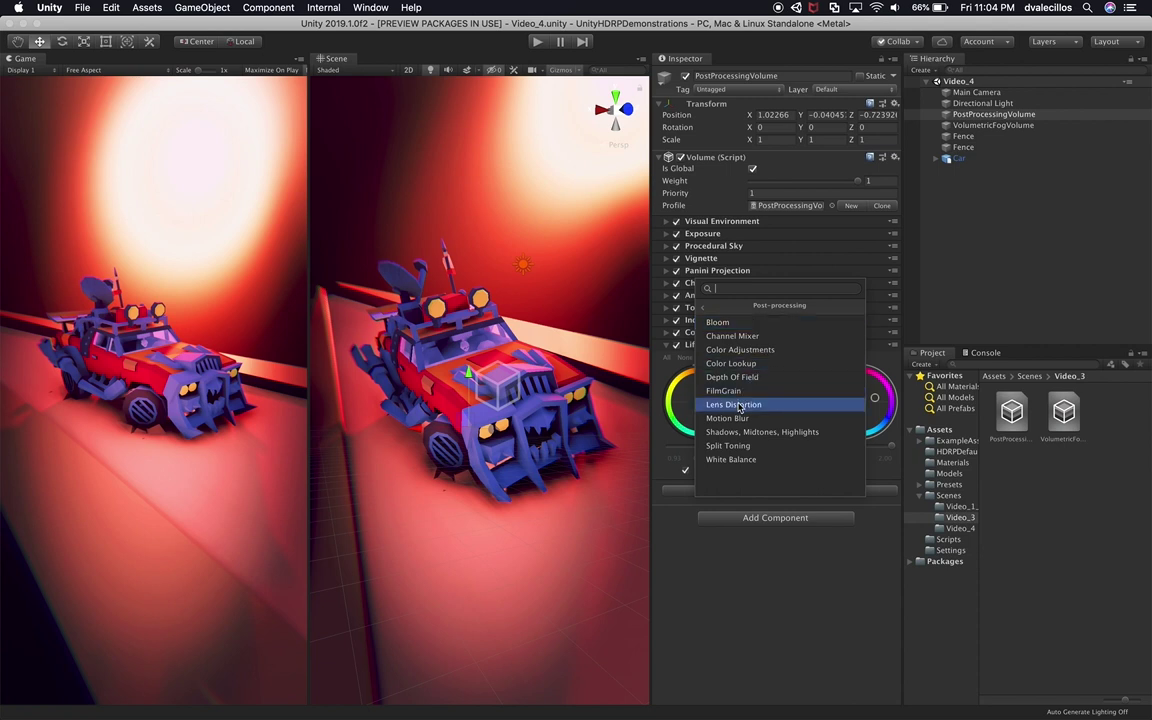
pyautogui.click(739, 405)
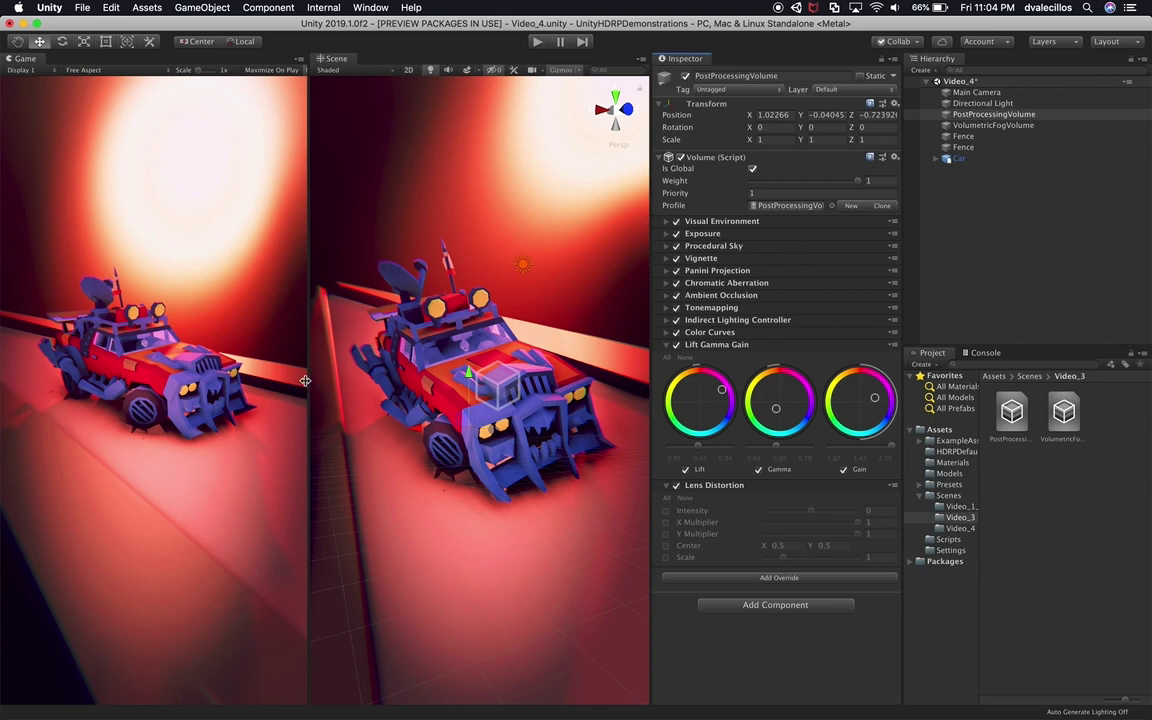
pyautogui.moveTo(305, 380); pyautogui.dragTo(293, 377)
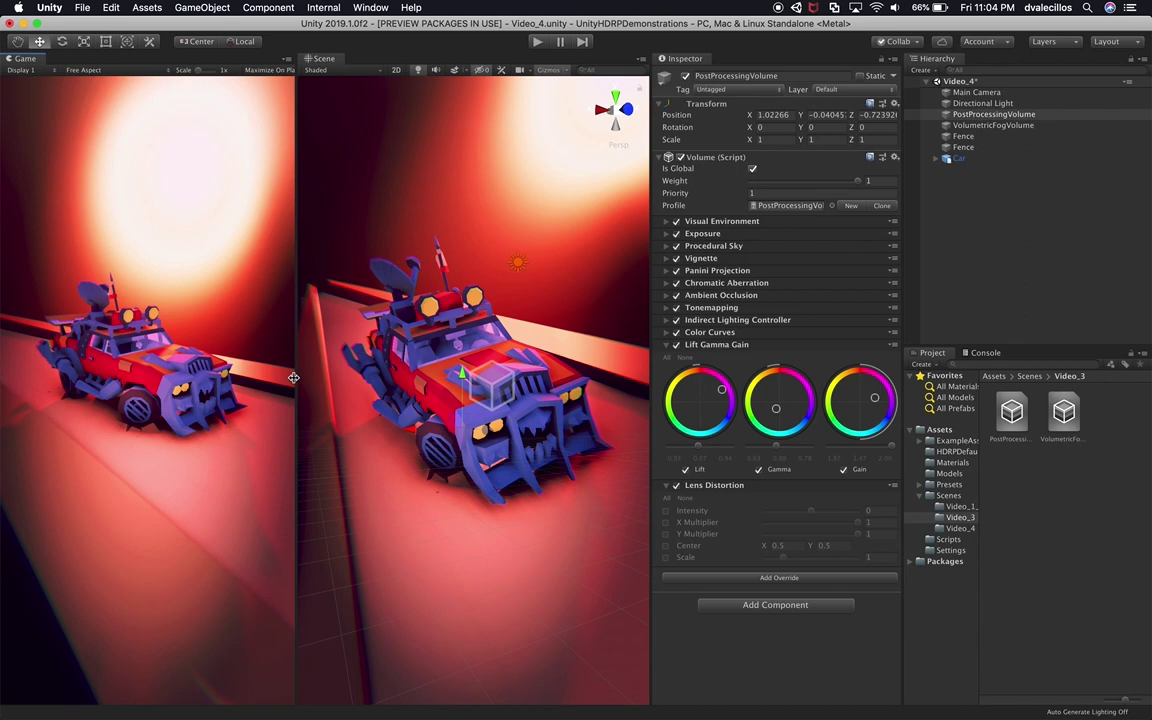
pyautogui.moveTo(293, 377); pyautogui.dragTo(252, 340)
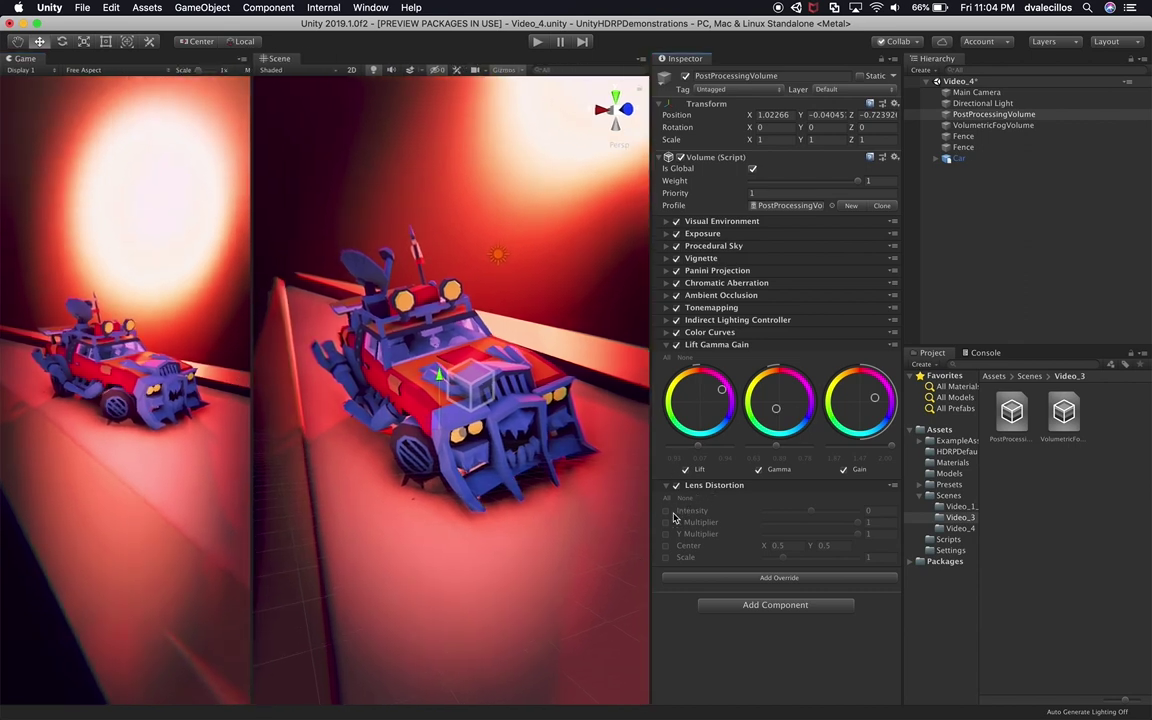
# Step: Enable Lens Distortion Intensity and try values around 0.72
pyautogui.moveTo(810, 511); pyautogui.dragTo(845, 517)
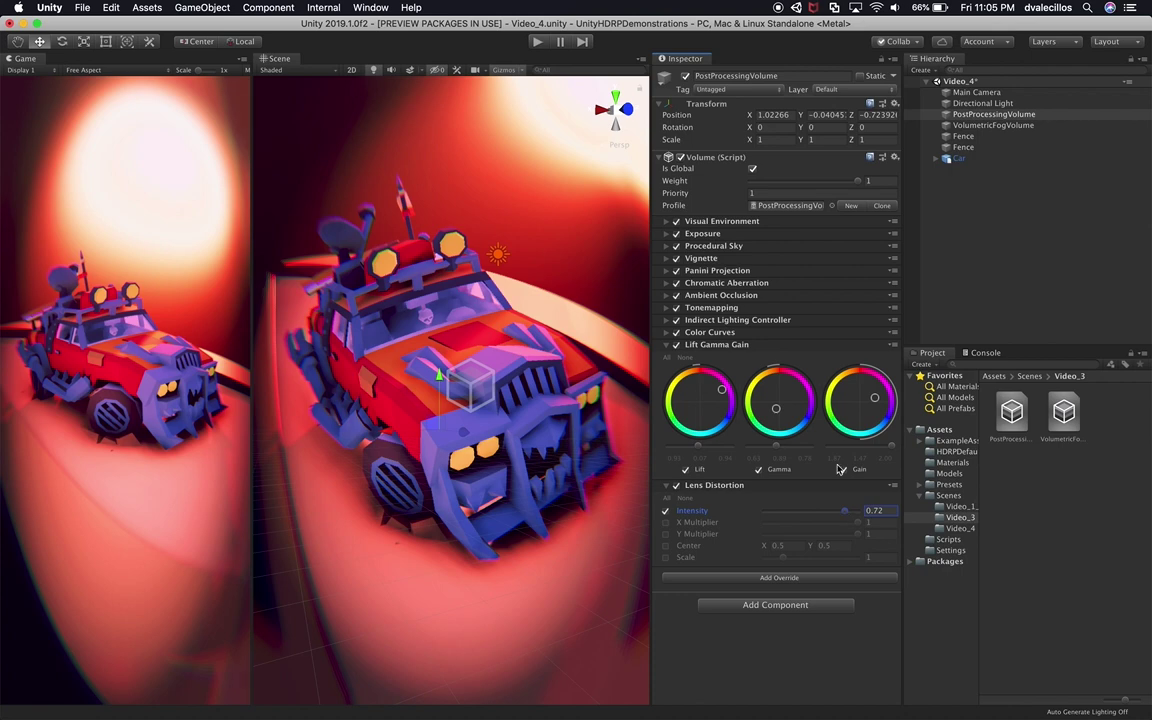
pyautogui.moveTo(846, 517); pyautogui.dragTo(849, 518)
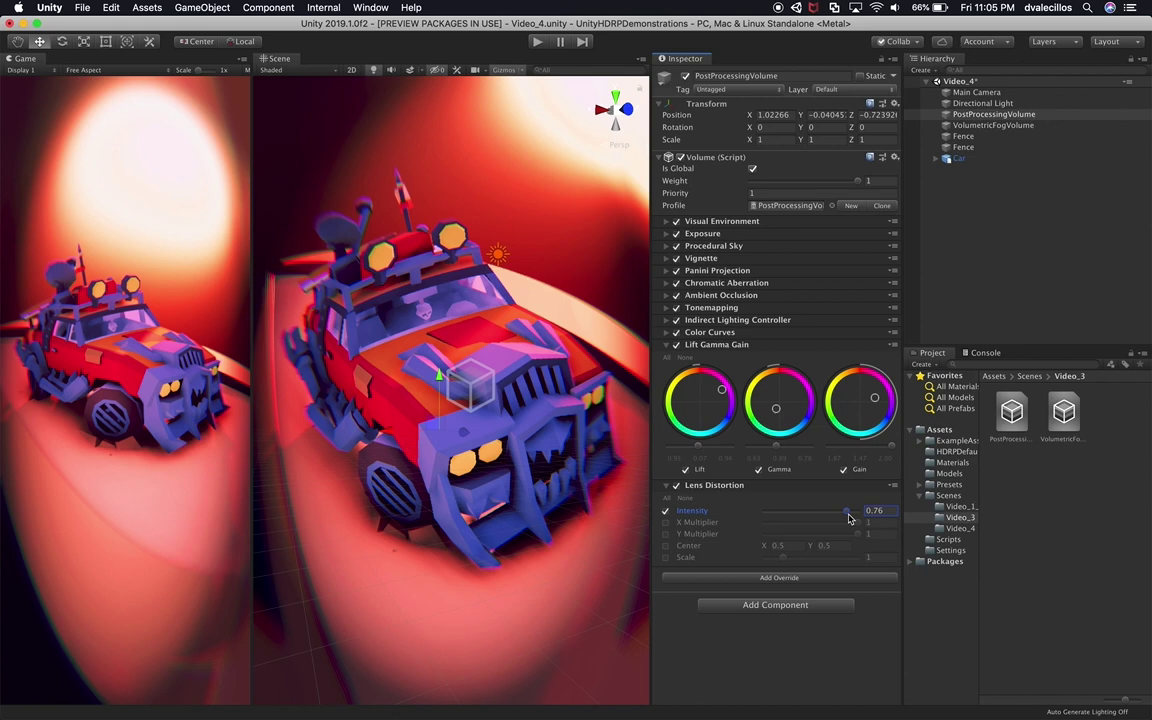
pyautogui.moveTo(849, 518); pyautogui.dragTo(842, 519)
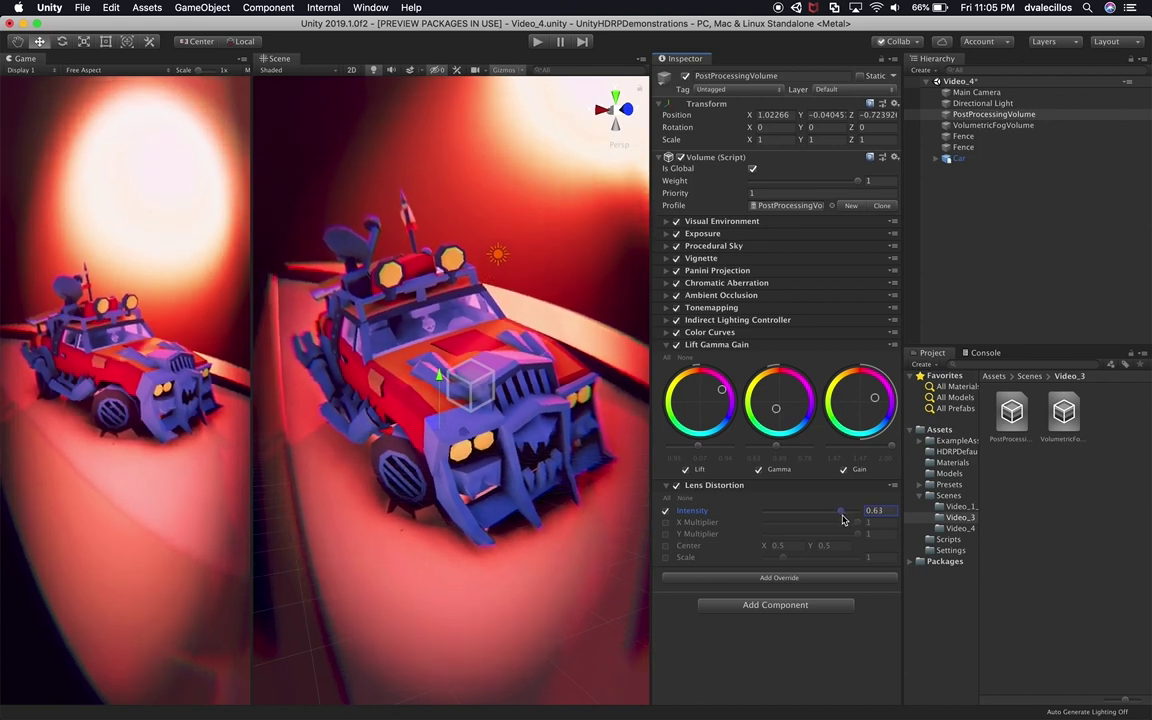
# Step: Try X and Y Multiplier values, then disable both multiplier overrides
pyautogui.click(665, 522)
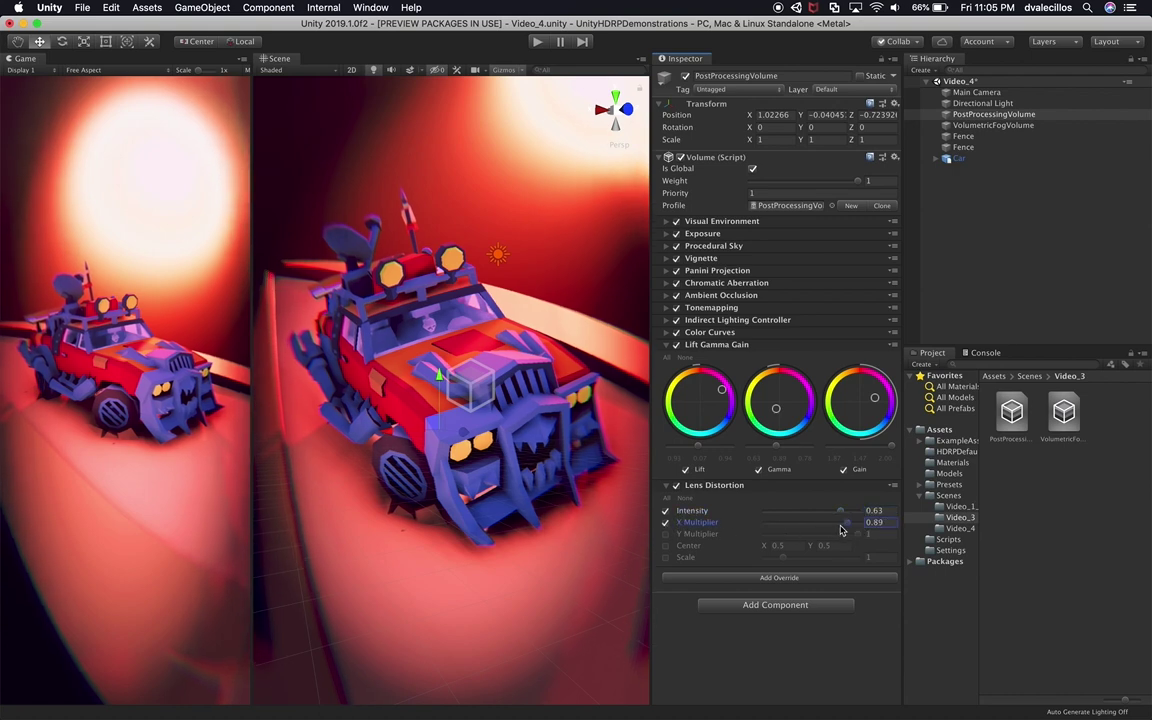
pyautogui.moveTo(790, 524); pyautogui.dragTo(895, 560)
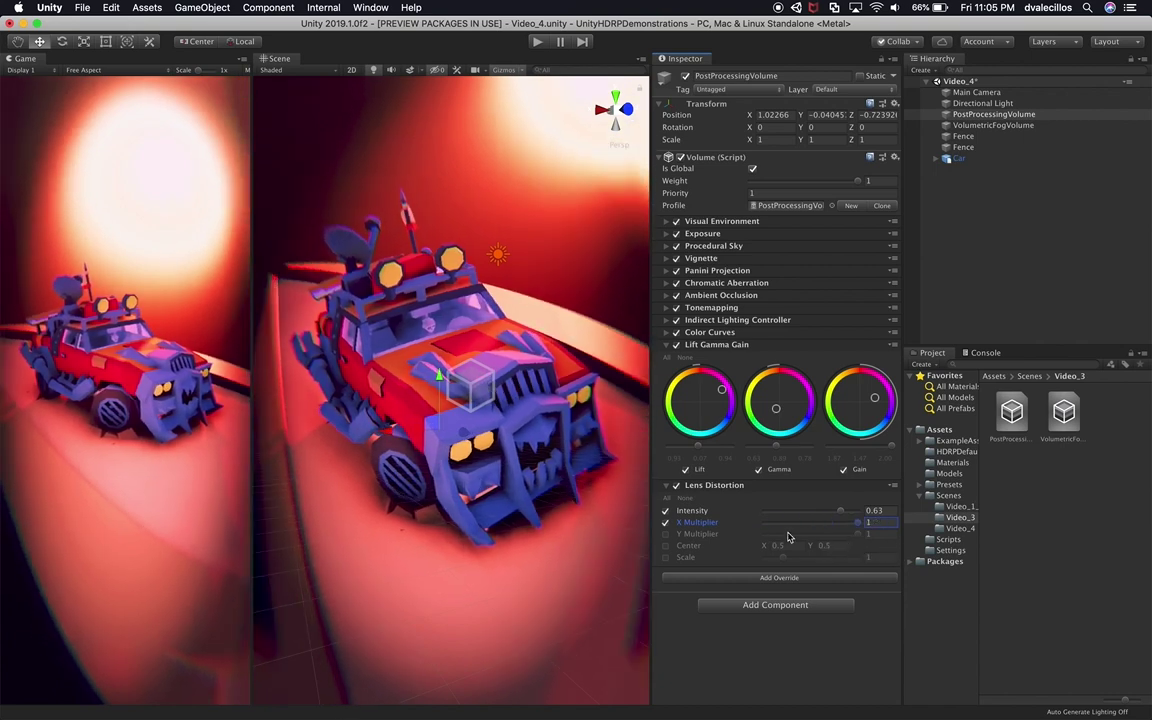
pyautogui.click(665, 534)
pyautogui.click(858, 535)
pyautogui.moveTo(858, 540); pyautogui.dragTo(893, 535)
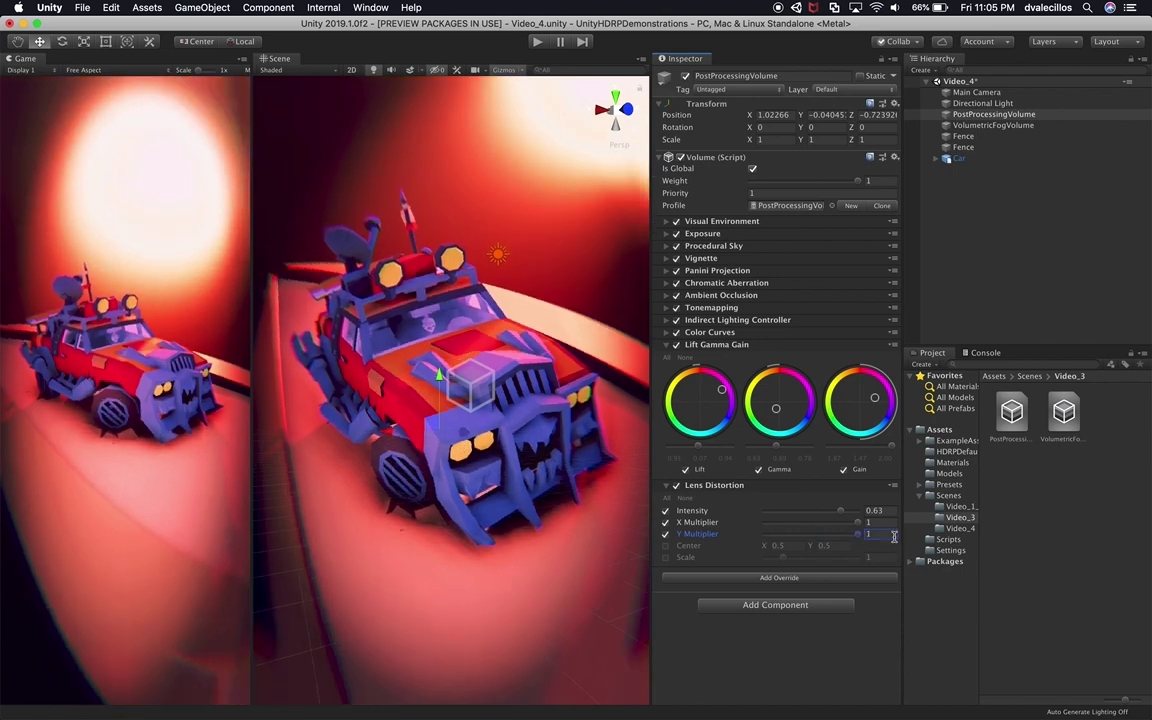
pyautogui.click(665, 522)
pyautogui.click(665, 534)
# Step: Set the distortion Intensity to 0.5 and adjust the distortion Center
pyautogui.moveTo(840, 512); pyautogui.dragTo(834, 515)
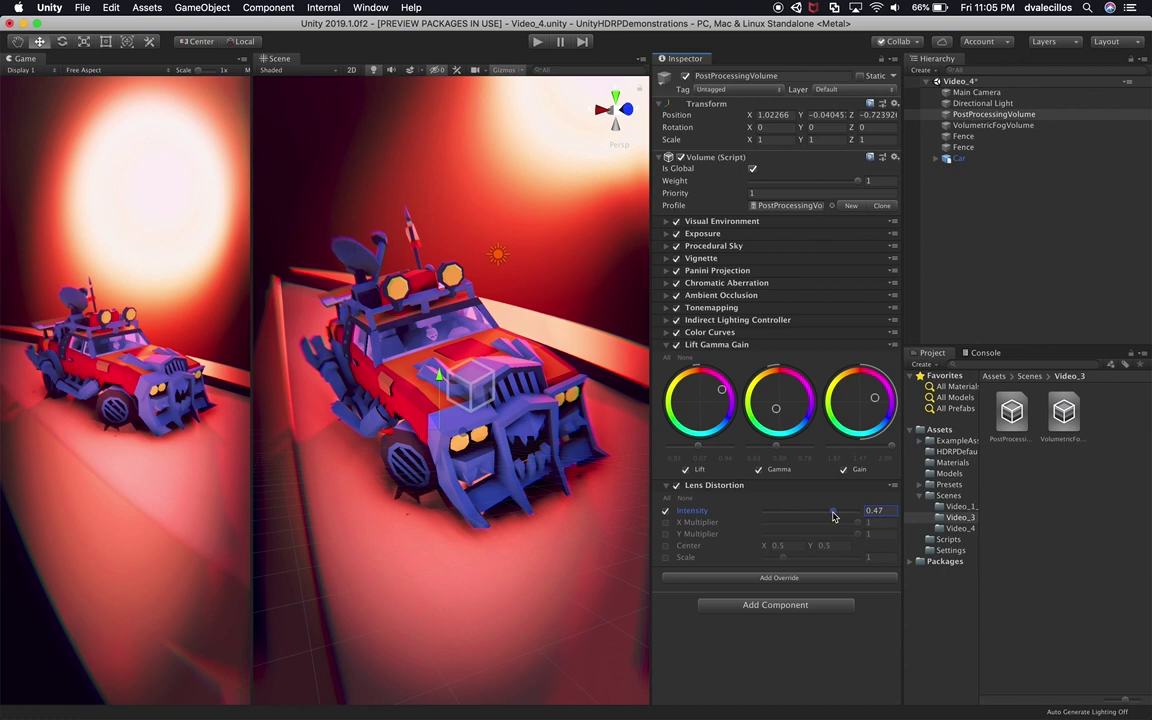
pyautogui.moveTo(882, 513); pyautogui.dragTo(888, 513)
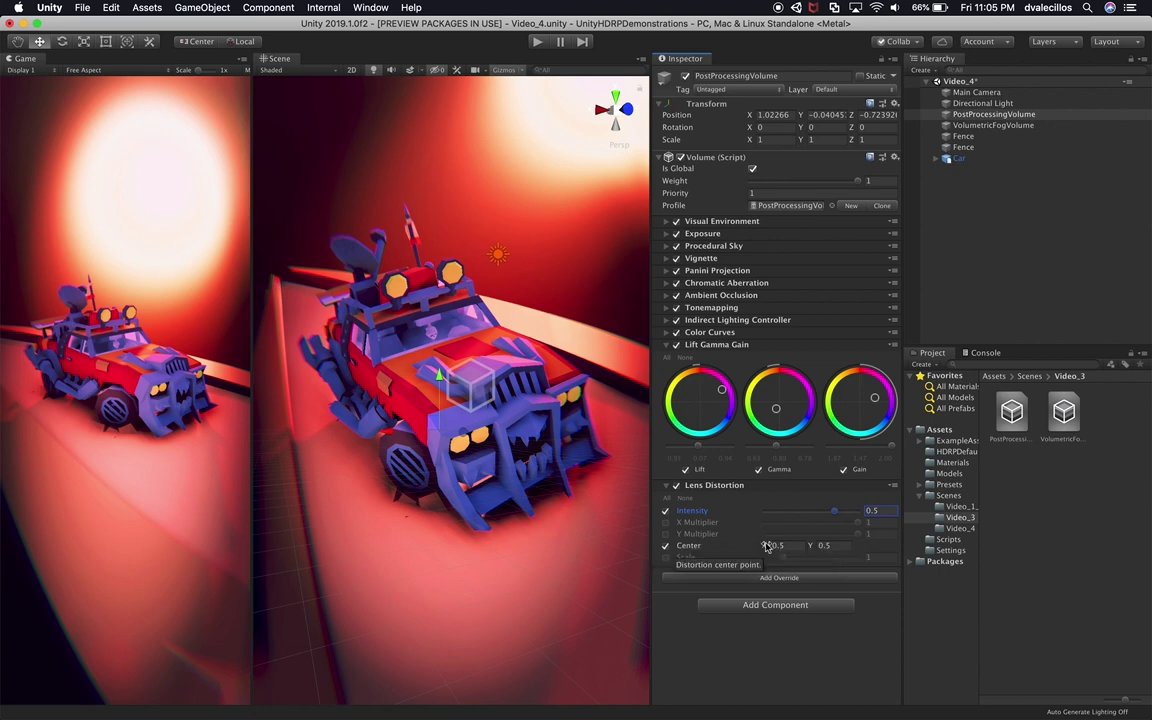
pyautogui.moveTo(764, 545); pyautogui.dragTo(816, 546)
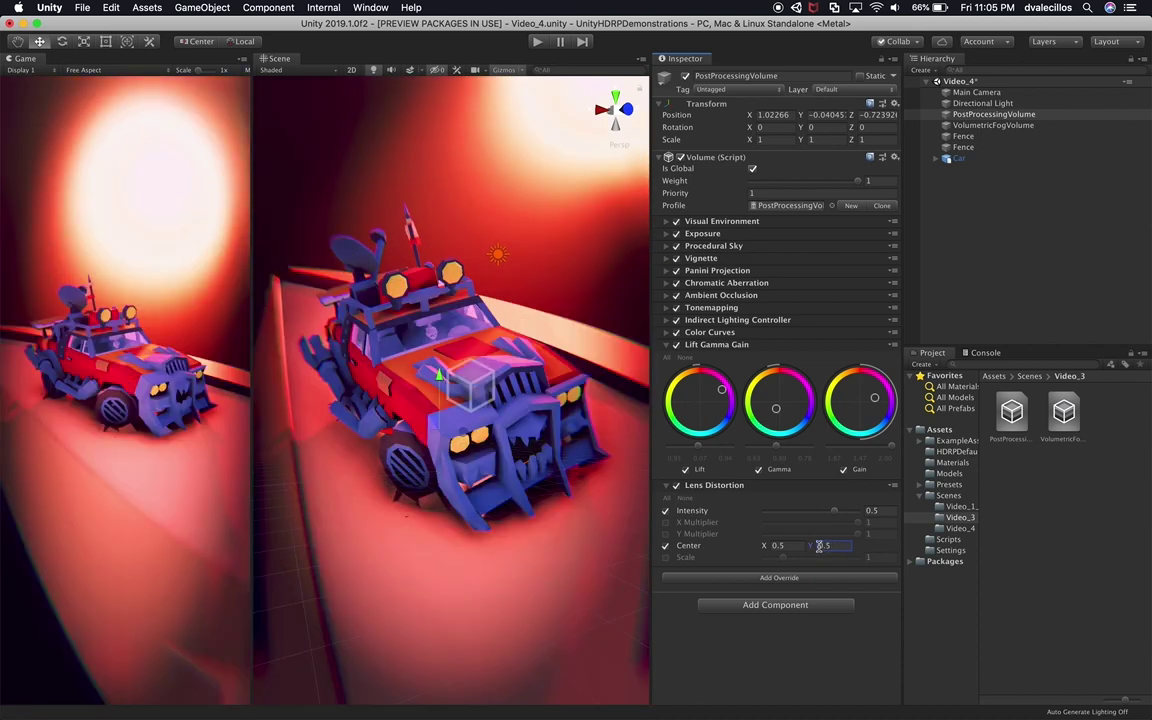
pyautogui.click(666, 546)
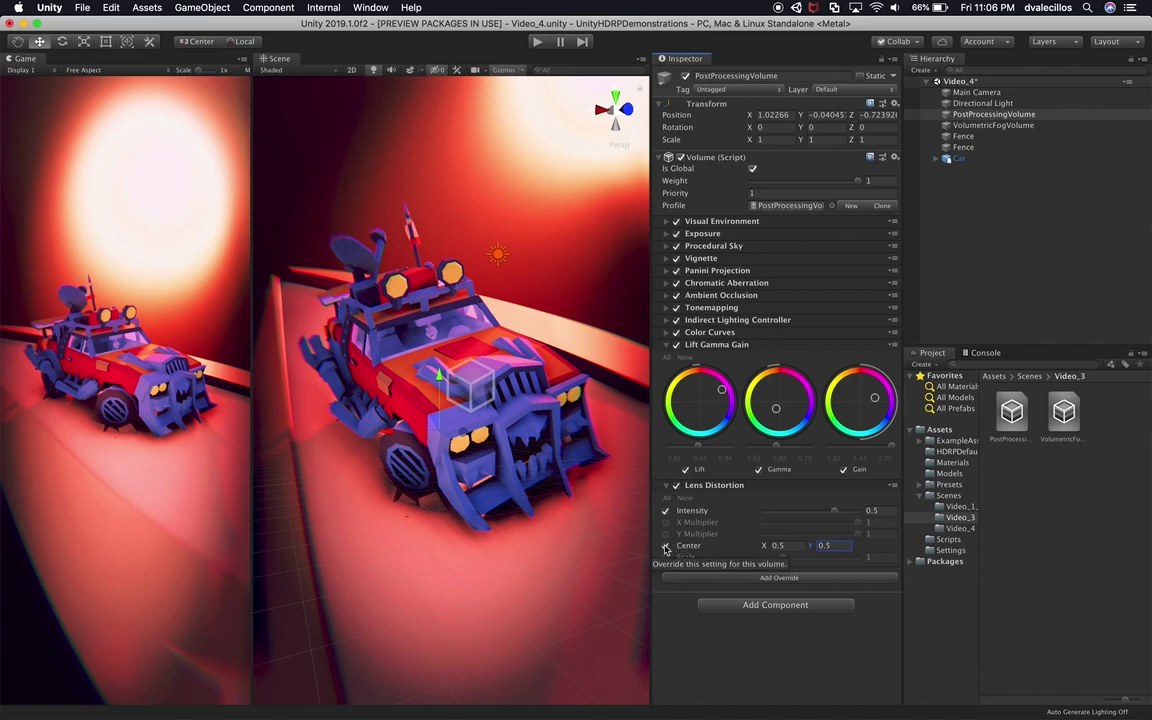
pyautogui.click(666, 546)
pyautogui.click(666, 557)
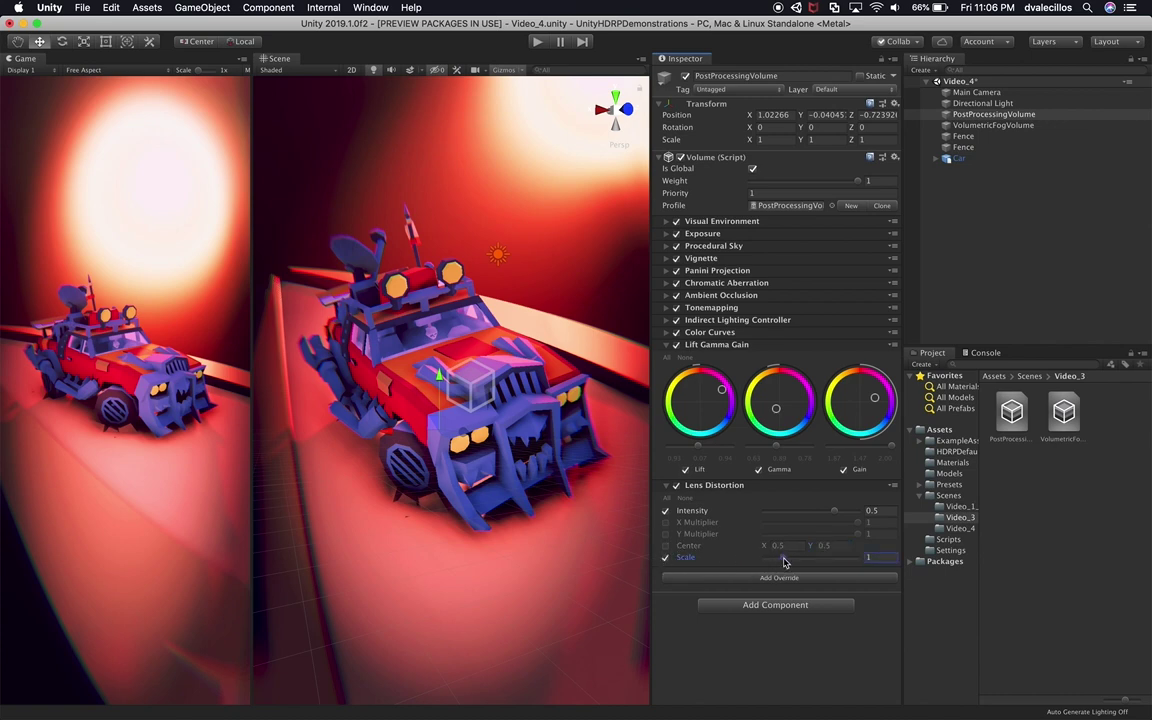
pyautogui.moveTo(782, 557)
pyautogui.mouseDown()
pyautogui.moveTo(816, 563)
pyautogui.moveTo(788, 566)
pyautogui.moveTo(802, 566)
pyautogui.mouseUp()
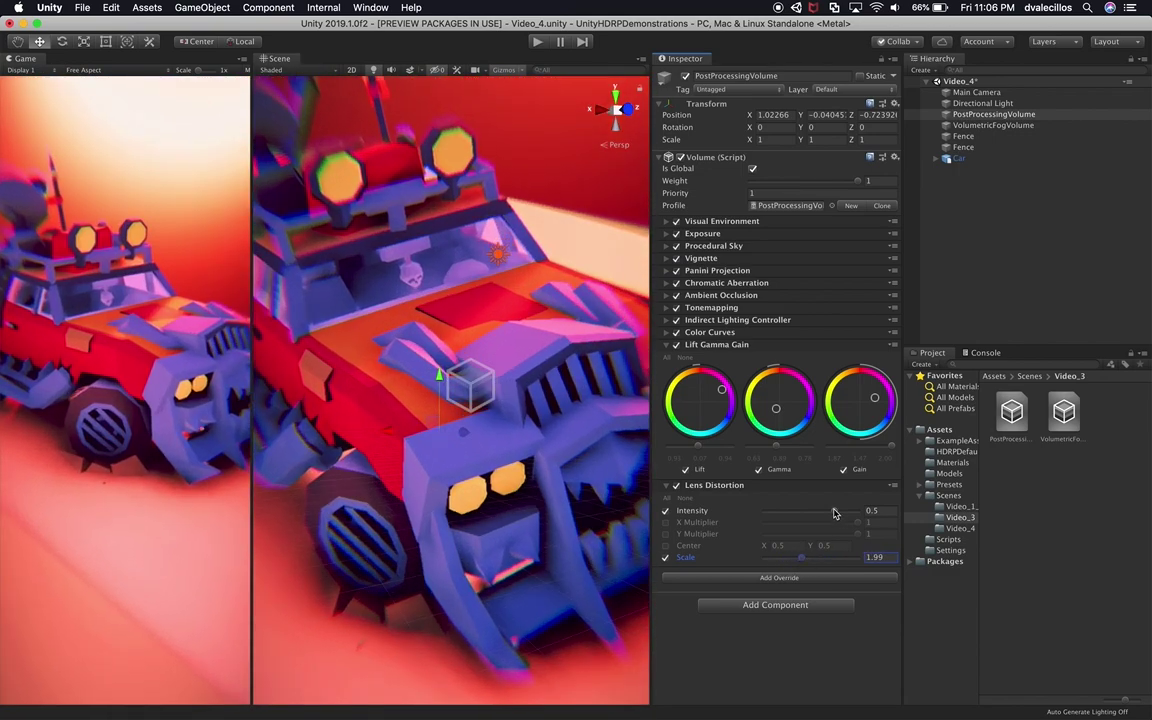
pyautogui.moveTo(835, 513); pyautogui.dragTo(800, 557)
pyautogui.moveTo(771, 511); pyautogui.dragTo(788, 563)
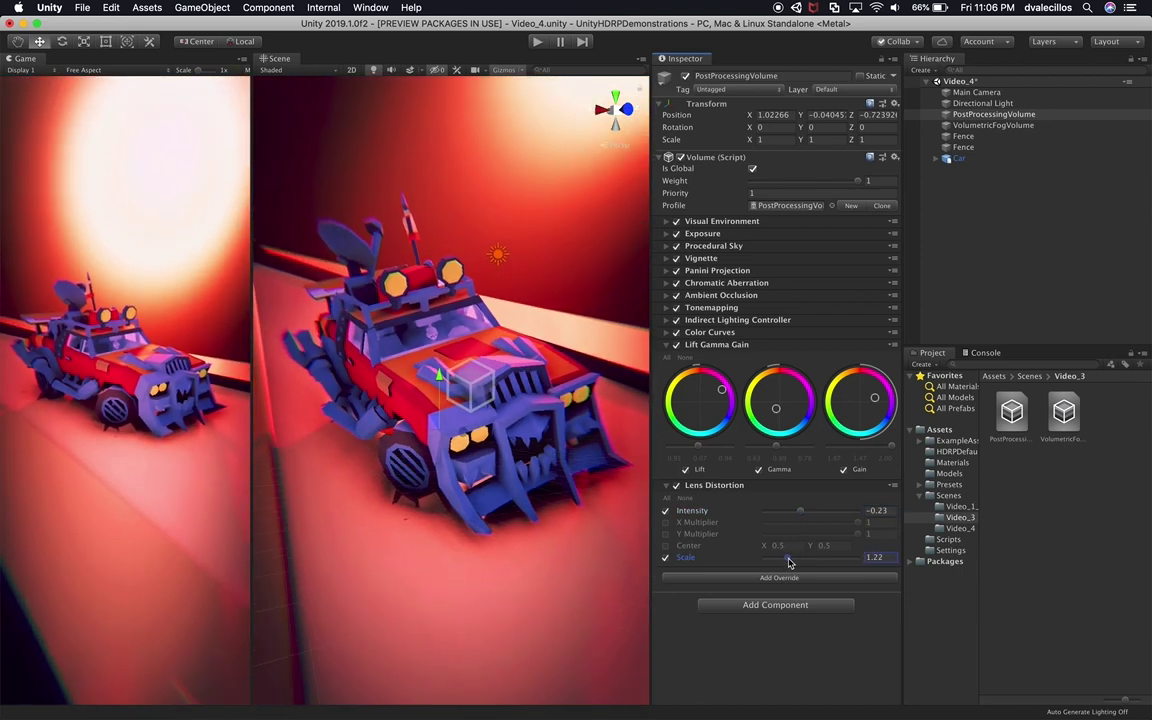
pyautogui.press('super+z')
pyautogui.press('super+z')
pyautogui.press('super+z')
pyautogui.press('super+z')
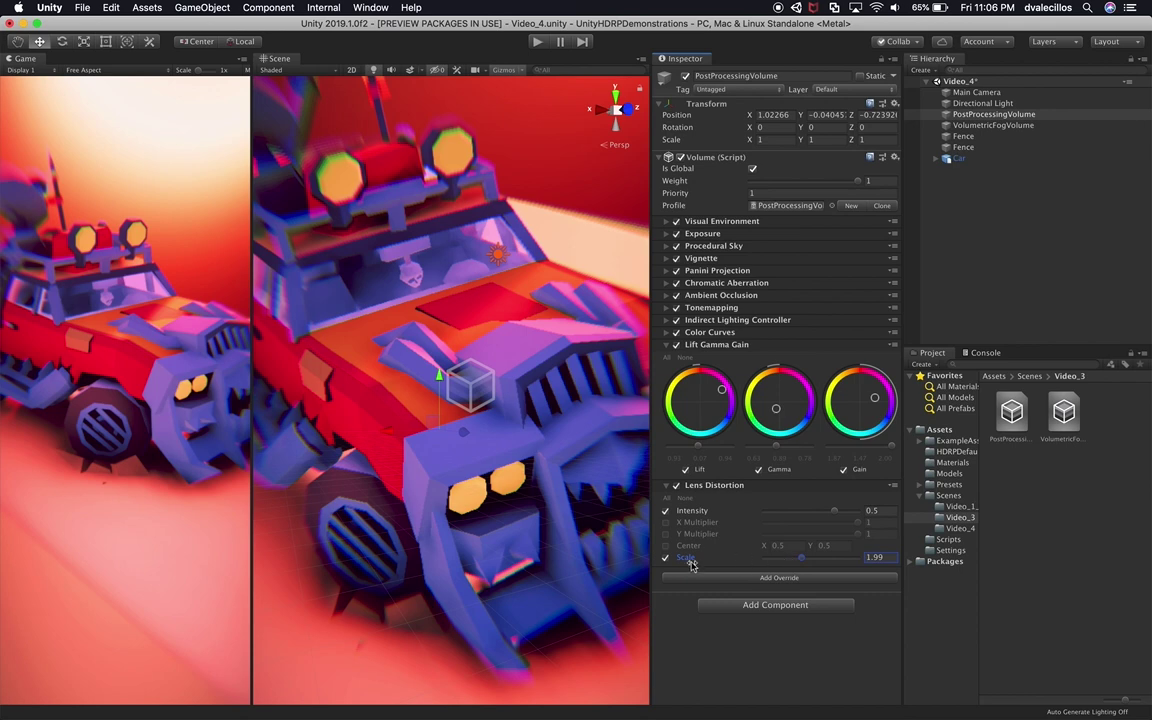
pyautogui.write('1')
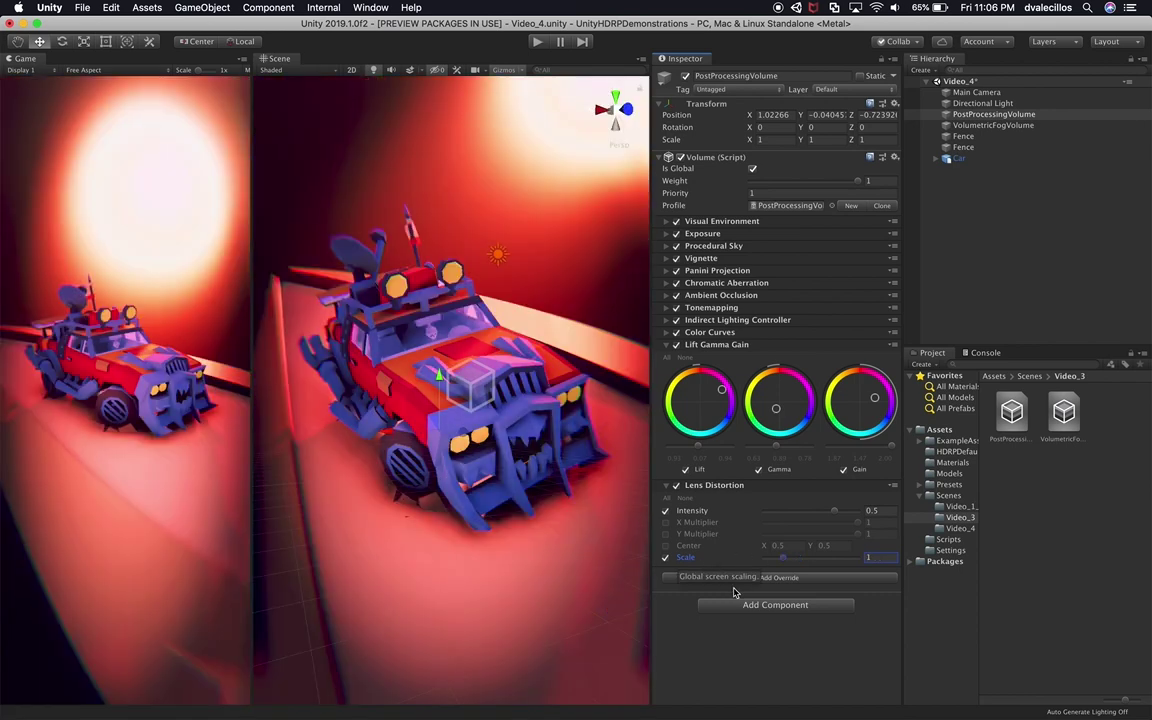
pyautogui.press('super+z')
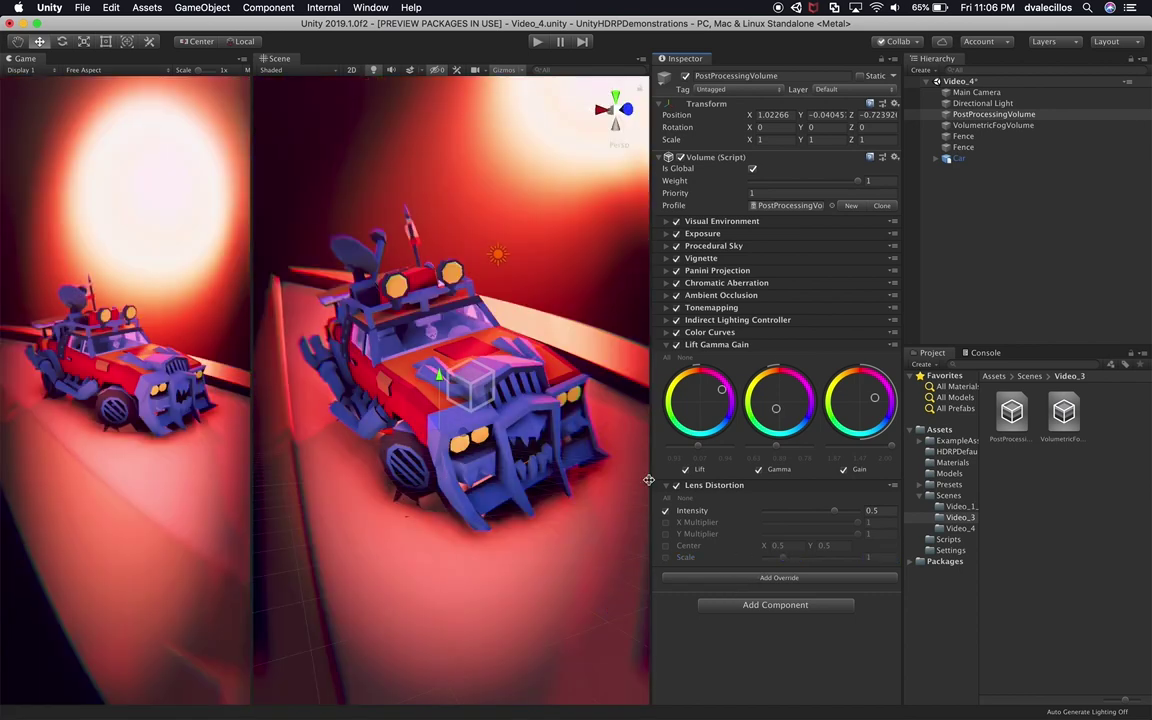
pyautogui.scroll(-5, 400, 487)
pyautogui.scroll(5, 400, 487)
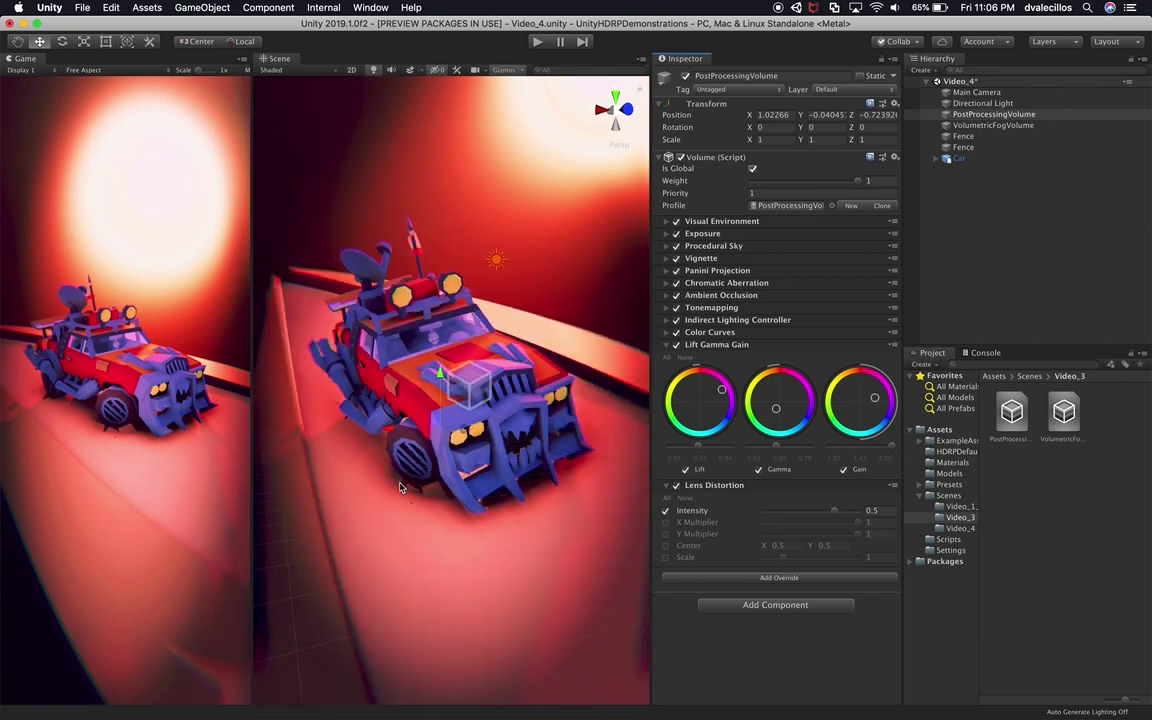
pyautogui.scroll(-5, 400, 487)
pyautogui.scroll(3, 400, 487)
pyautogui.scroll(4, 400, 487)
pyautogui.scroll(-4, 400, 487)
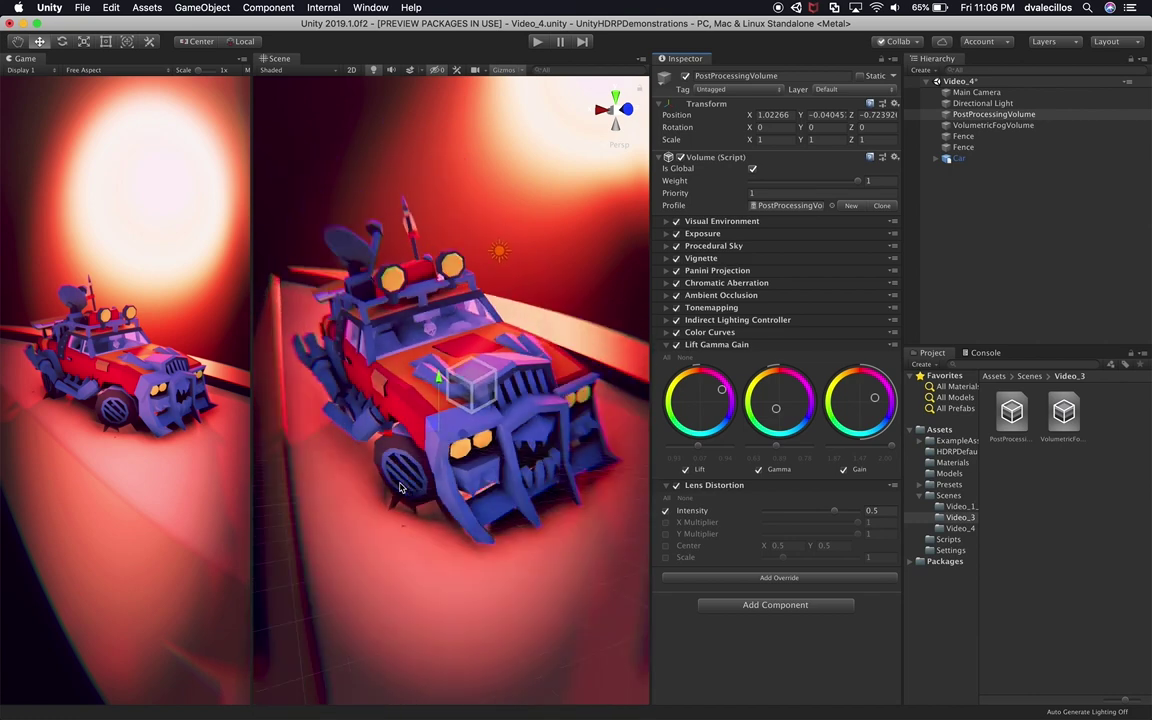
pyautogui.moveTo(253, 442); pyautogui.dragTo(426, 436)
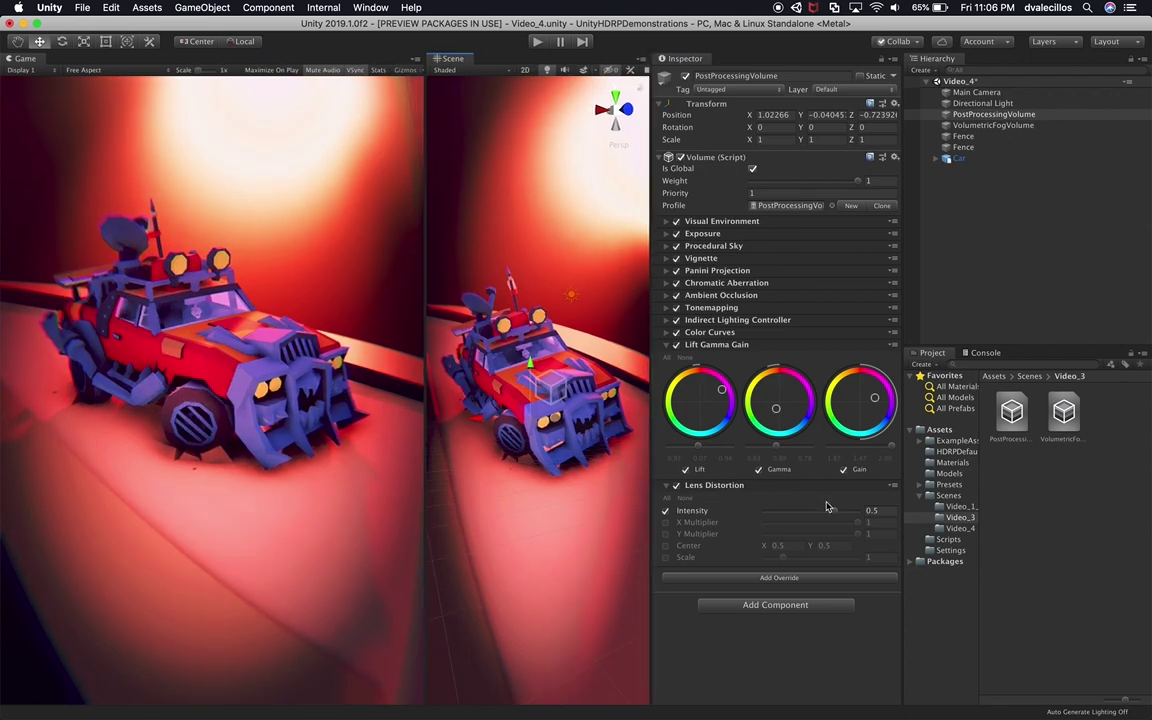
# Step: Nudge Lens Distortion Intensity up to 0.54 and narrow the Game view slightly
pyautogui.moveTo(826, 508); pyautogui.dragTo(839, 518)
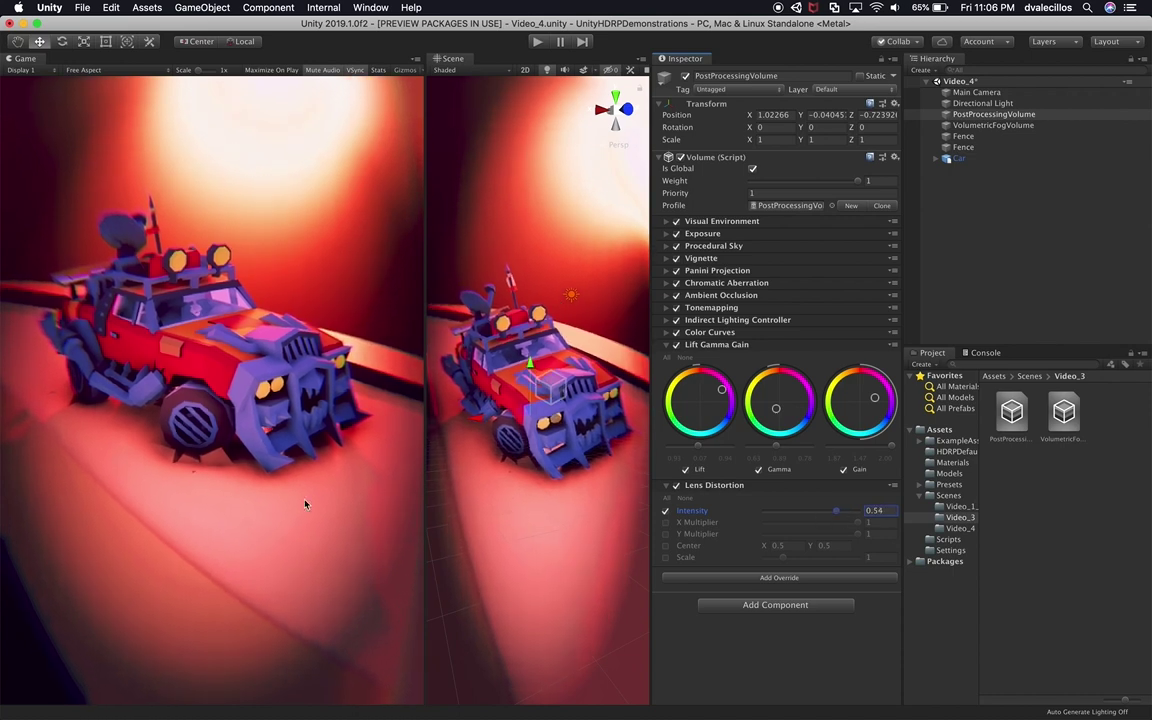
pyautogui.moveTo(424, 380); pyautogui.dragTo(401, 380)
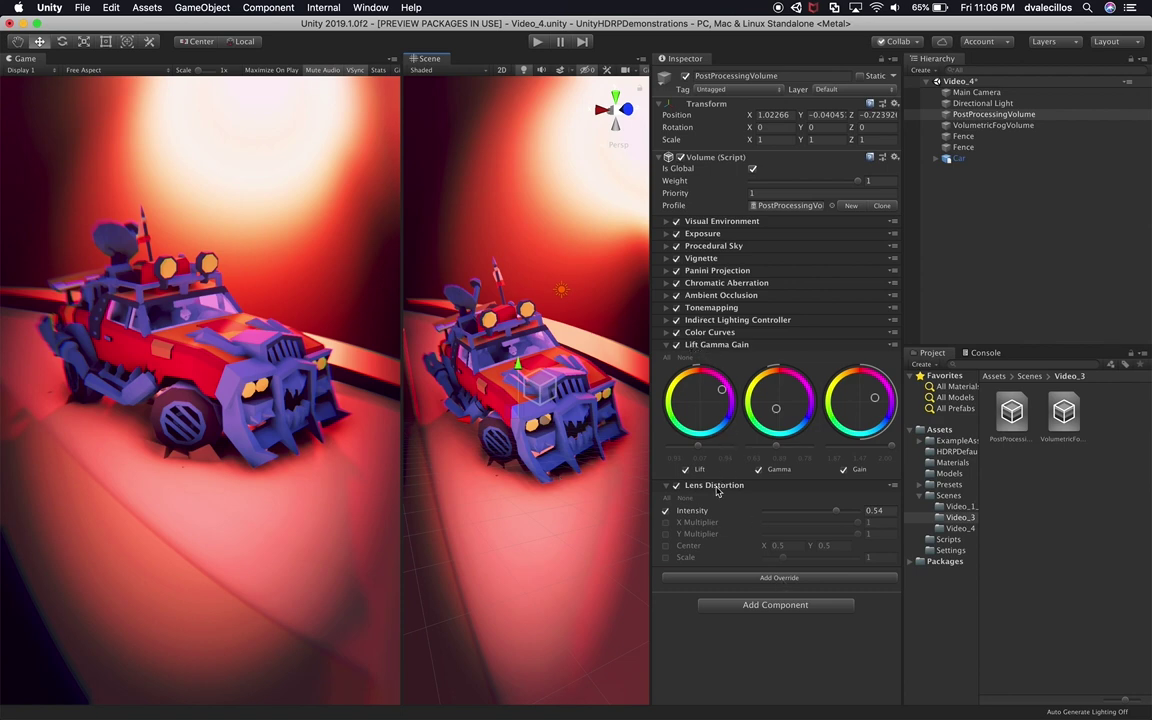
# Step: Collapse Lift Gamma Gain and Lens Distortion, then add a Post-processing > Color Adjustments override
pyautogui.click(727, 347)
pyautogui.click(727, 358)
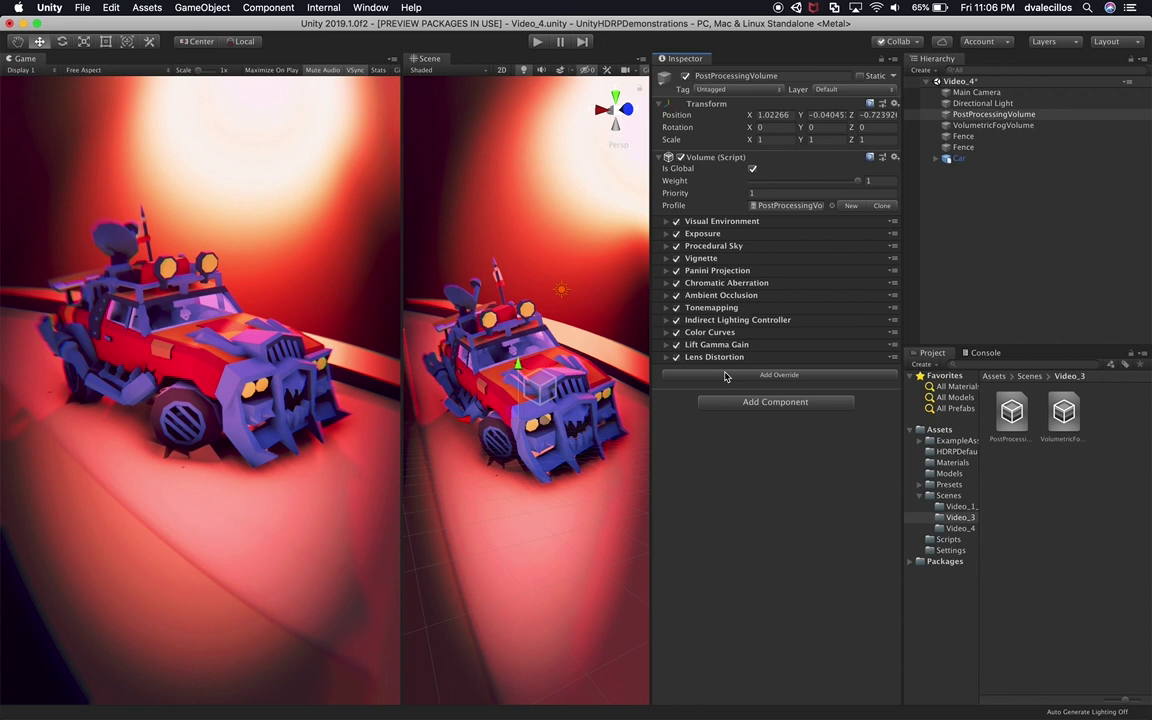
pyautogui.click(727, 375)
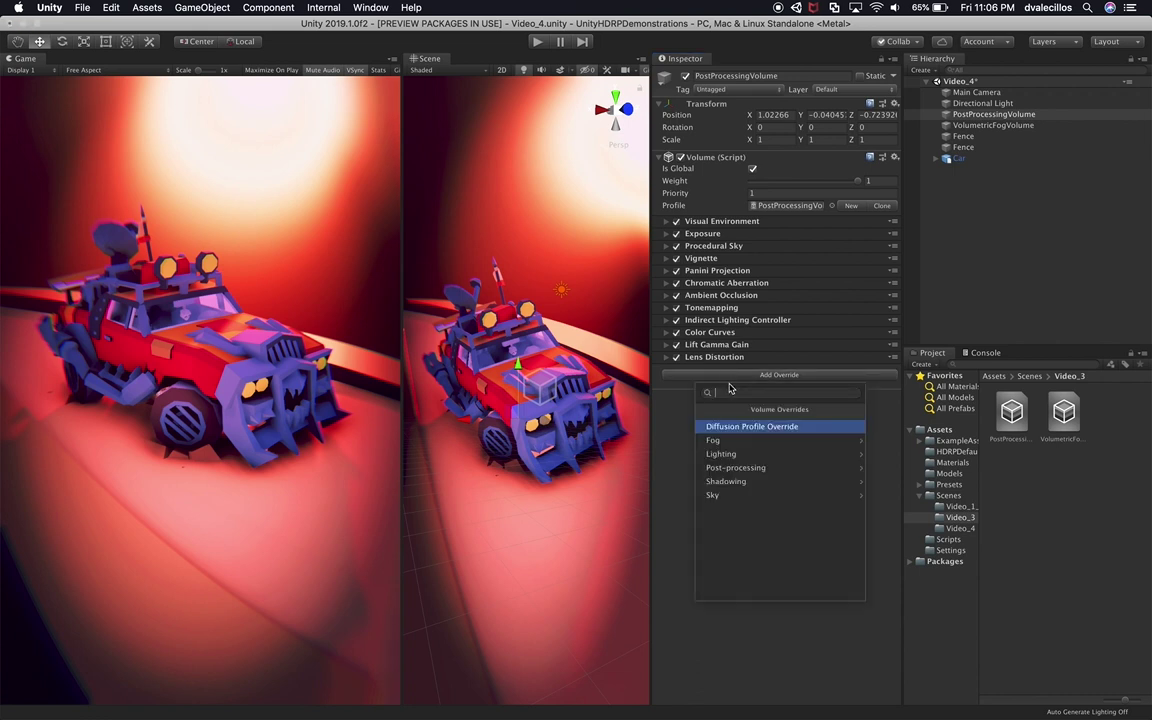
pyautogui.click(735, 467)
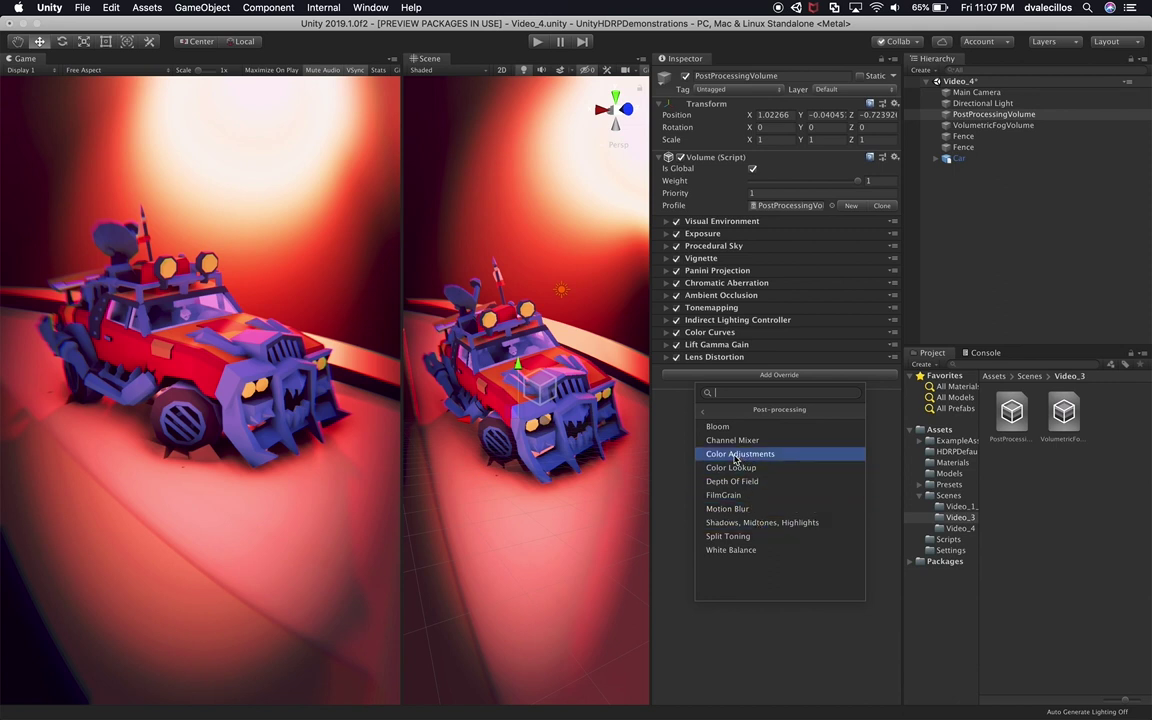
pyautogui.click(737, 455)
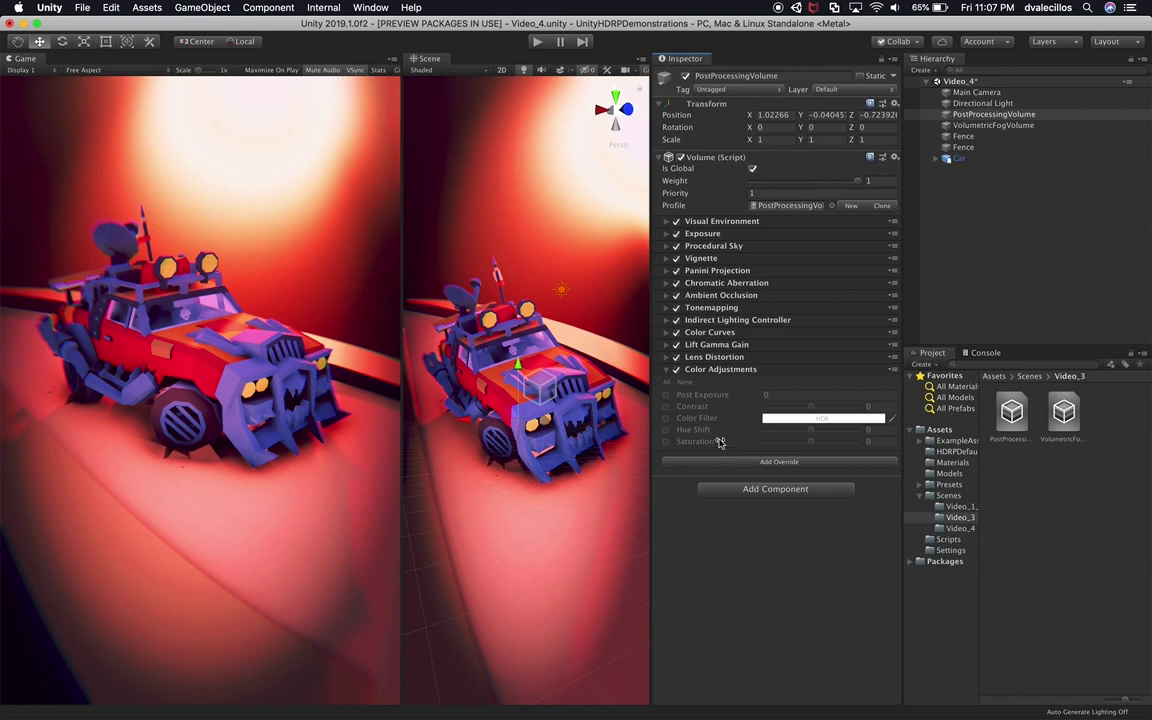
# Step: Enable Post Exposure and set it to 0.1 after testing darker and brighter values
pyautogui.click(666, 395)
pyautogui.moveTo(701, 400)
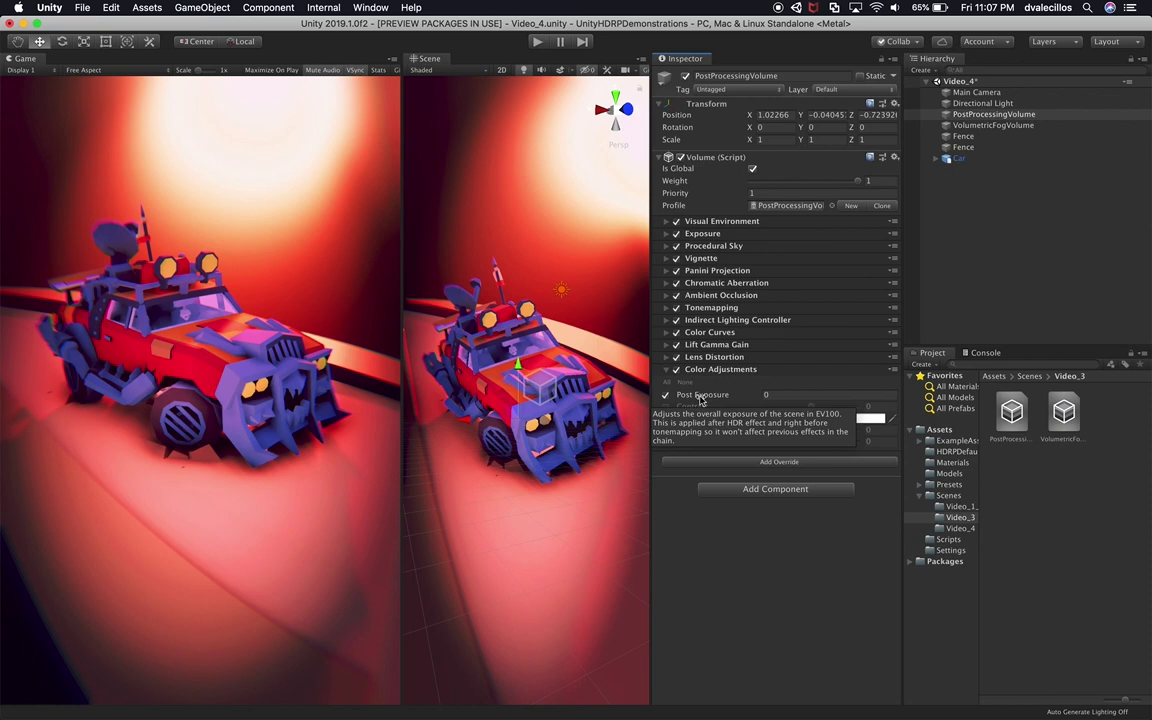
pyautogui.moveTo(701, 397)
pyautogui.mouseDown()
pyautogui.moveTo(736, 400)
pyautogui.moveTo(638, 403)
pyautogui.moveTo(766, 424)
pyautogui.moveTo(812, 411)
pyautogui.moveTo(700, 397)
pyautogui.mouseUp()
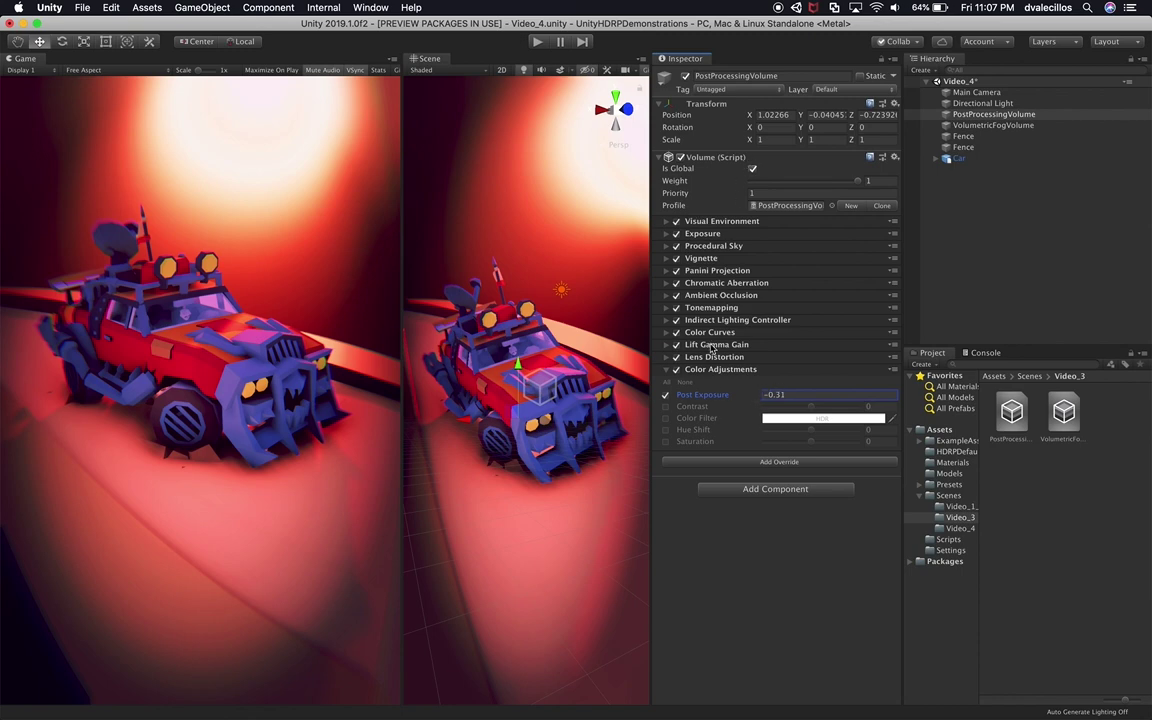
pyautogui.moveTo(681, 398); pyautogui.dragTo(705, 397)
pyautogui.write('0.09')
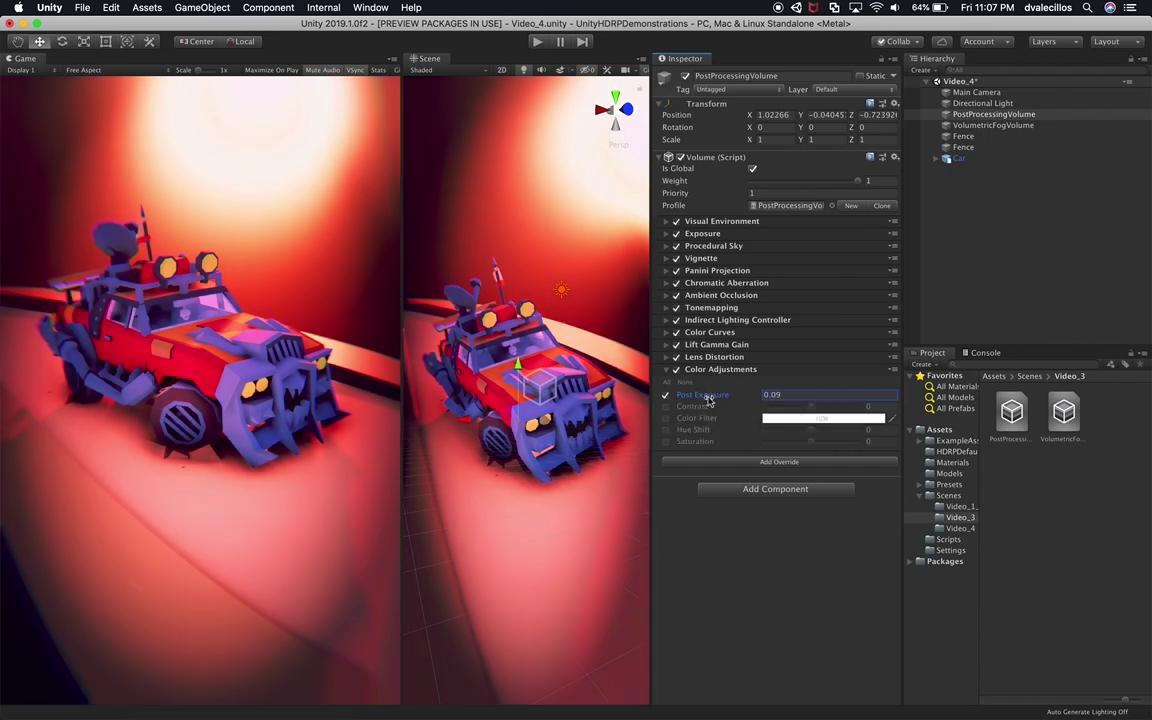
pyautogui.moveTo(702, 398); pyautogui.dragTo(712, 400)
pyautogui.click(786, 396)
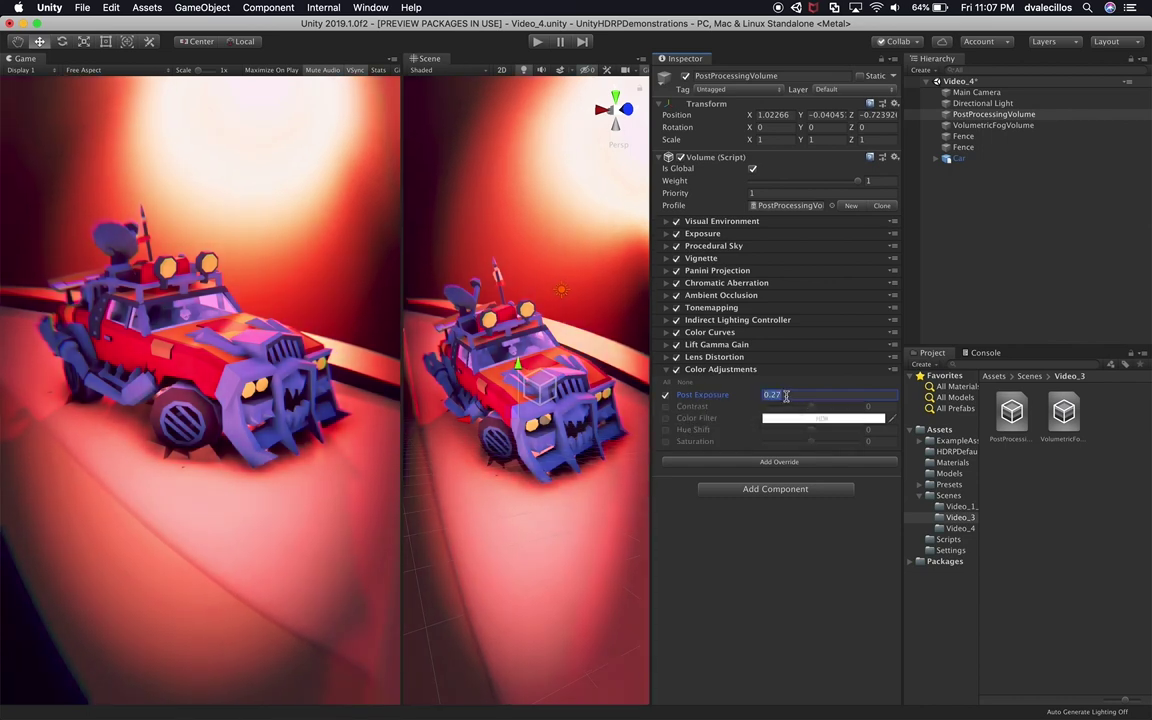
pyautogui.write('0.1')
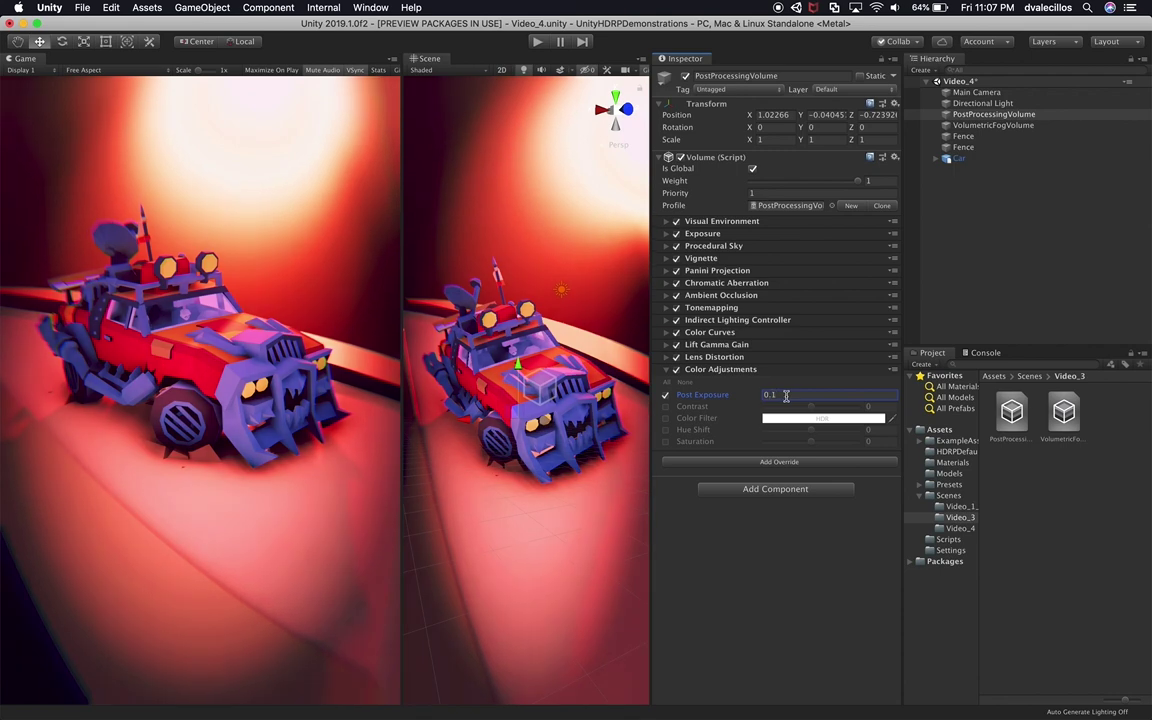
# Step: Enable Contrast at 30 and turn on Color Filter
pyautogui.click(666, 407)
pyautogui.moveTo(809, 410)
pyautogui.mouseDown()
pyautogui.moveTo(792, 410)
pyautogui.moveTo(836, 410)
pyautogui.moveTo(778, 416)
pyautogui.moveTo(830, 410)
pyautogui.mouseUp()
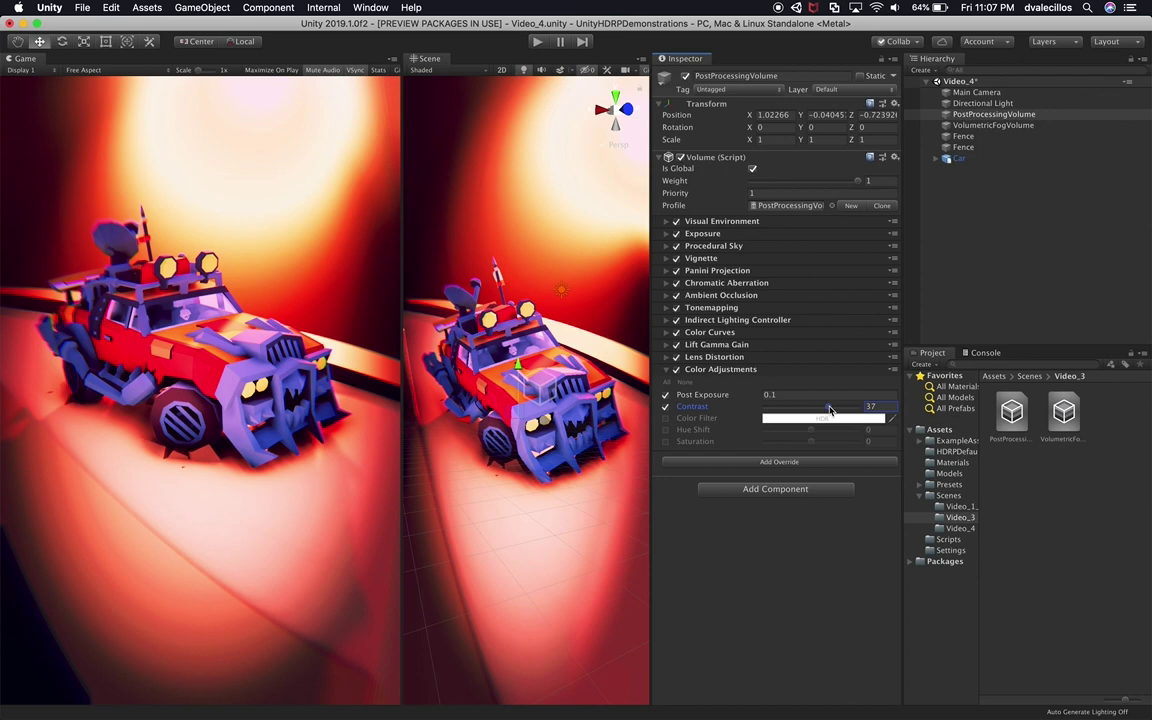
pyautogui.click(878, 406)
pyautogui.write('30')
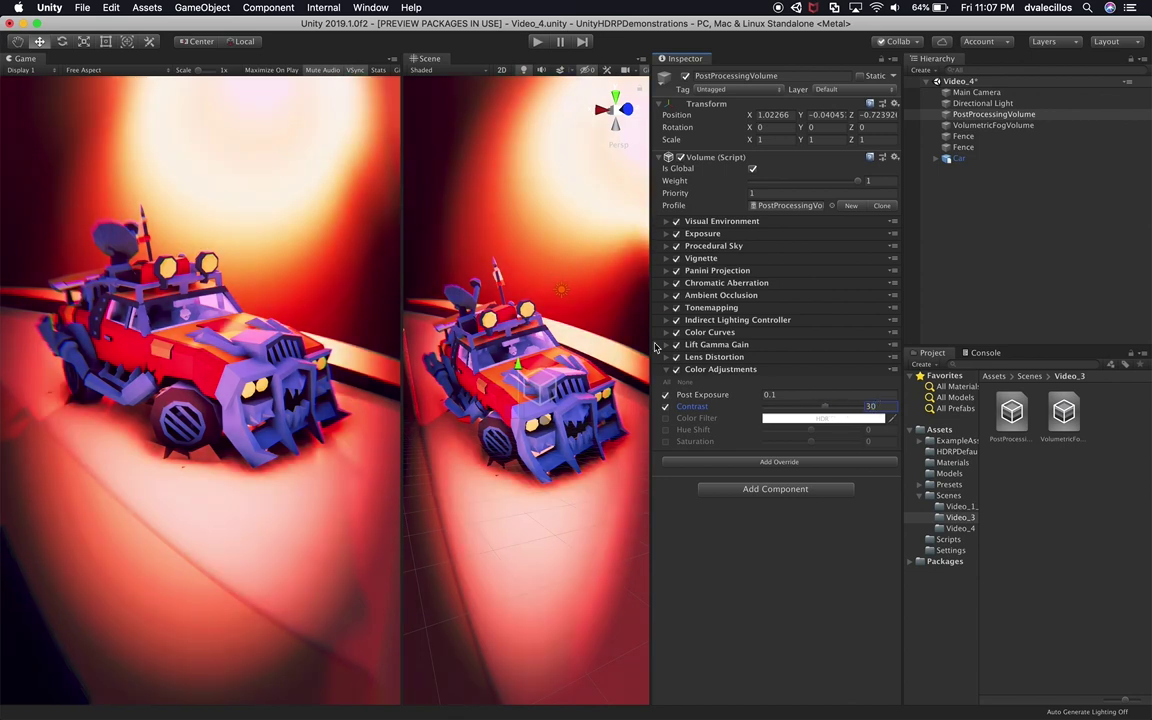
pyautogui.click(666, 418)
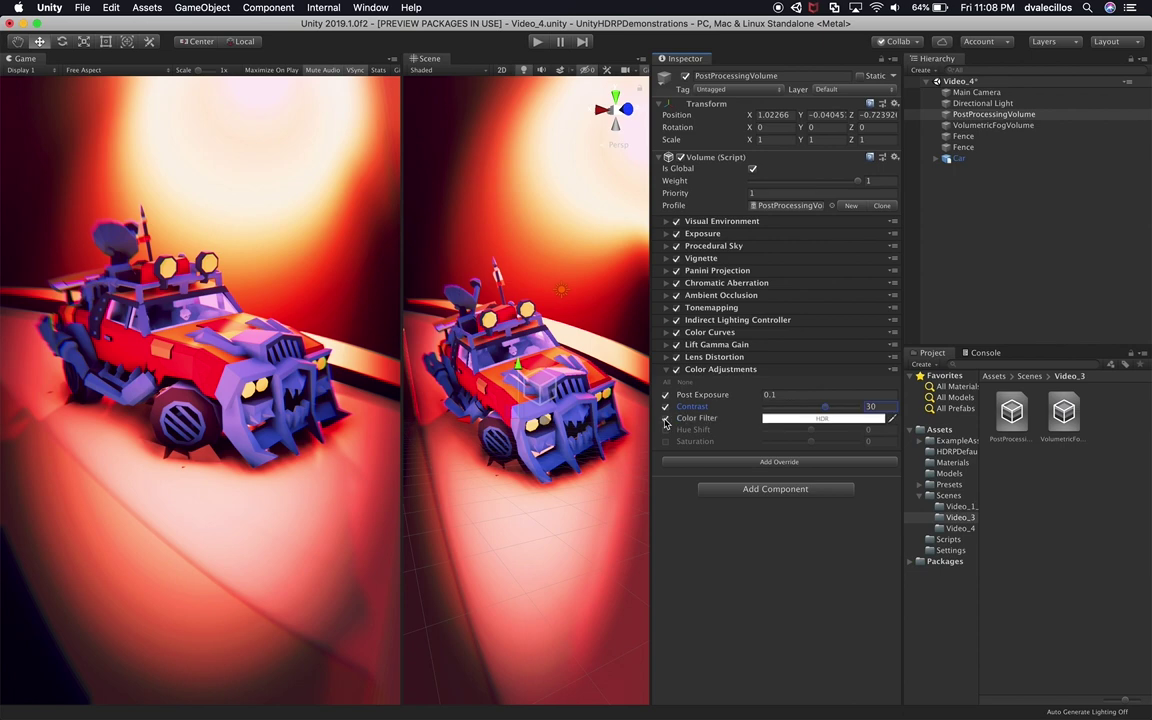
# Step: Try red, yellow and green Color Filter tints, then disable Color Filter and enable Hue Shift
pyautogui.click(784, 420)
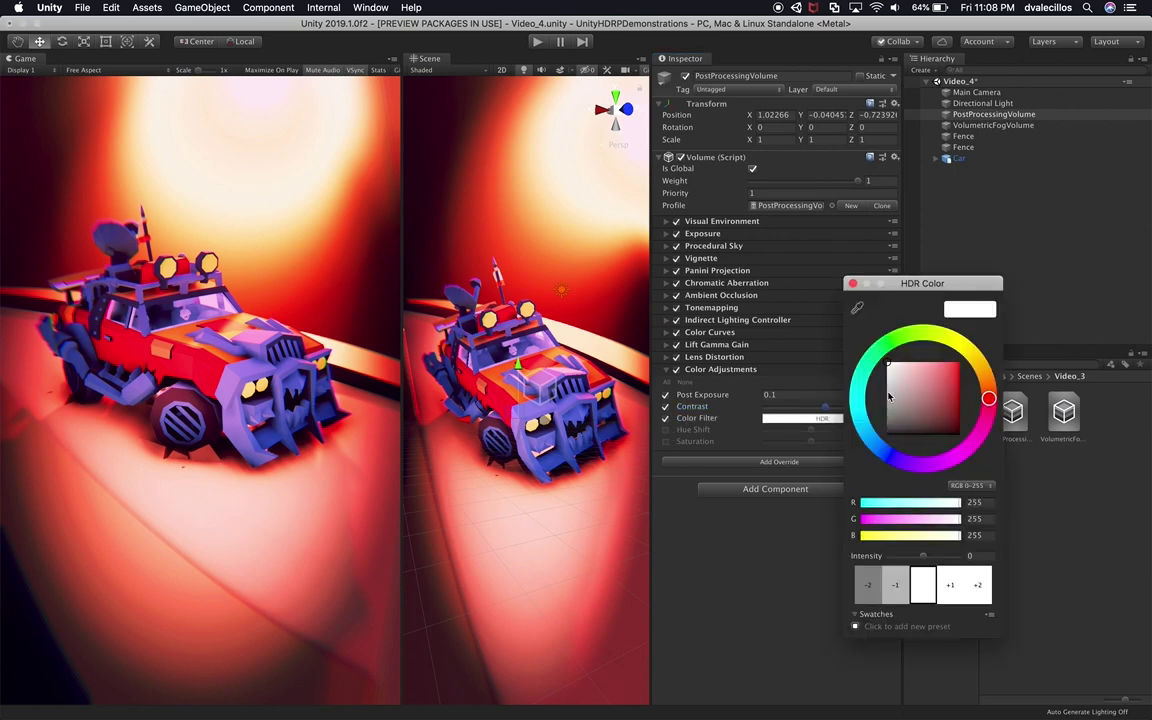
pyautogui.moveTo(905, 395)
pyautogui.mouseDown()
pyautogui.moveTo(925, 410)
pyautogui.moveTo(952, 370)
pyautogui.moveTo(972, 372)
pyautogui.moveTo(960, 395)
pyautogui.moveTo(908, 379)
pyautogui.mouseUp()
pyautogui.moveTo(963, 338); pyautogui.dragTo(977, 381)
pyautogui.moveTo(905, 378)
pyautogui.mouseDown()
pyautogui.moveTo(955, 370)
pyautogui.moveTo(903, 364)
pyautogui.mouseUp()
pyautogui.click(882, 334)
pyautogui.click(853, 285)
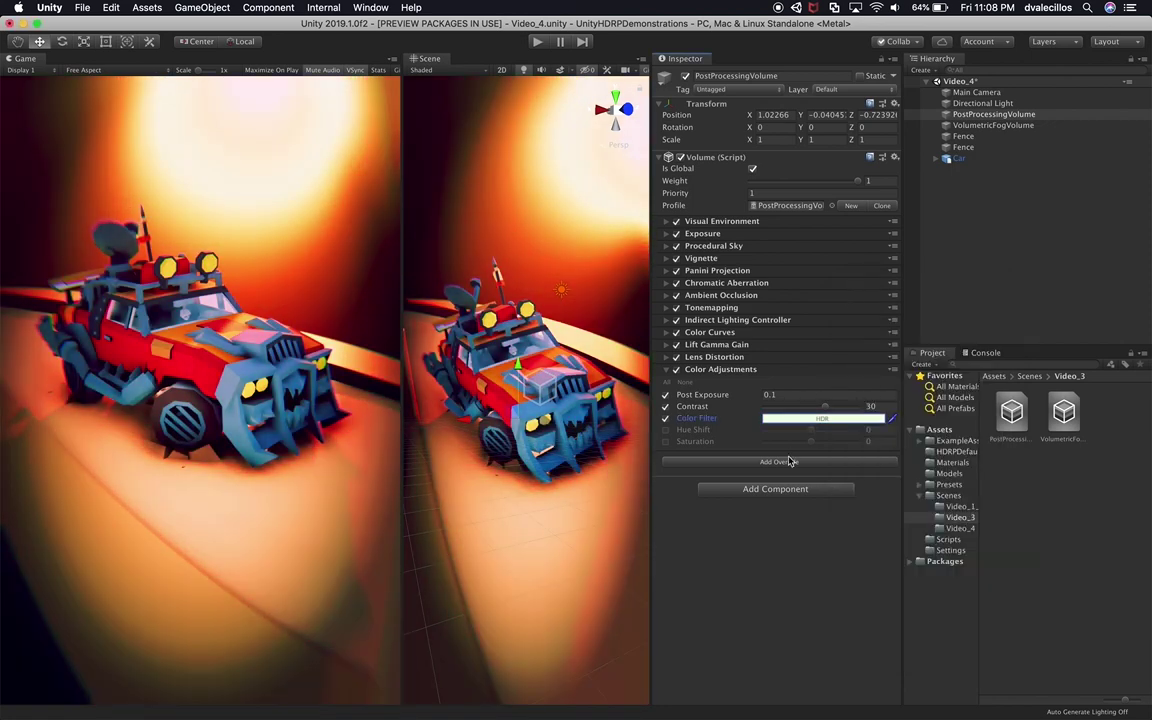
pyautogui.click(666, 418)
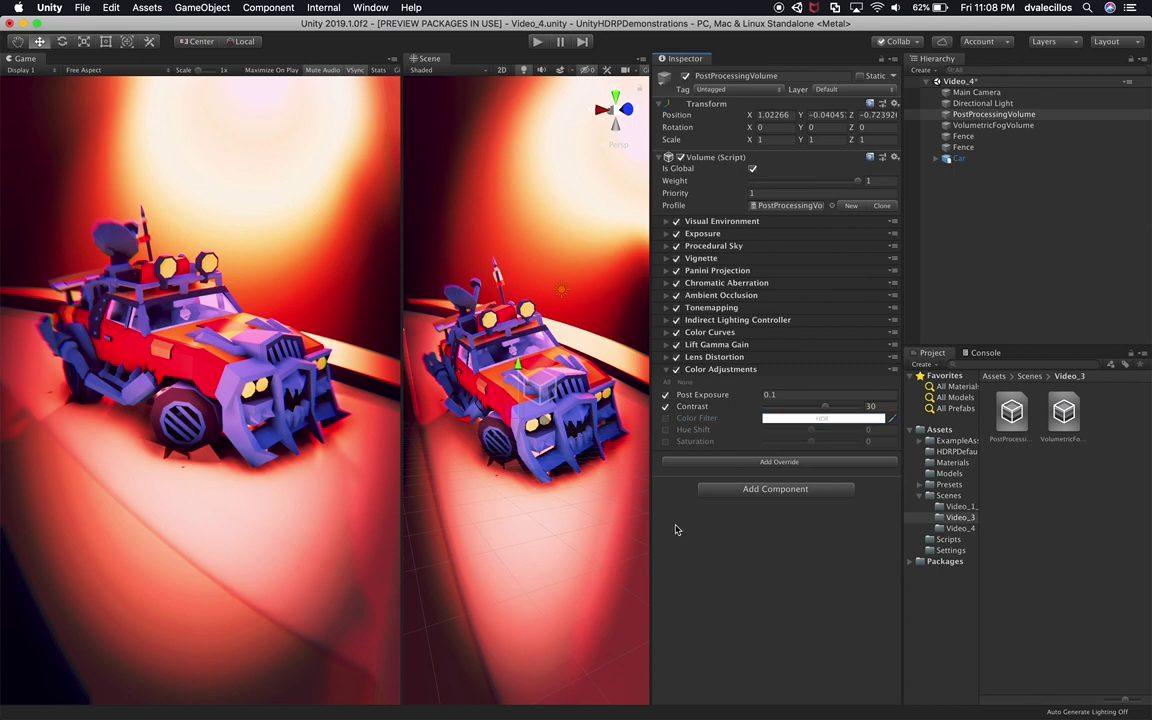
pyautogui.click(665, 430)
pyautogui.moveTo(817, 437); pyautogui.dragTo(781, 434)
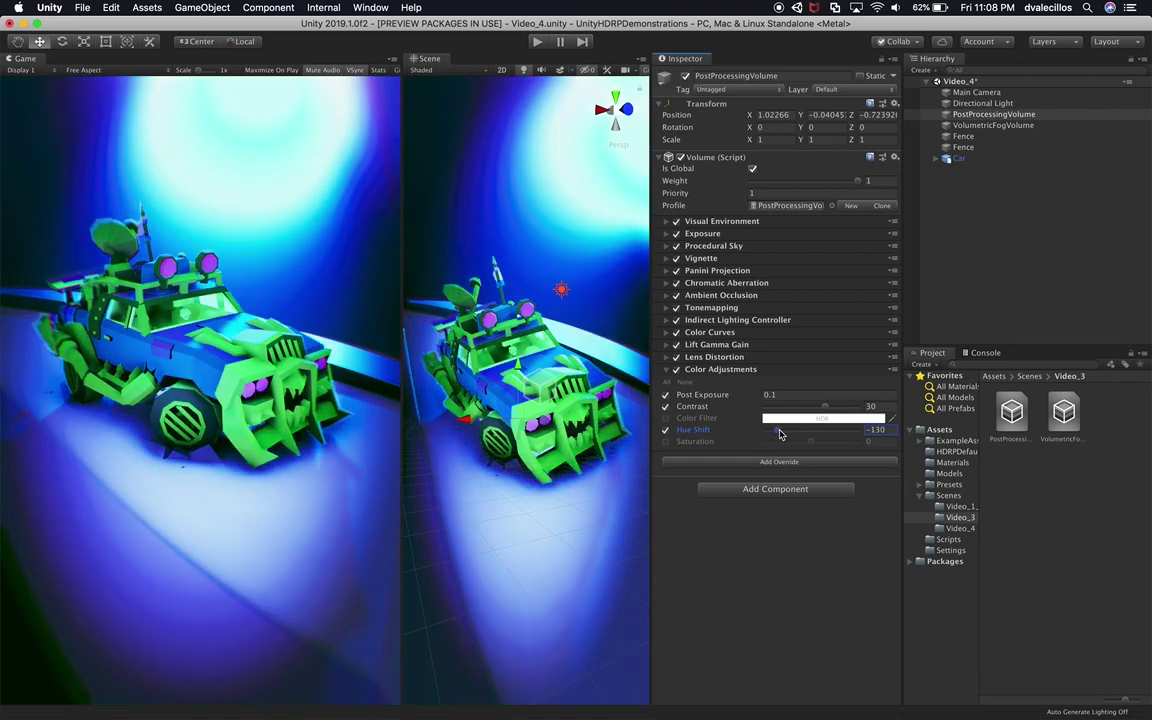
pyautogui.moveTo(706, 396); pyautogui.dragTo(712, 397)
pyautogui.press('super+z')
pyautogui.press('super+z')
pyautogui.press('super+z')
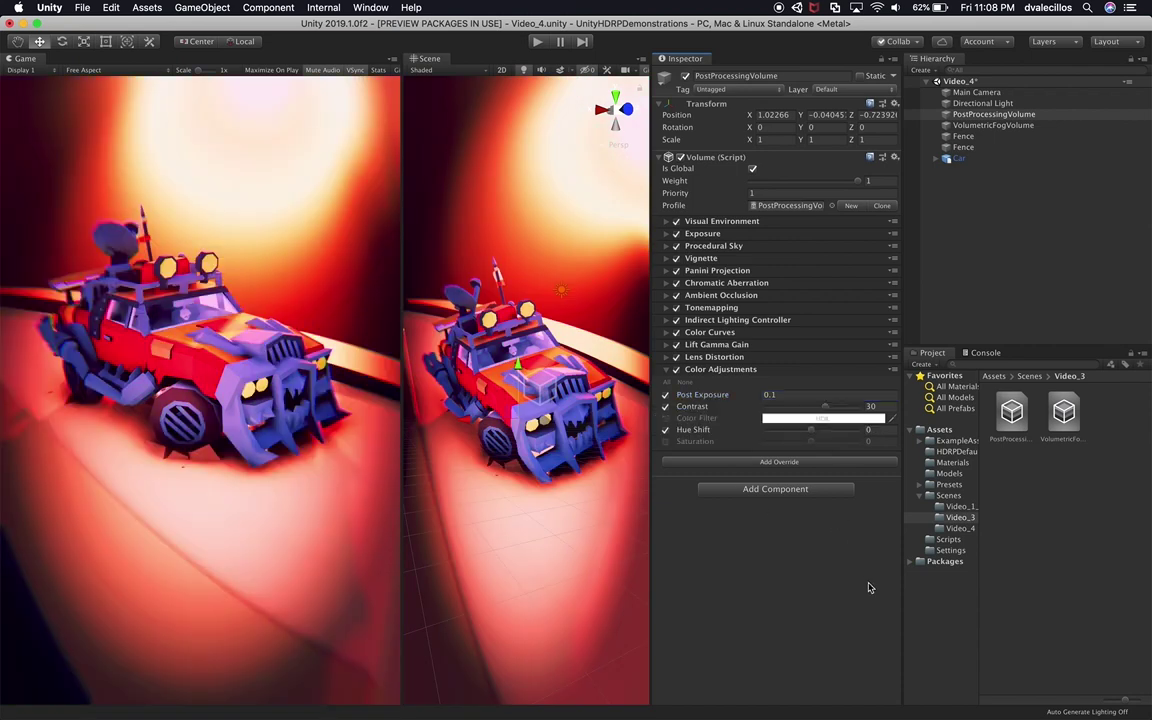
# Step: Enable Saturation, test slider values, set it to -25, and collapse Color Adjustments
pyautogui.click(665, 441)
pyautogui.moveTo(812, 447); pyautogui.dragTo(753, 437)
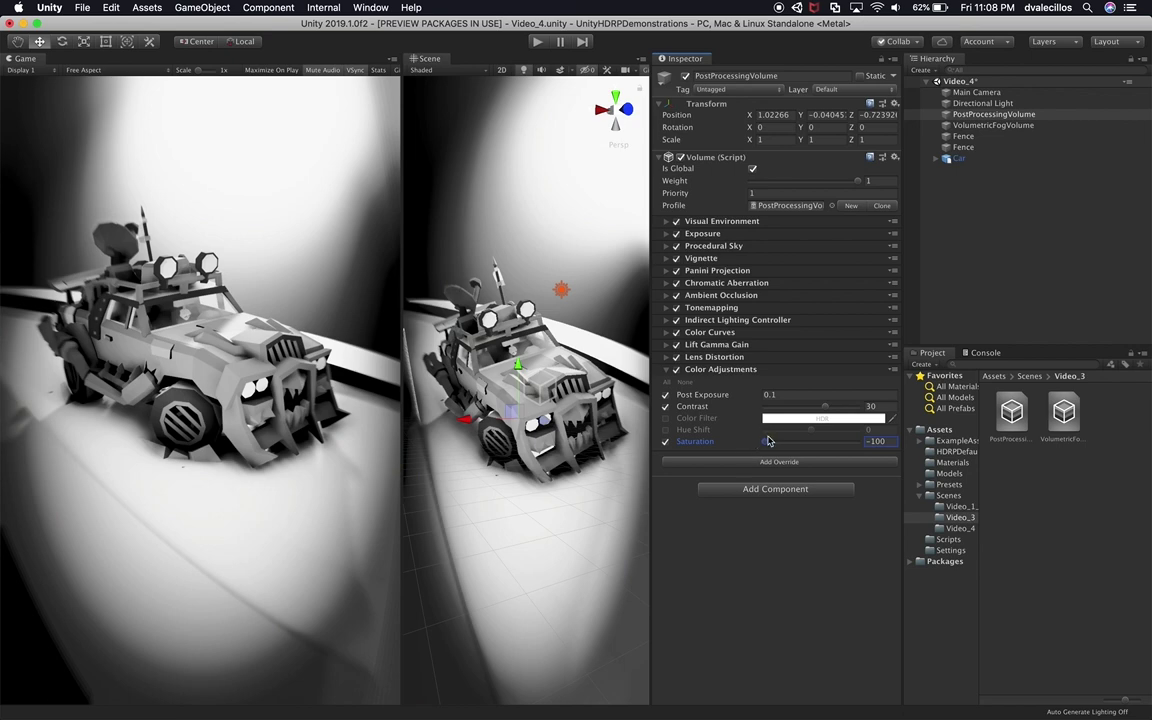
pyautogui.moveTo(769, 450); pyautogui.dragTo(799, 455)
pyautogui.press('super+z')
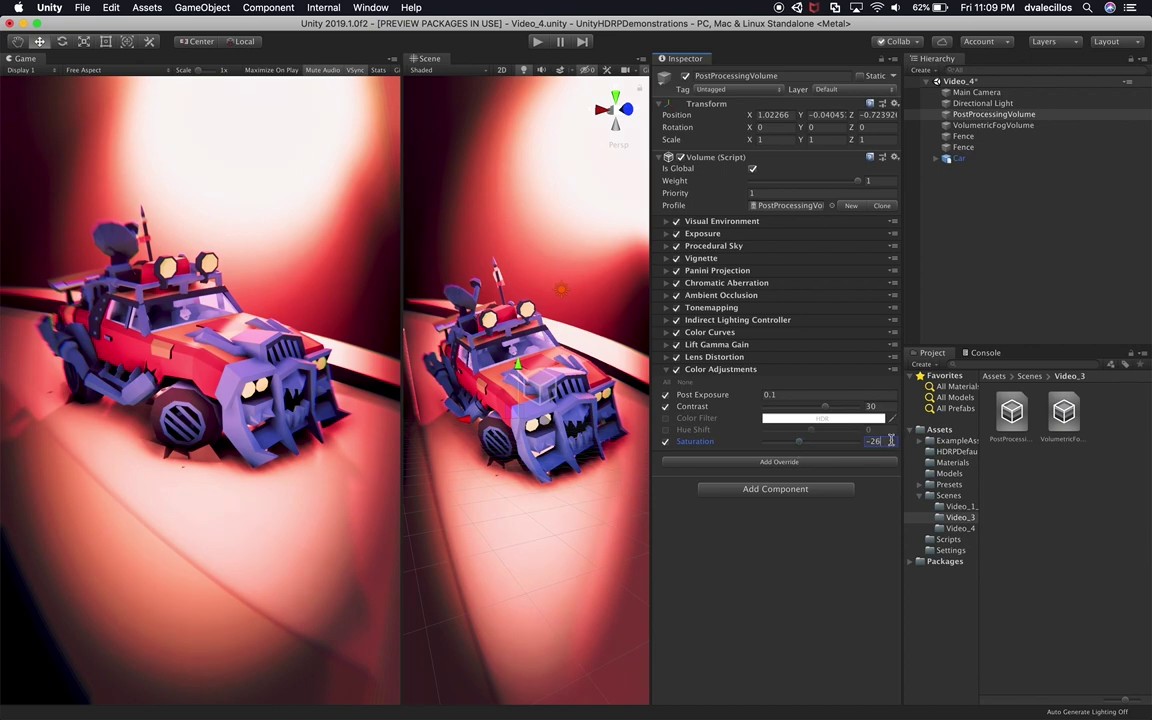
pyautogui.press('BackSpace')
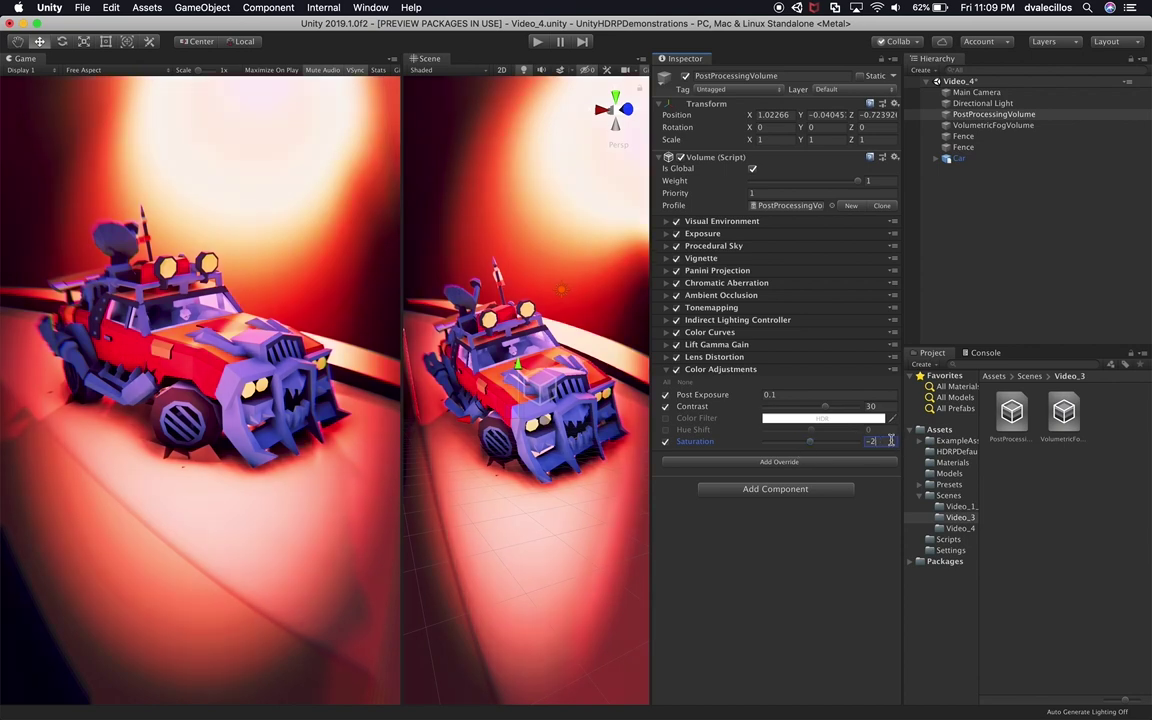
pyautogui.write('5')
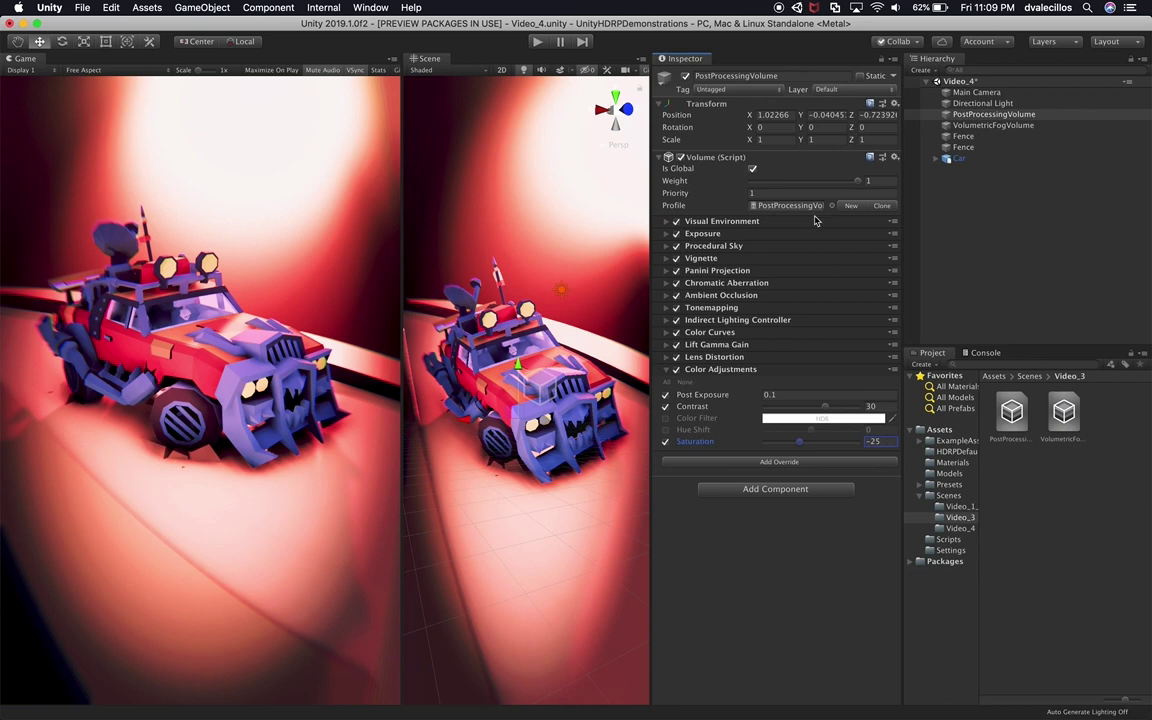
pyautogui.click(722, 369)
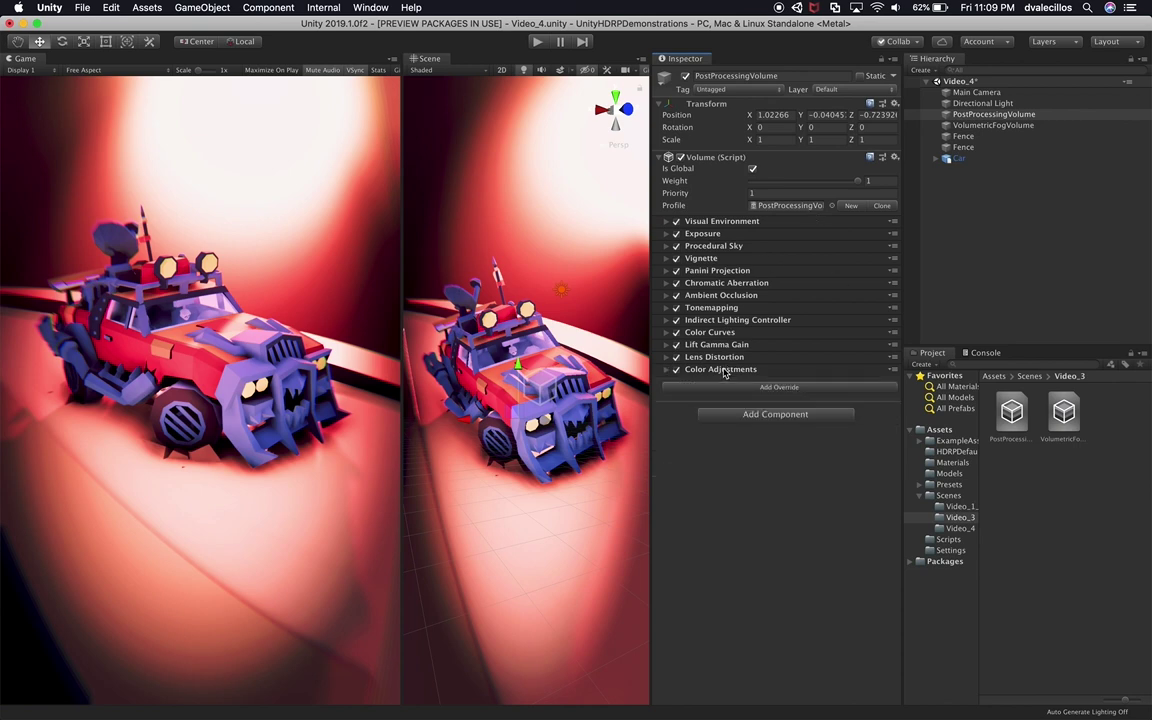
# Step: Expand Lens Distortion, widen the Scene view beside the Game view, and collapse Lift Gamma Gain
pyautogui.click(667, 357)
pyautogui.click(667, 344)
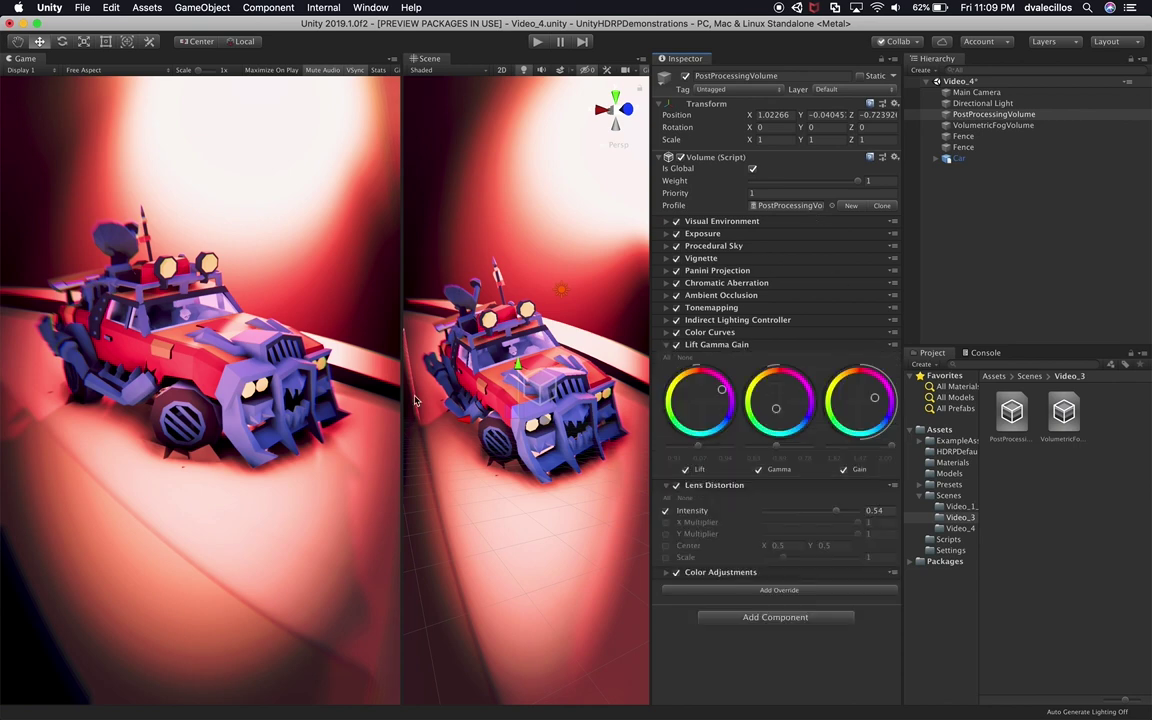
pyautogui.moveTo(400, 399); pyautogui.dragTo(746, 411)
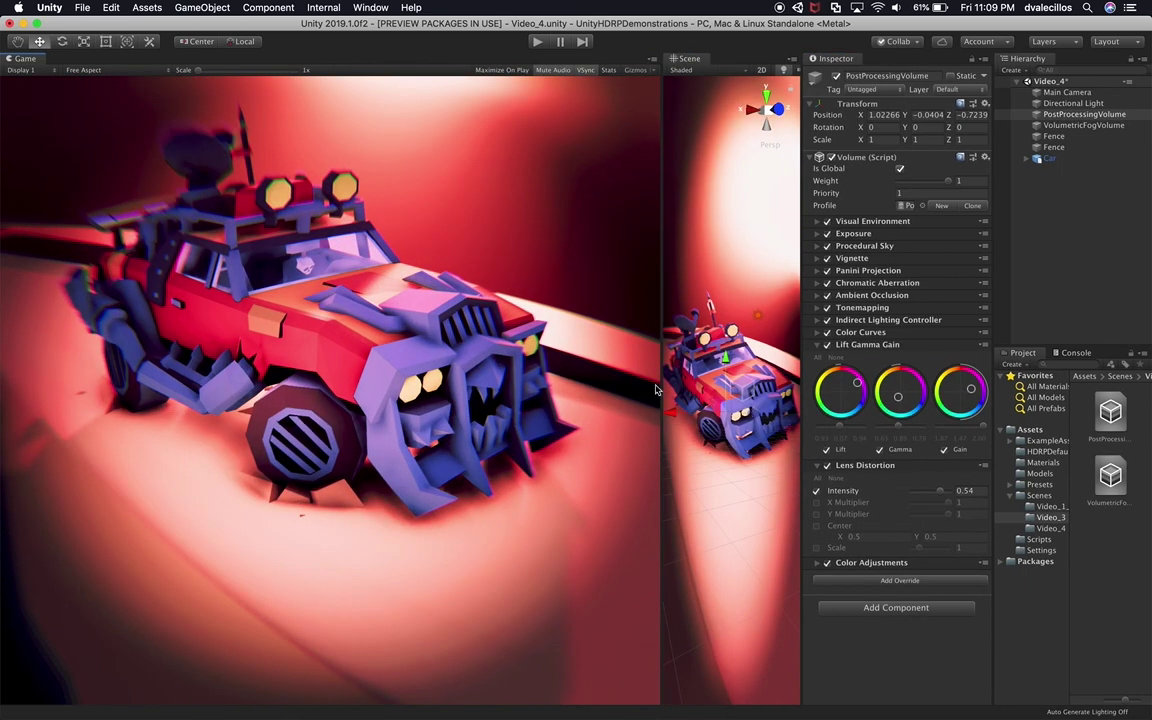
pyautogui.moveTo(661, 400); pyautogui.dragTo(374, 318)
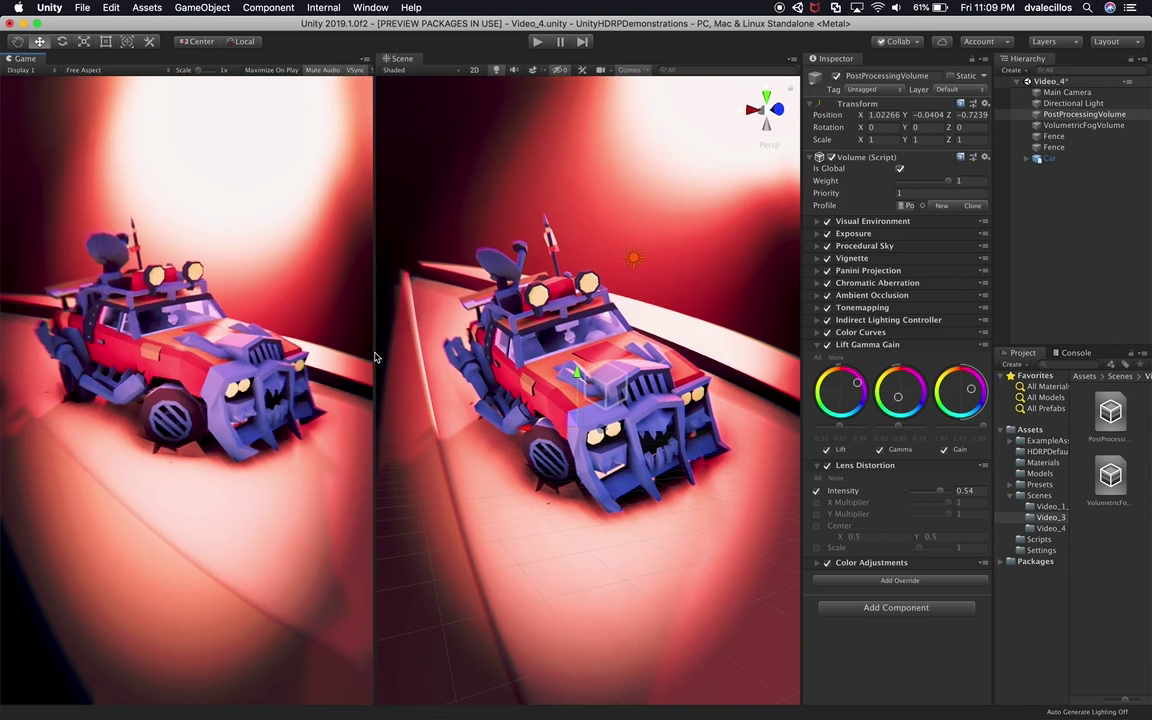
pyautogui.click(870, 346)
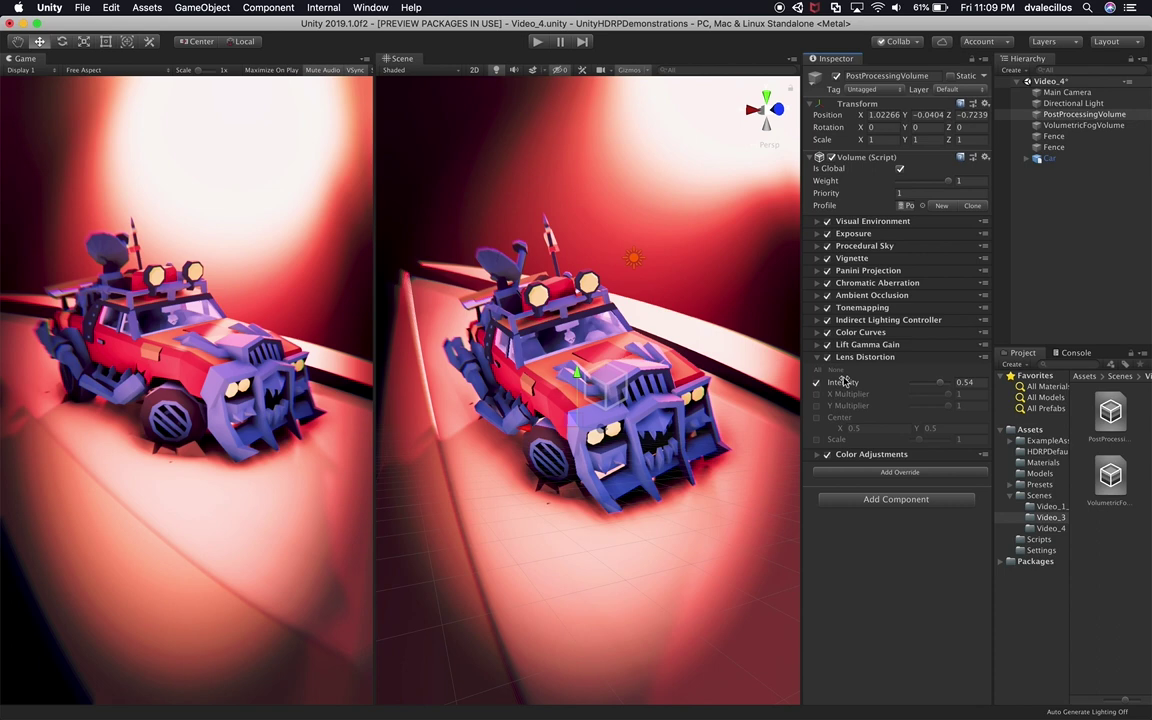
pyautogui.moveTo(845, 382)
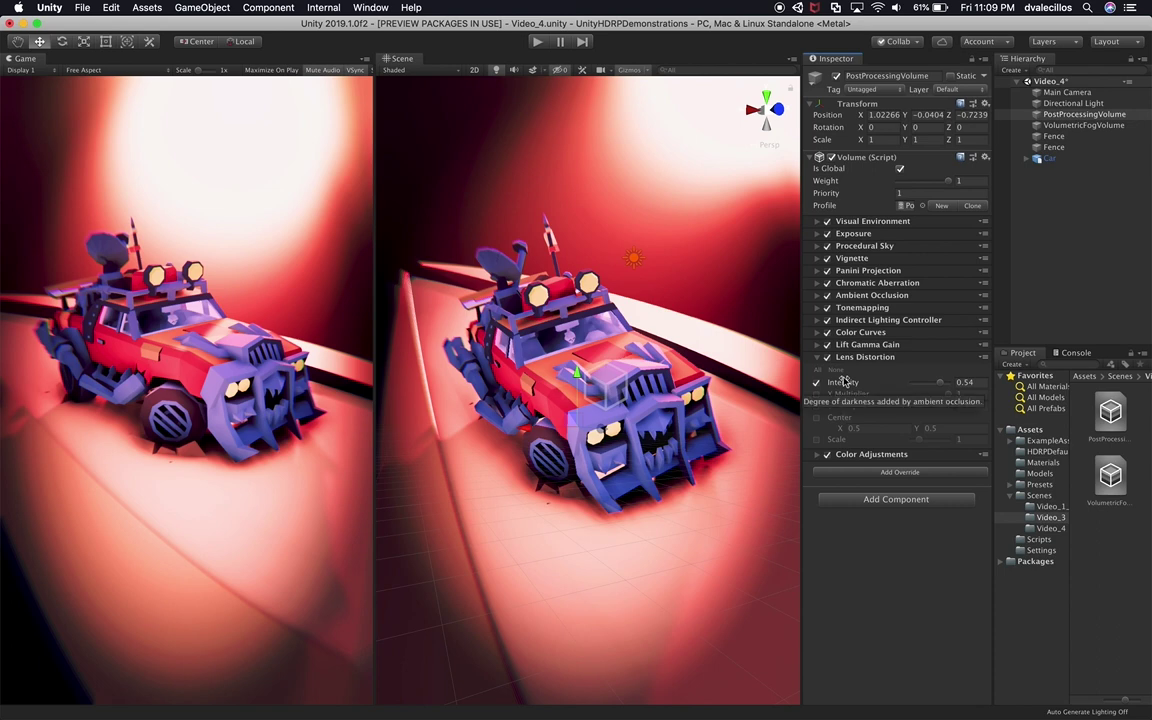